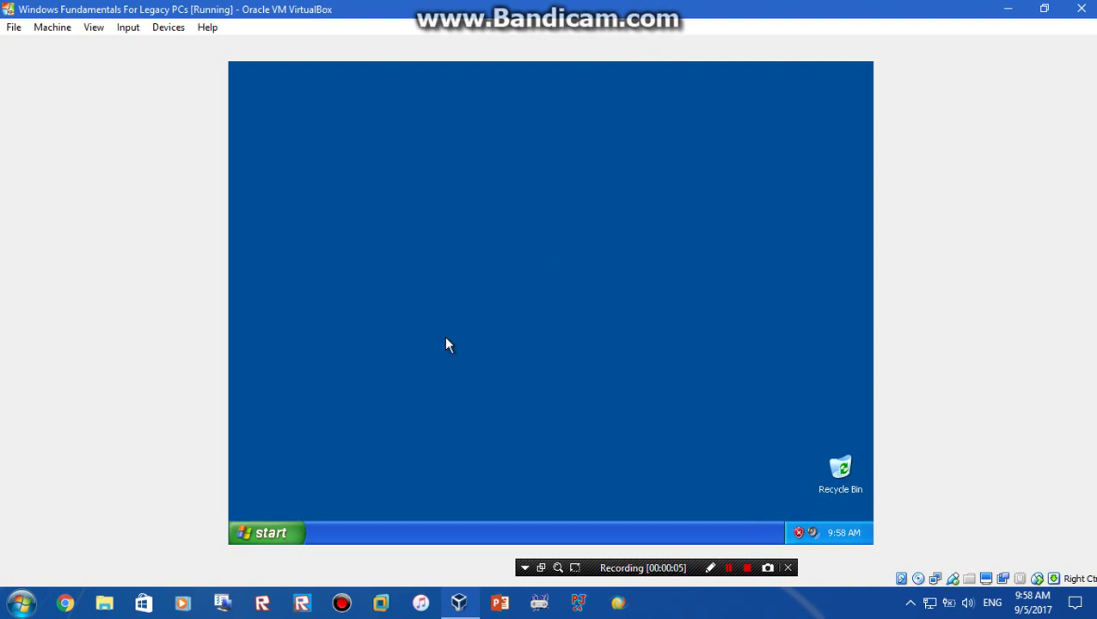
Step: Check the guest's system properties from My Computer's right-click options
left_click(271, 533)
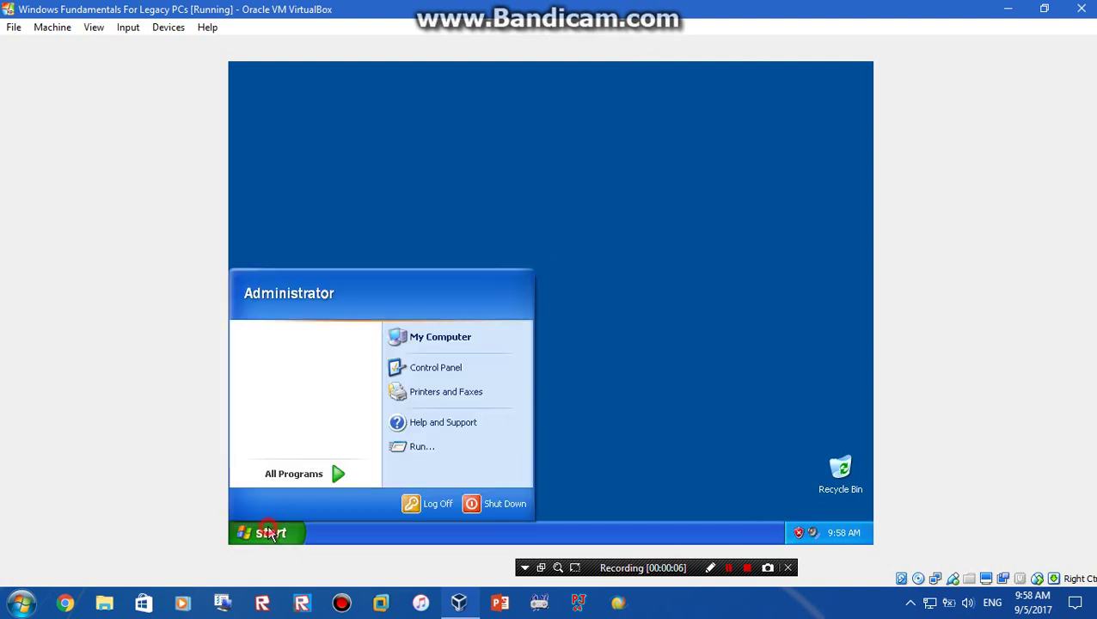
right_click(478, 339)
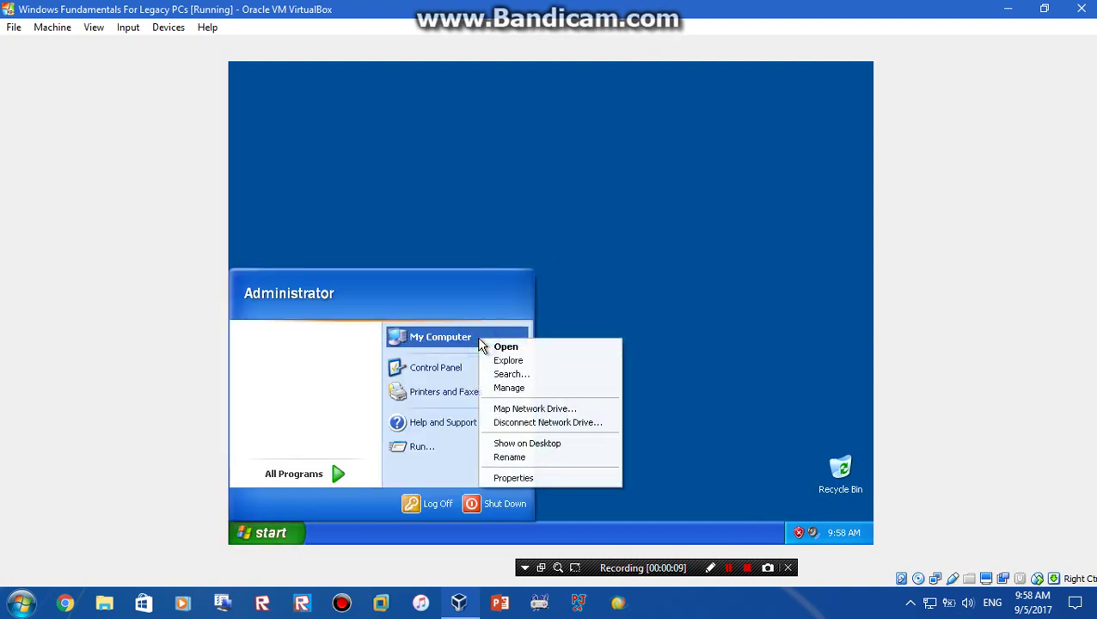
left_click(517, 477)
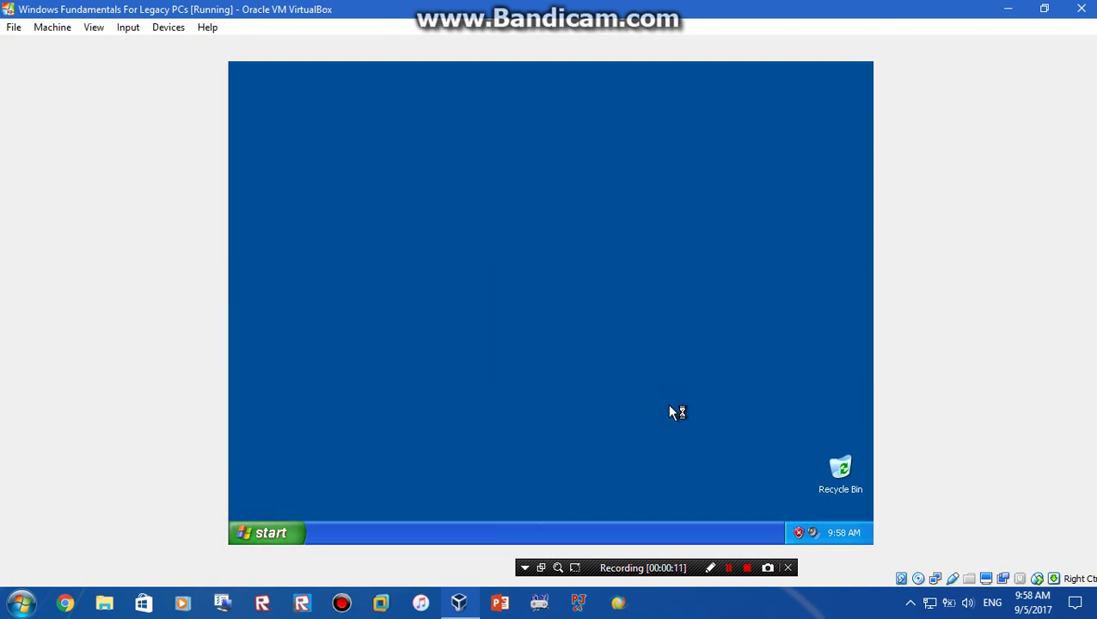
left_click(560, 271)
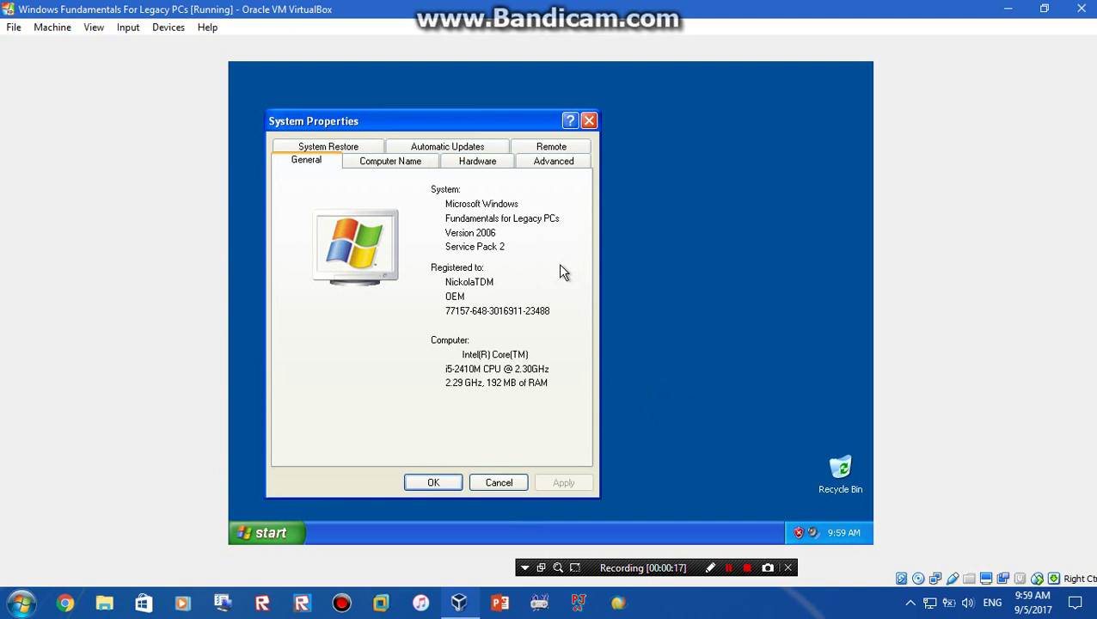
left_click(433, 482)
Step: Insert the Guest Additions CD image into the guest from the Devices menu
left_click(270, 532)
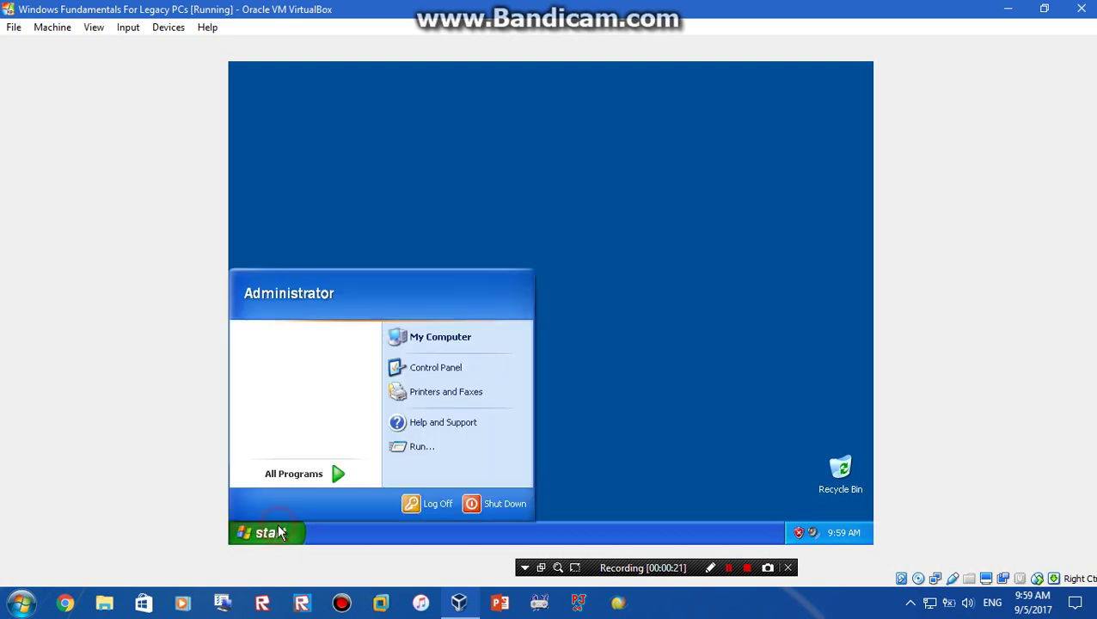
left_click(646, 352)
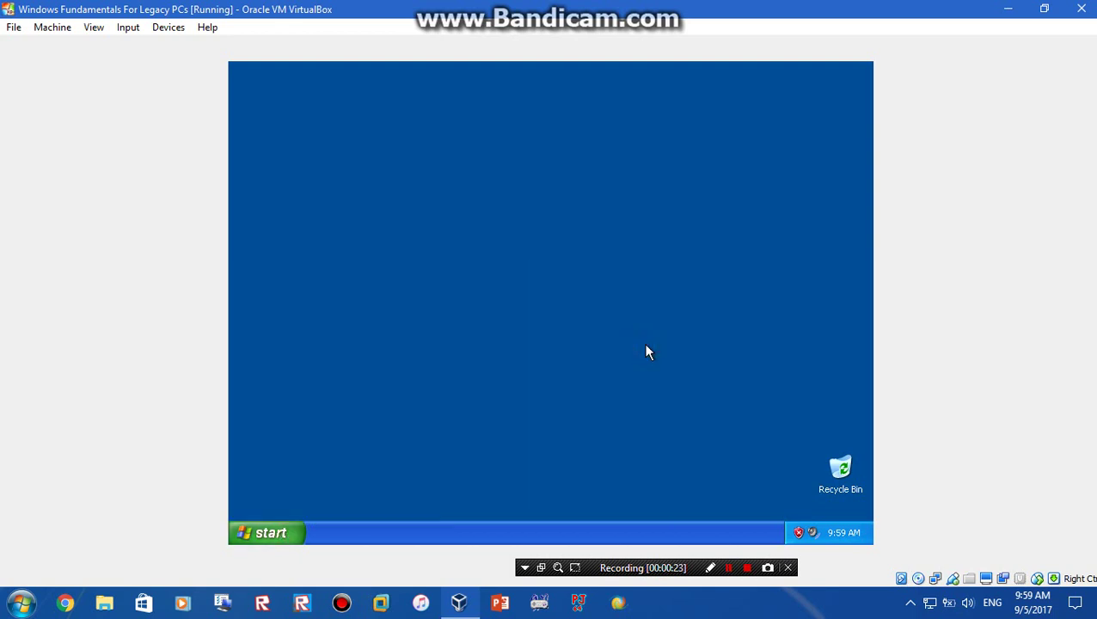
left_click(258, 532)
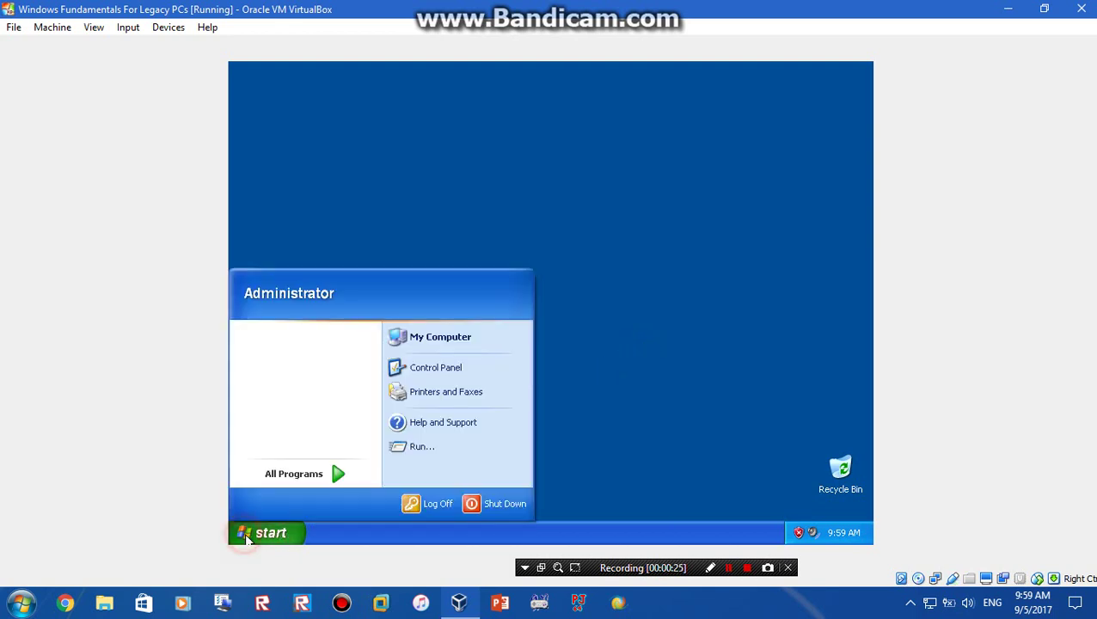
left_click(575, 135)
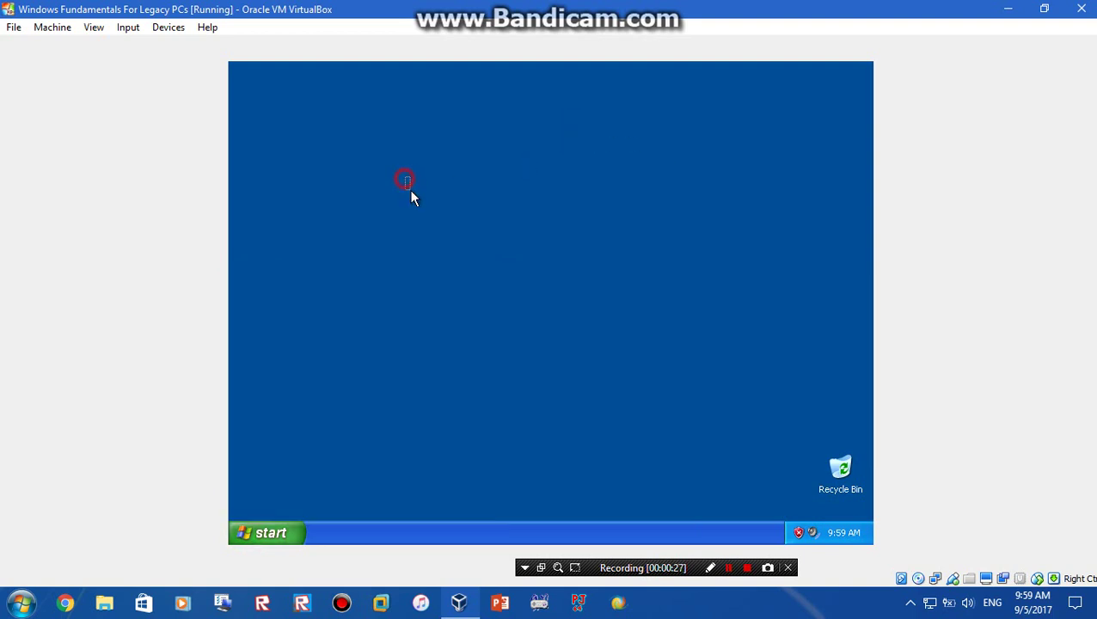
left_click_drag(411, 193, 740, 426)
left_click(169, 27)
left_click(210, 167)
Step: Open My Computer from the Start menu and select the WIN51FLP (D:) drive
left_click(275, 533)
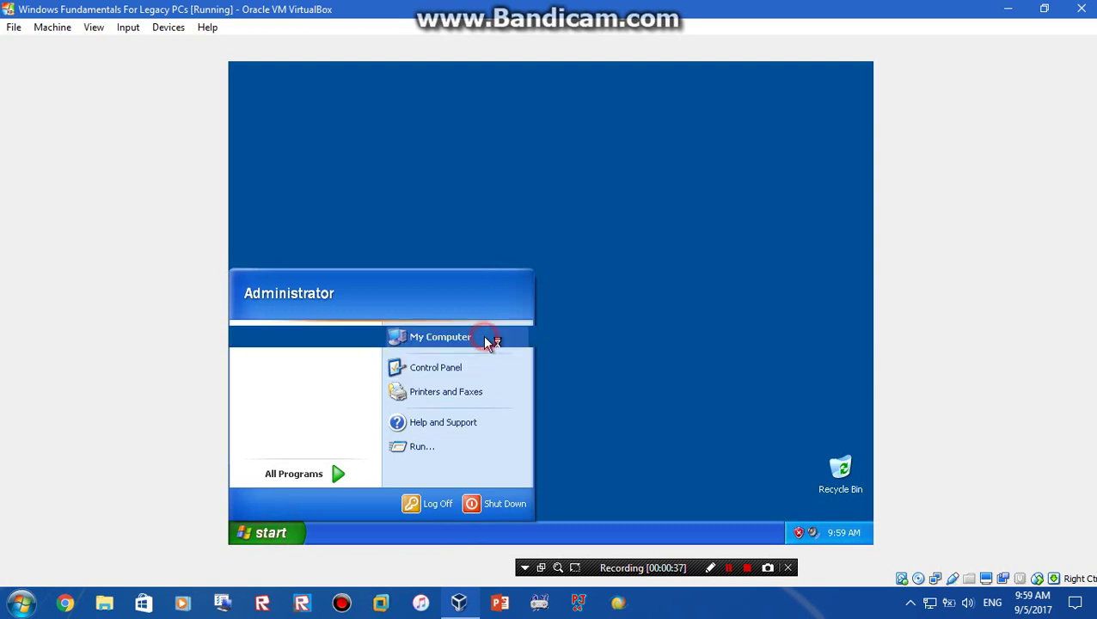
left_click(491, 339)
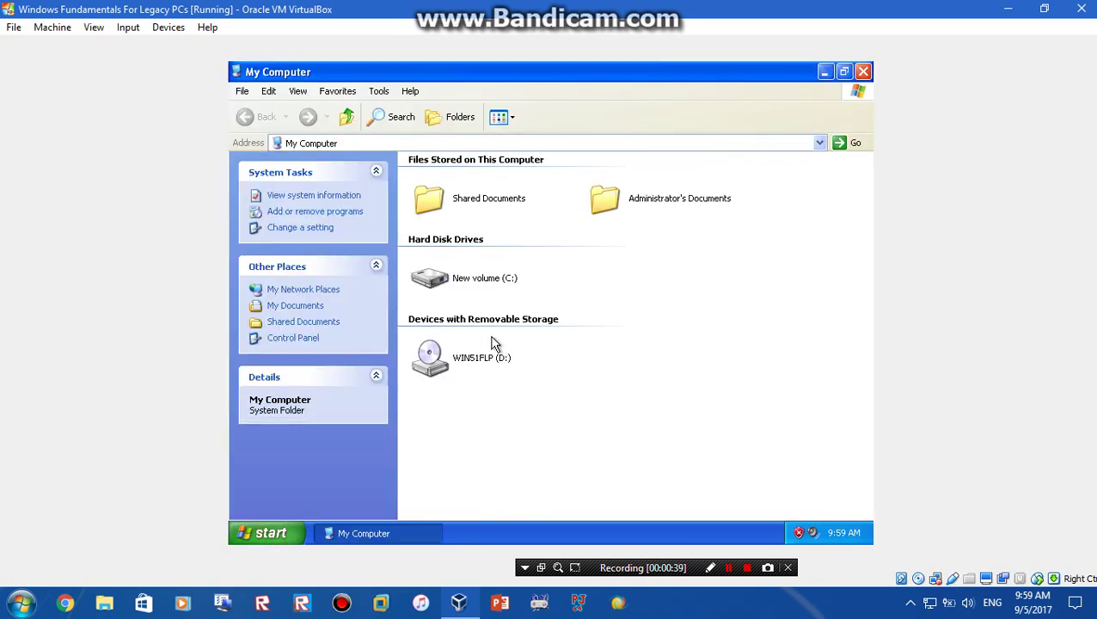
mouse_move(474, 284)
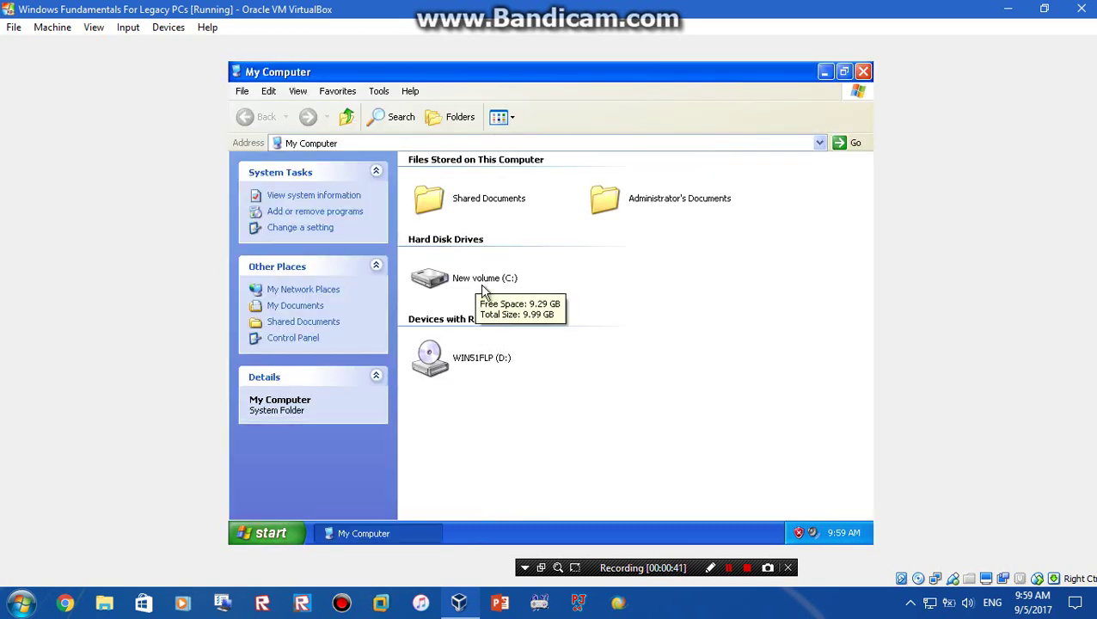
left_click(471, 361)
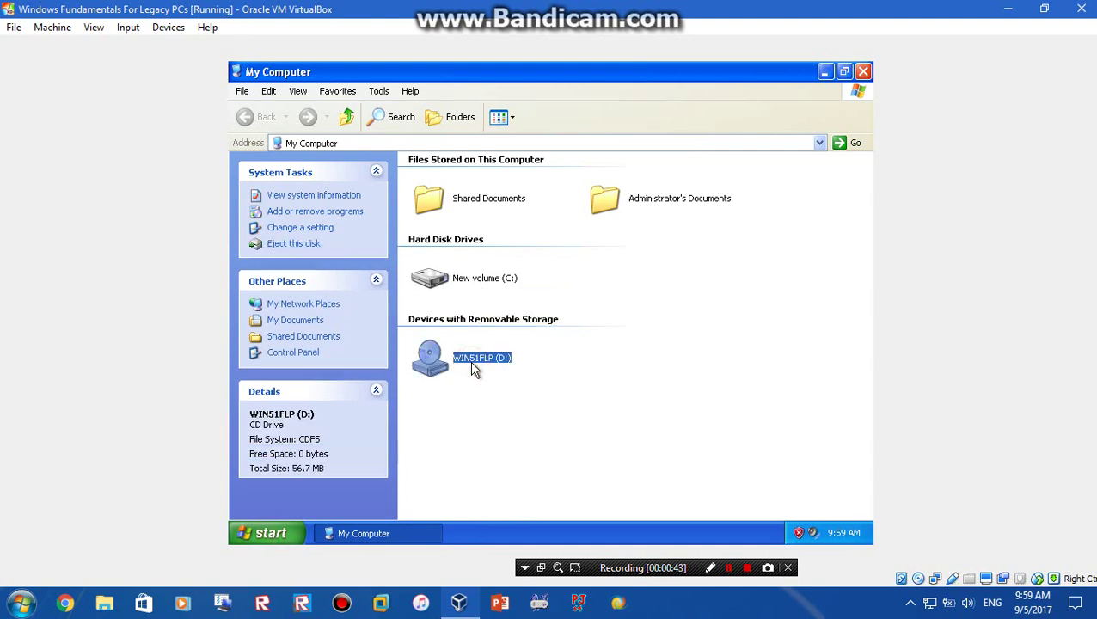
Step: Eject the WIN51FLP disc from the guest's virtual optical drive
left_click(505, 421)
left_click(168, 27)
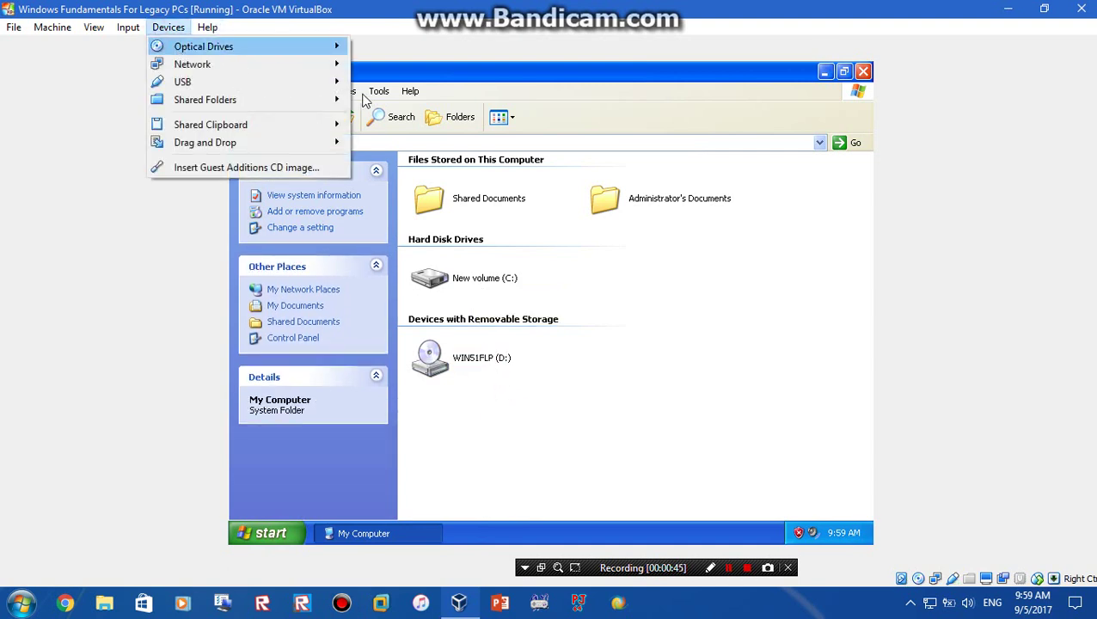
mouse_move(203, 46)
left_click(404, 188)
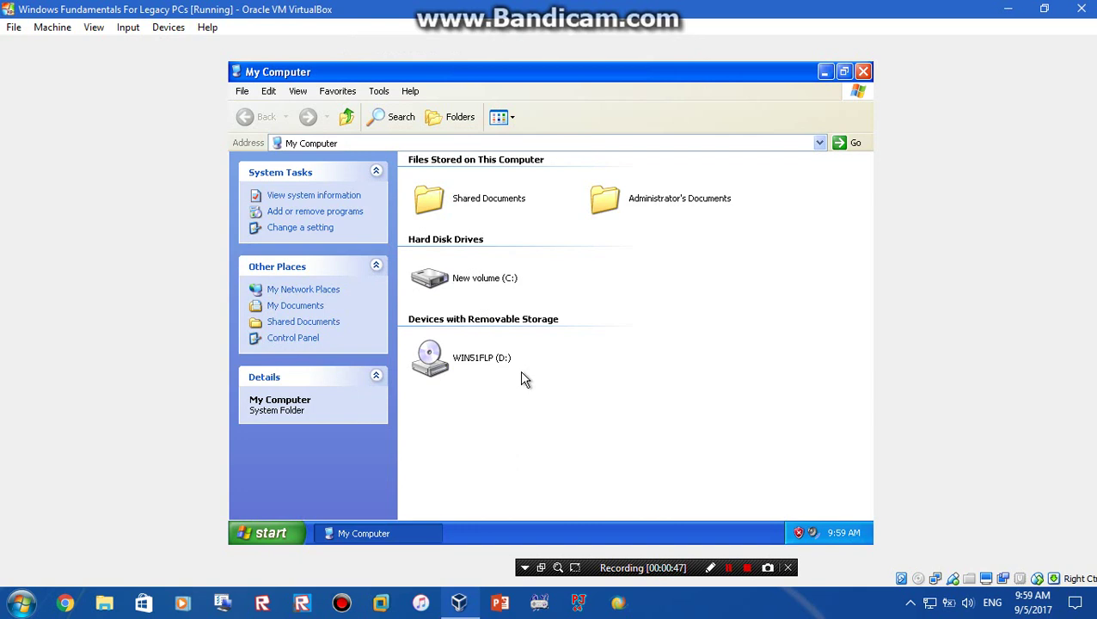
left_click_drag(525, 379, 421, 361)
Step: Insert the Guest Additions CD and install Guest Additions 5.1.24 to the default location
left_click(168, 27)
left_click(211, 167)
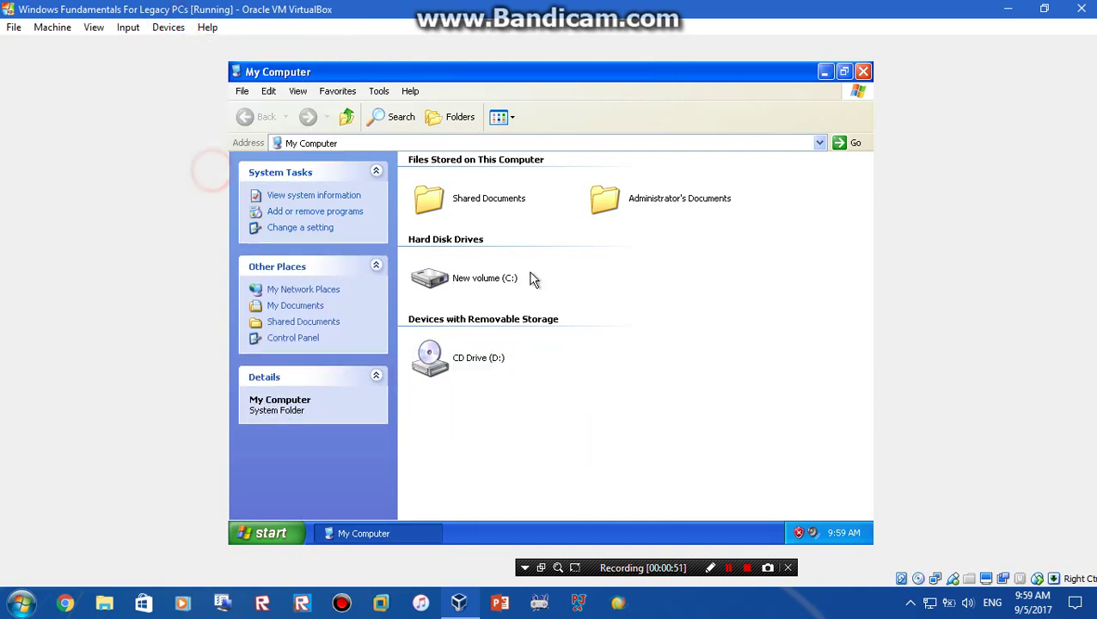
left_click(862, 72)
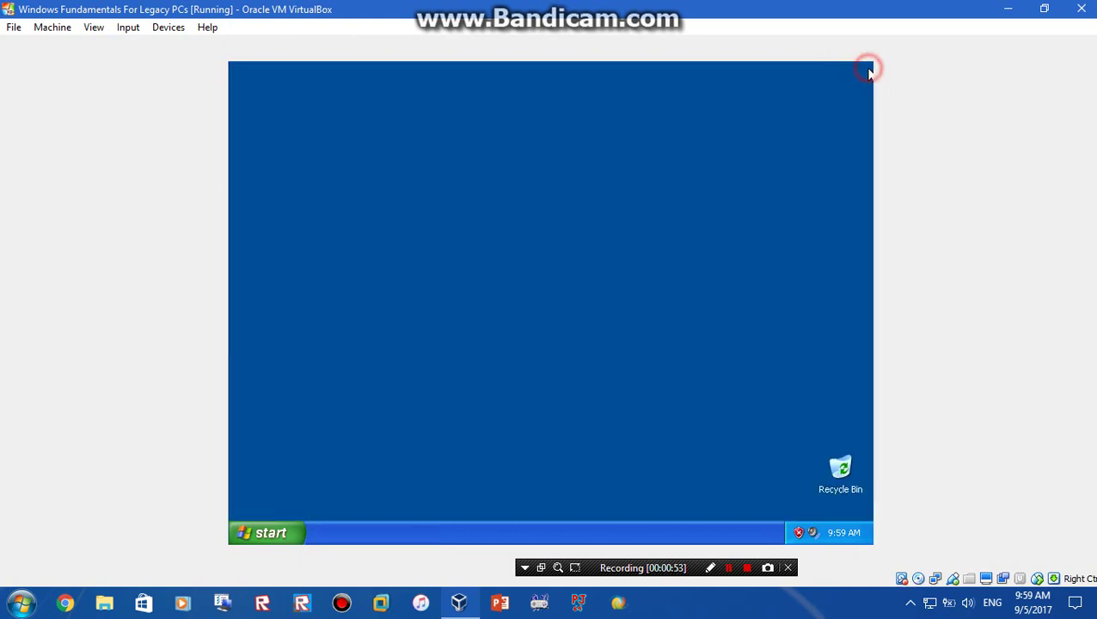
left_click(640, 428)
left_click(640, 428)
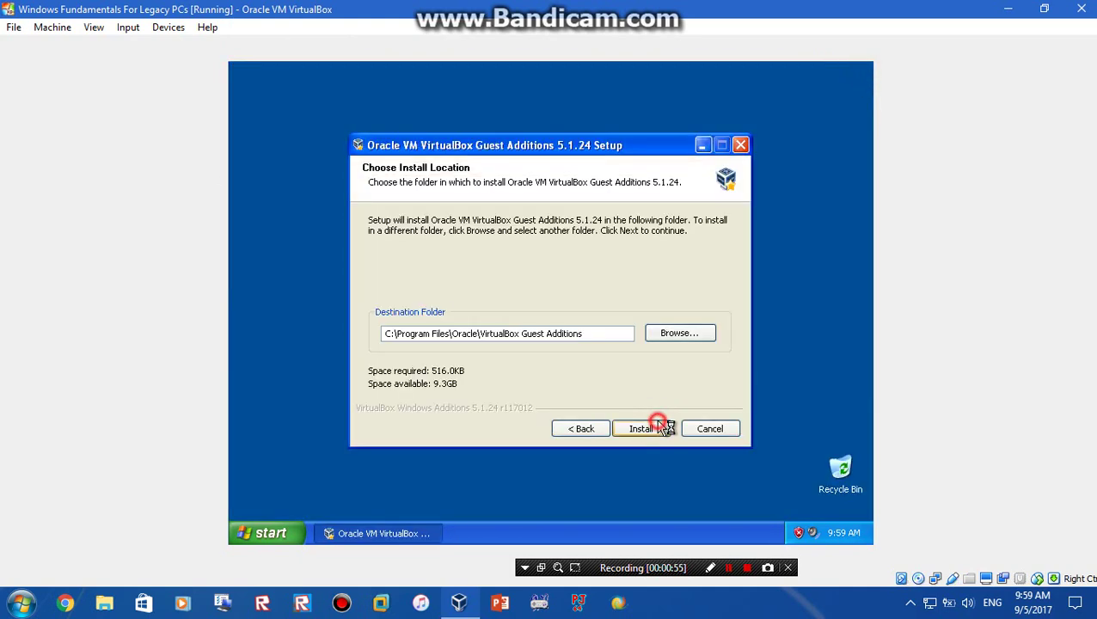
left_click(641, 428)
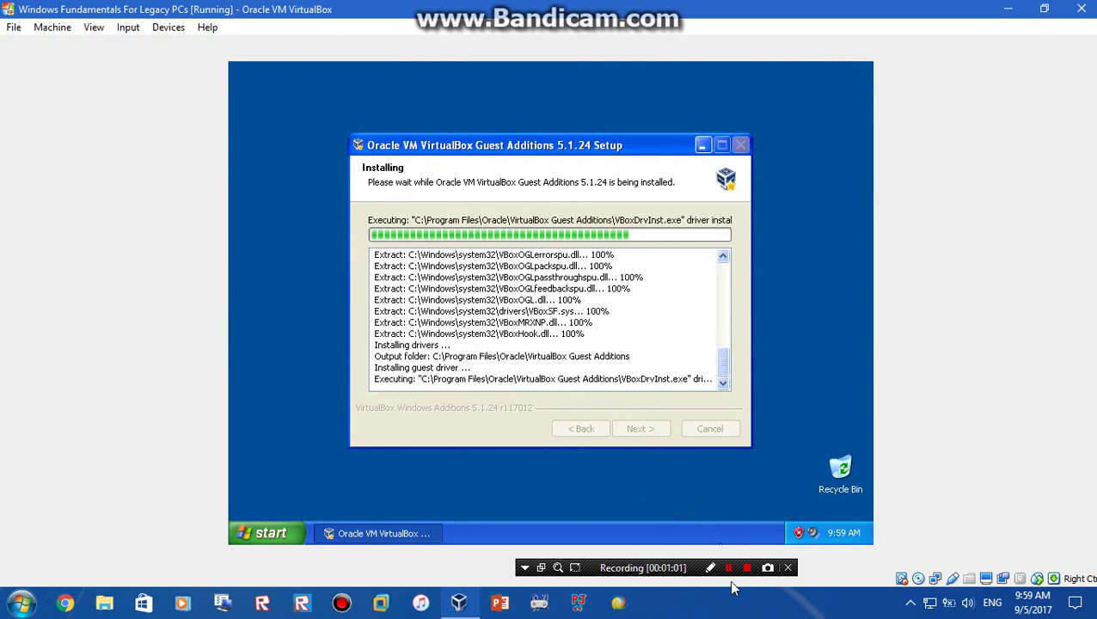
left_click(729, 567)
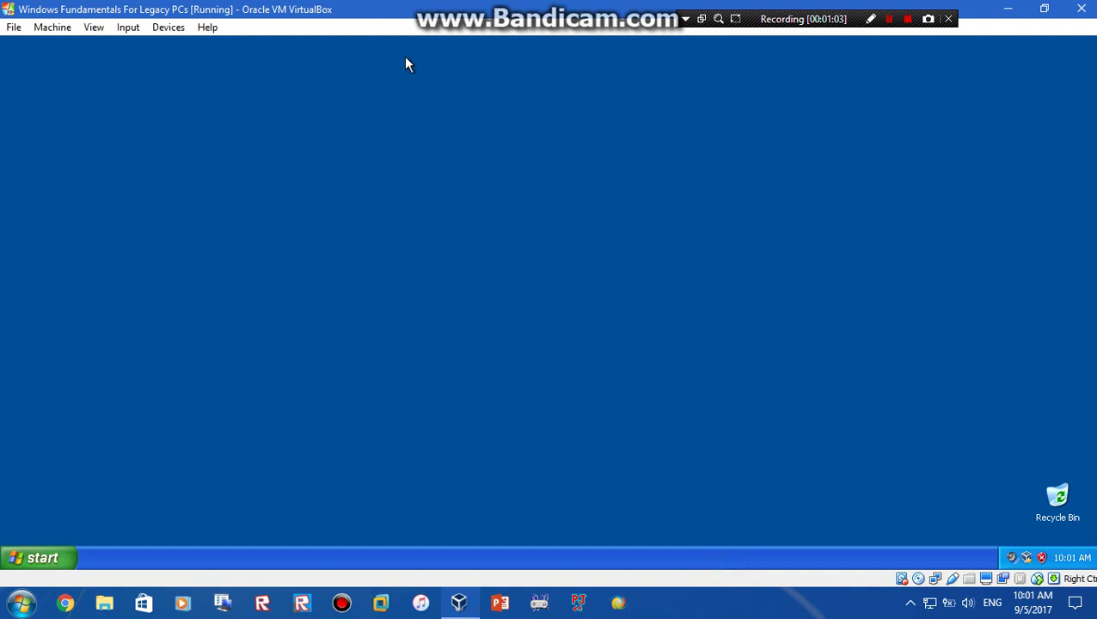
Step: Open the guest's Display Properties from the desktop's right-click options
left_click(13, 550)
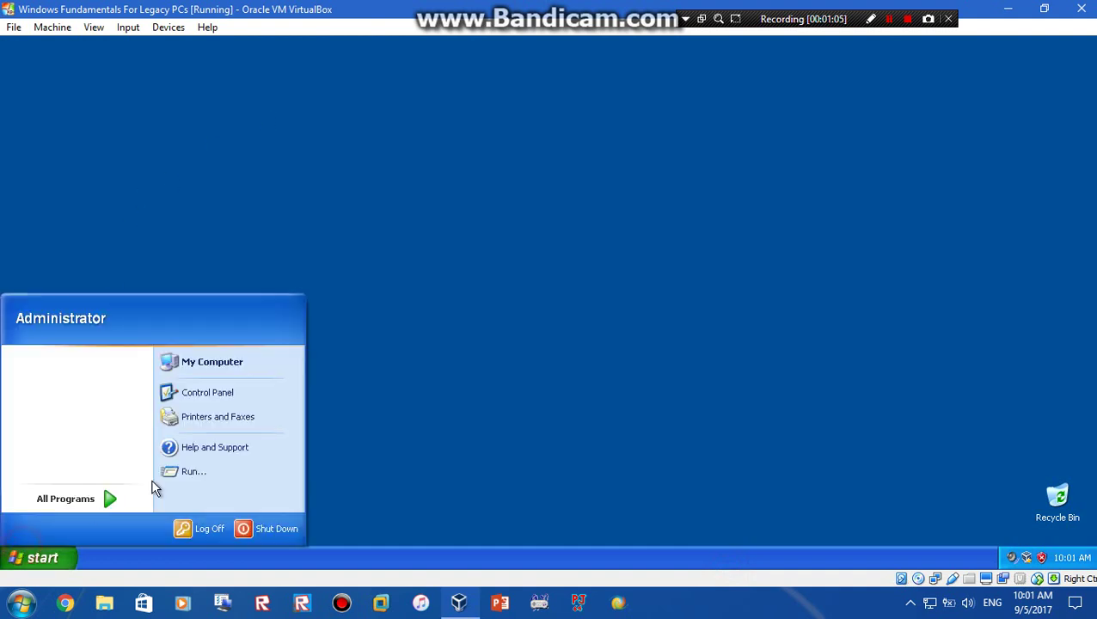
left_click(413, 214)
left_click_drag(507, 324, 817, 428)
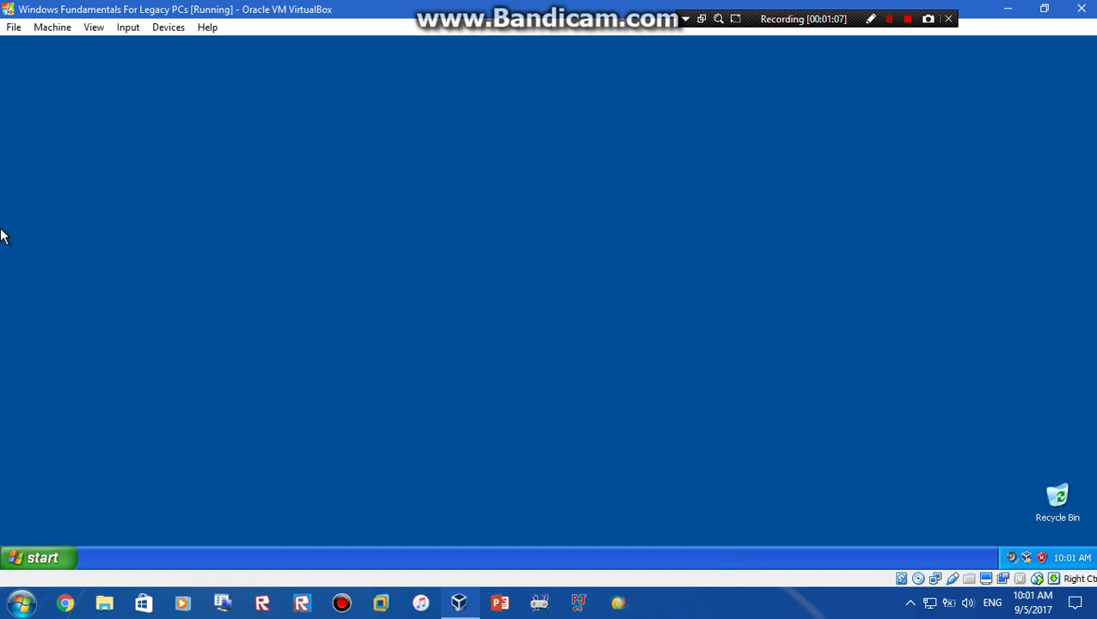
right_click(512, 391)
left_click(562, 490)
Step: Enable My Computer, My Documents, My Network Places and Internet Explorer desktop icons, and apply
left_click_drag(269, 139, 436, 140)
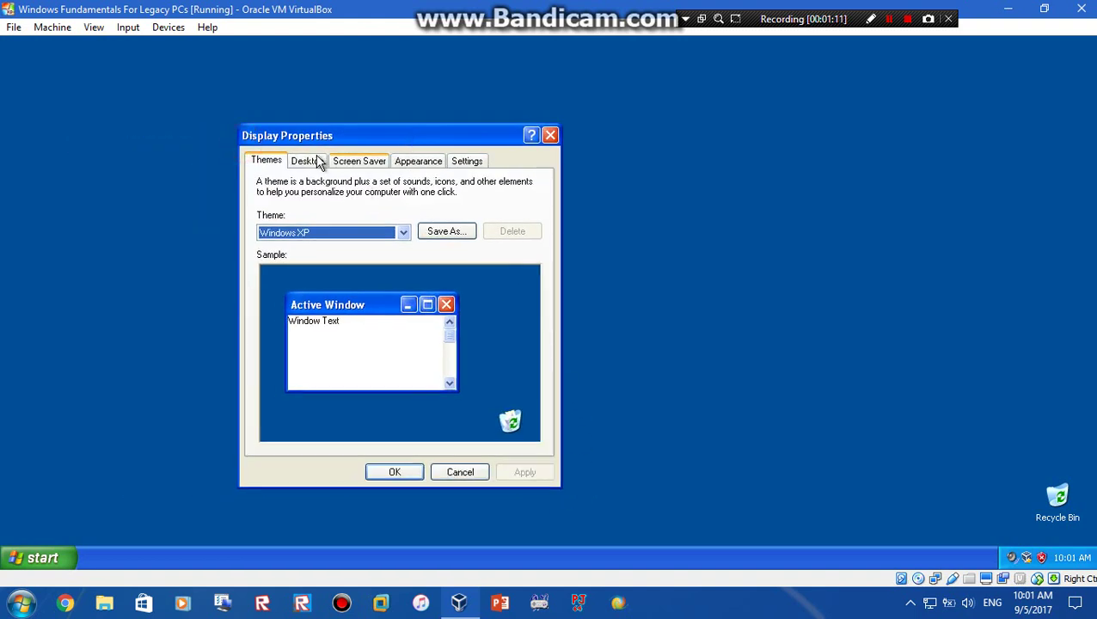
left_click(319, 164)
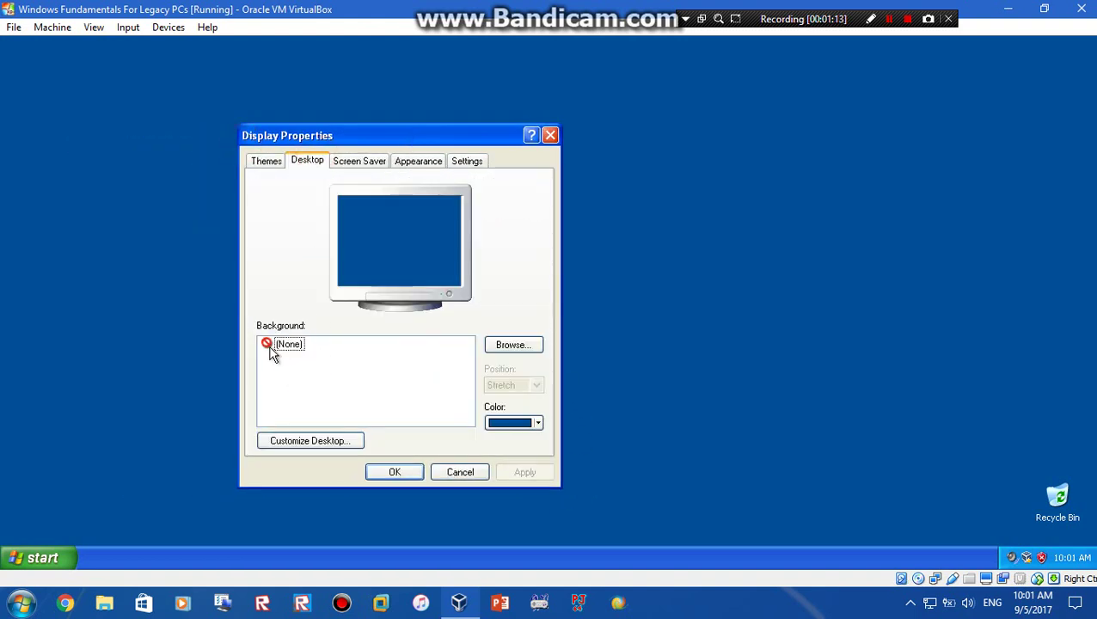
left_click(315, 441)
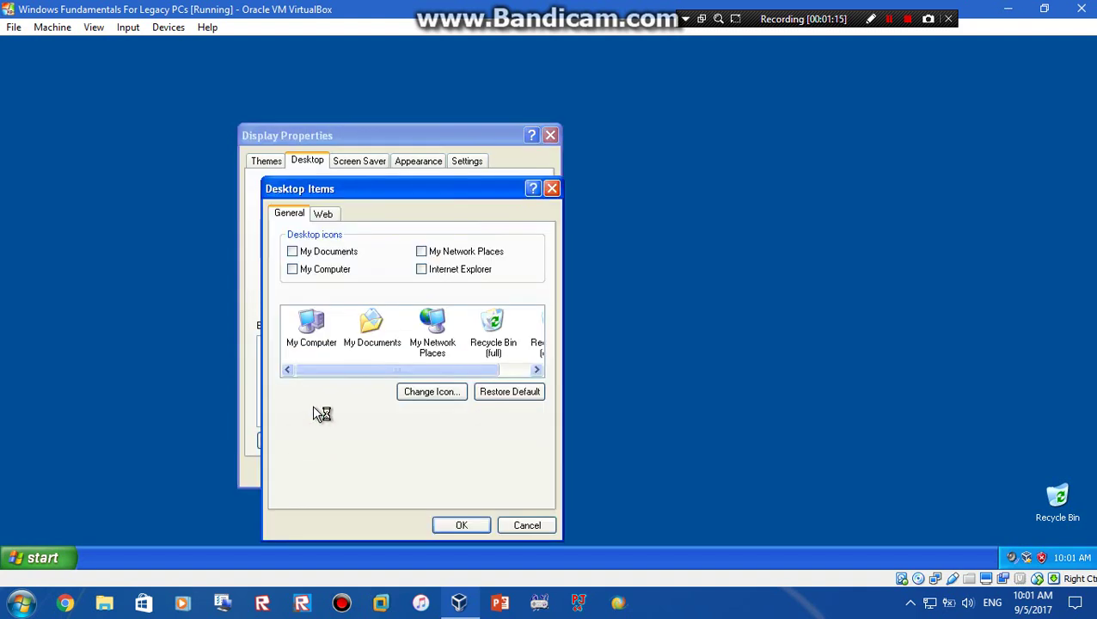
left_click(319, 272)
left_click(333, 252)
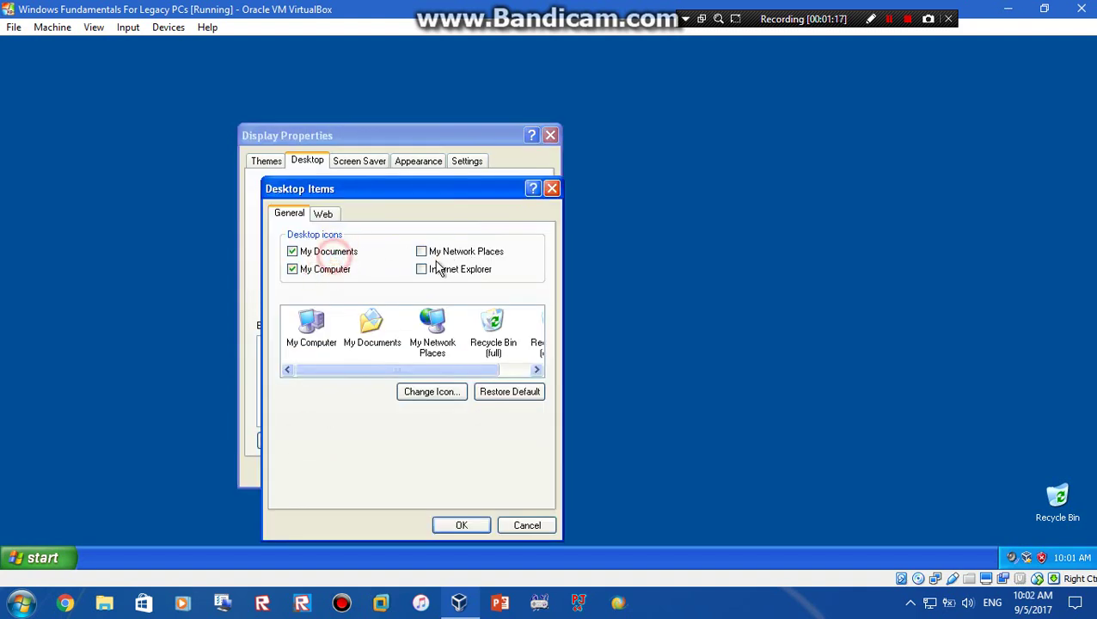
left_click(435, 252)
left_click(434, 270)
left_click(464, 526)
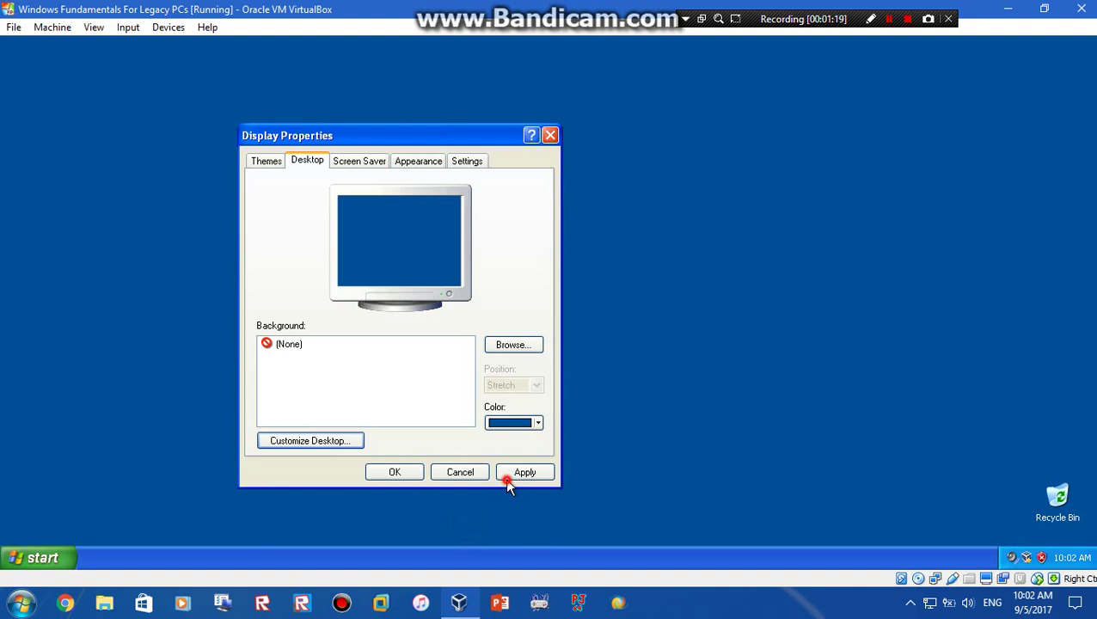
left_click(505, 478)
left_click(308, 387)
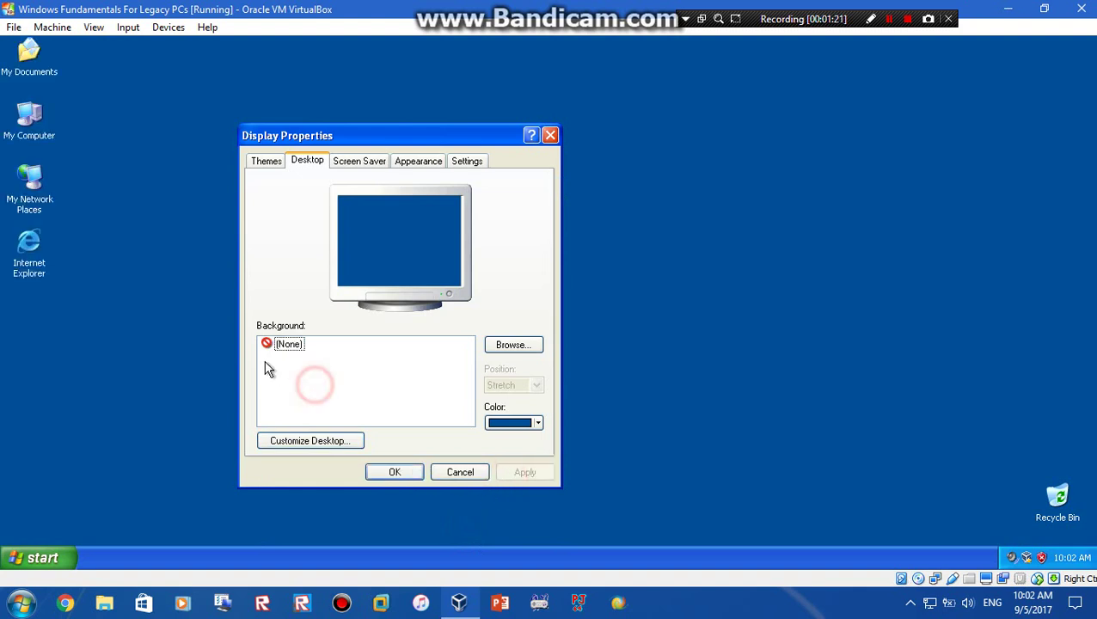
left_click(391, 472)
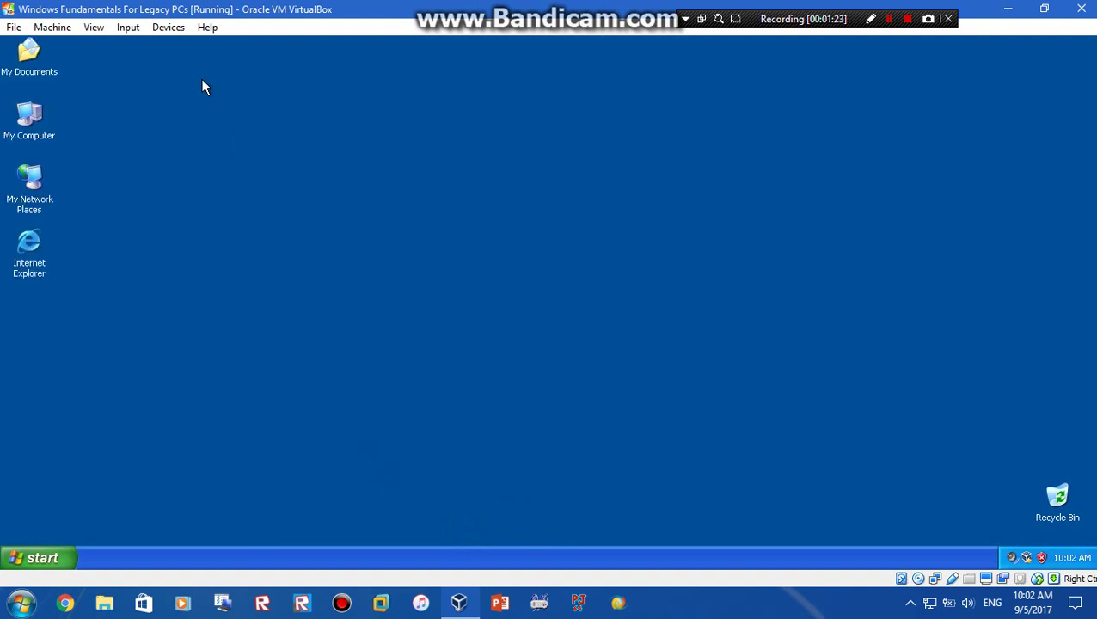
Step: Enable host-to-guest drag and drop for the virtual machine
left_click(175, 40)
mouse_move(252, 152)
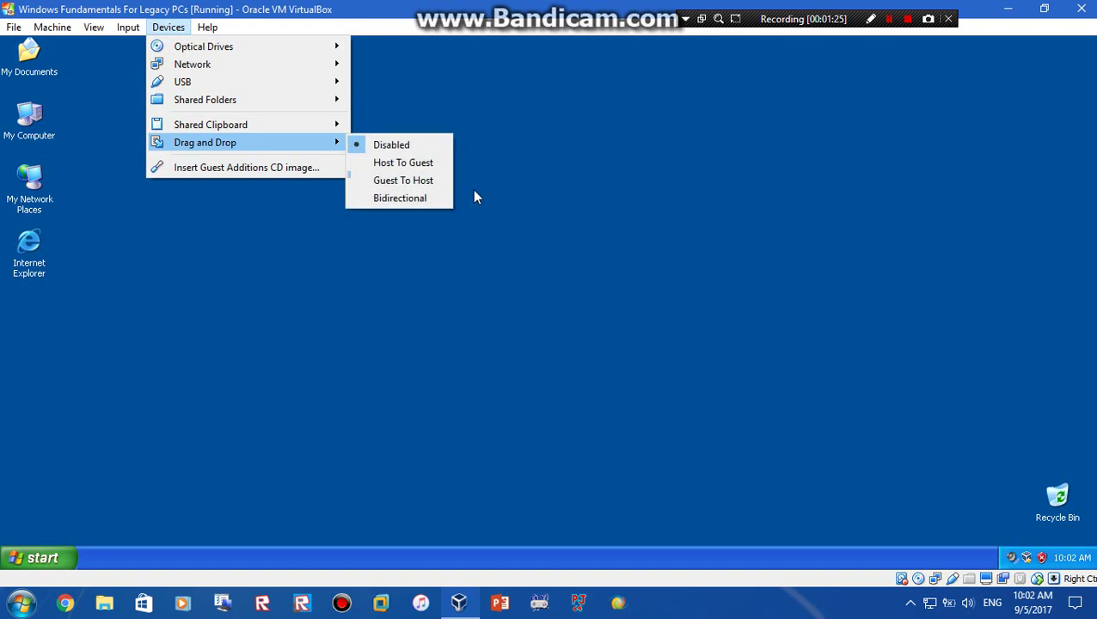
left_click(389, 166)
left_click(888, 18)
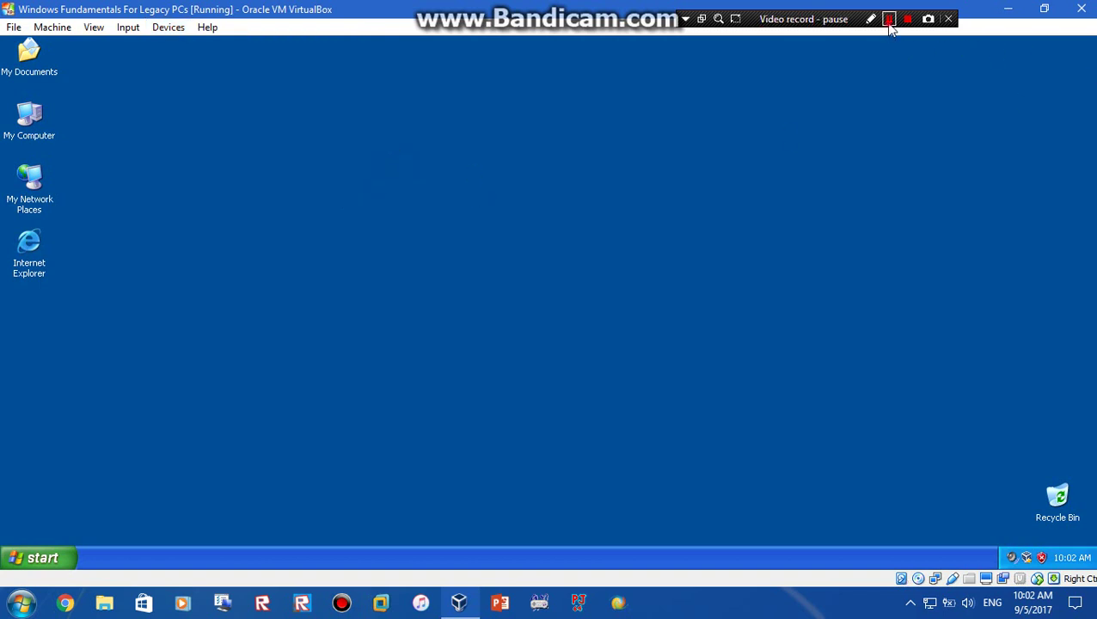
left_click(889, 19)
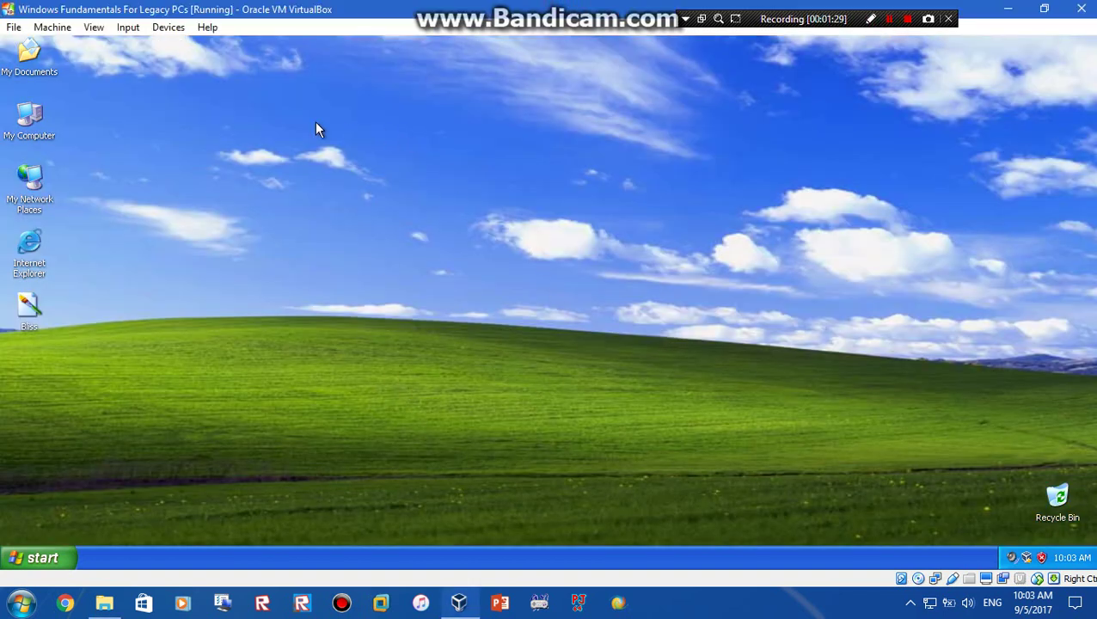
left_click_drag(817, 373, 945, 395)
Step: Bring up the guest Windows Start menu
left_click(50, 567)
left_click(613, 347)
left_click(38, 559)
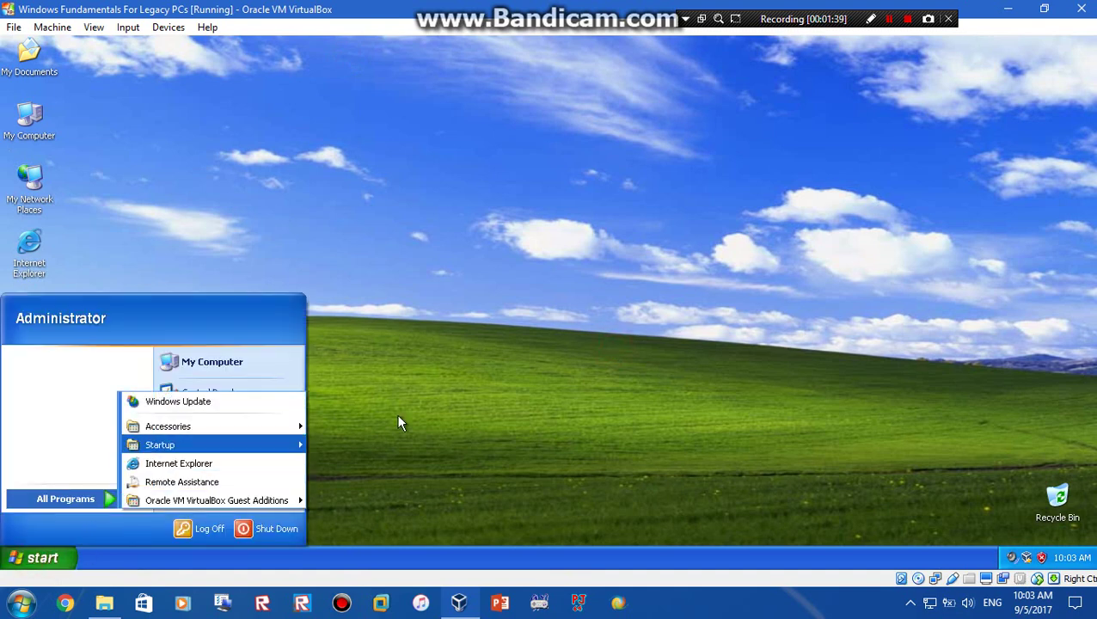
Step: Expand All Programs, then return the host folder window to the Data (D:) drive
left_click(649, 374)
left_click(1008, 8)
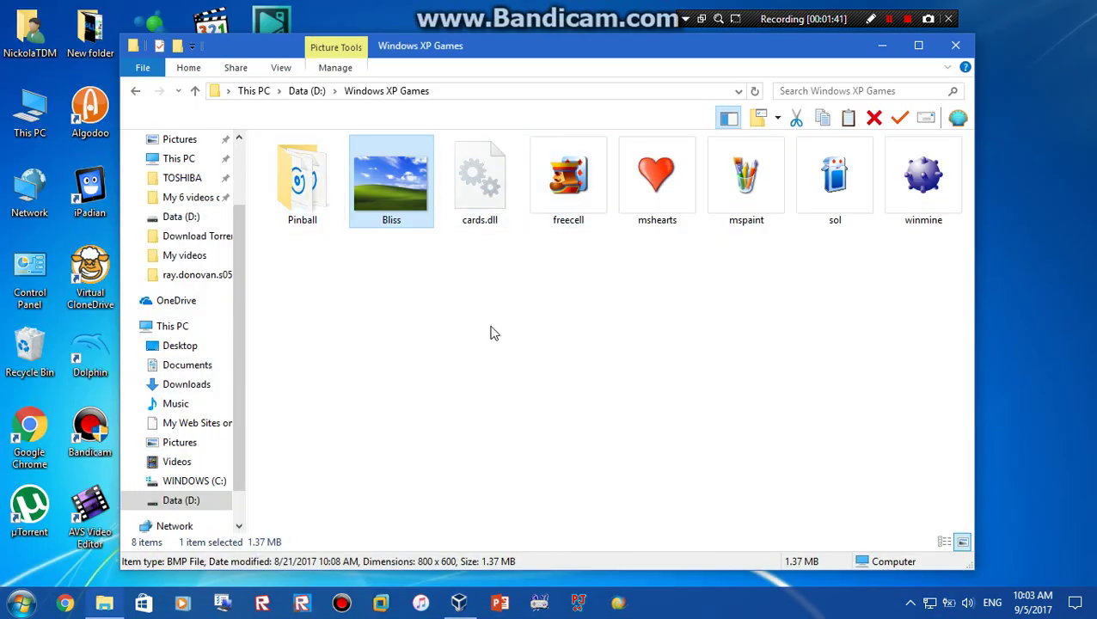
left_click(514, 327)
left_click(134, 93)
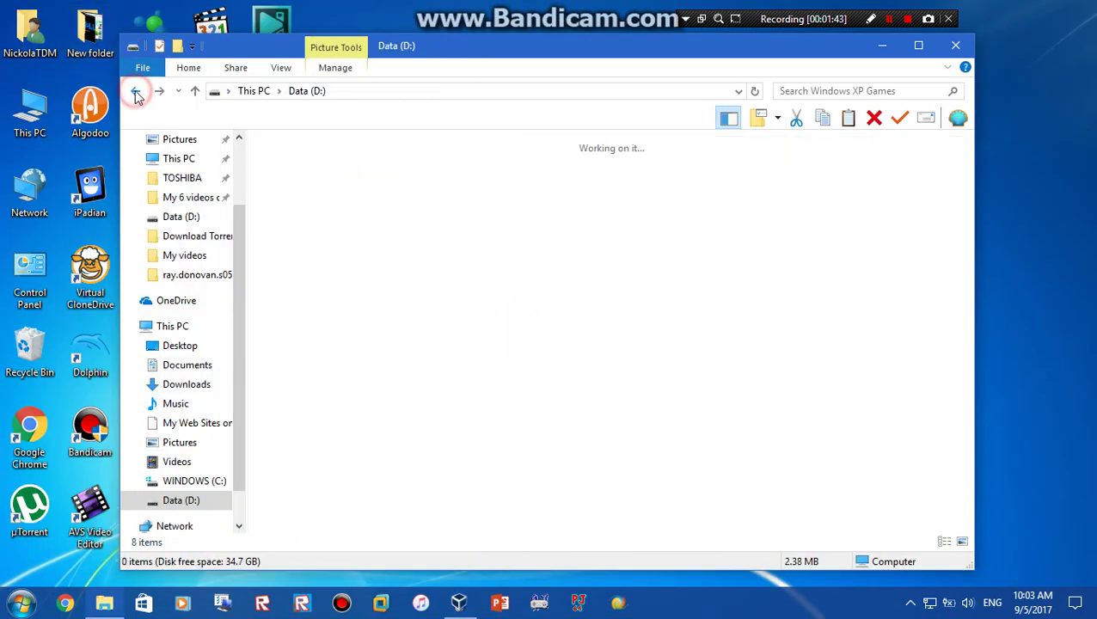
Step: Drag the Windows XP Games folder onto the guest desktop and close the host window
left_click_drag(703, 352, 527, 389)
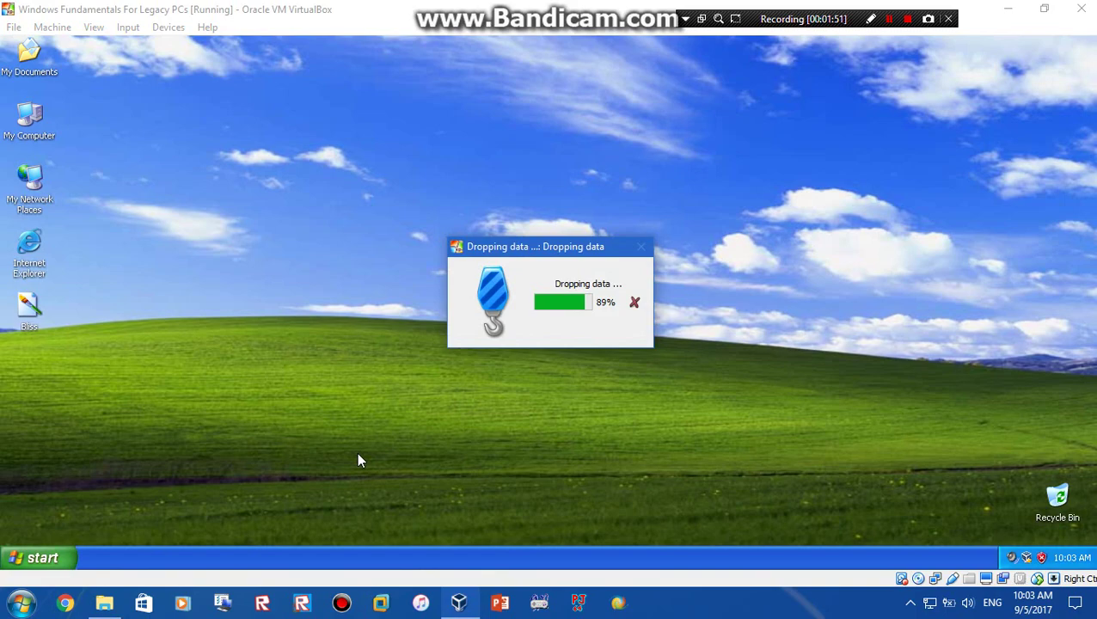
left_click(1008, 9)
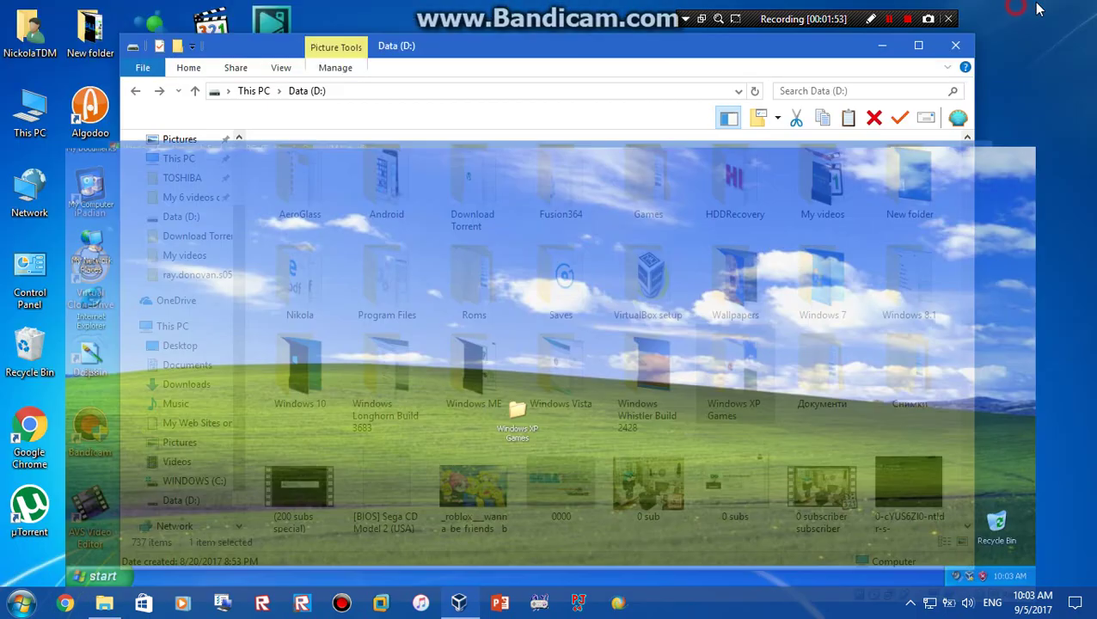
left_click(955, 41)
Step: Open Windows XP Games, play Minesweeper until hitting a mine, then close it
left_click(469, 614)
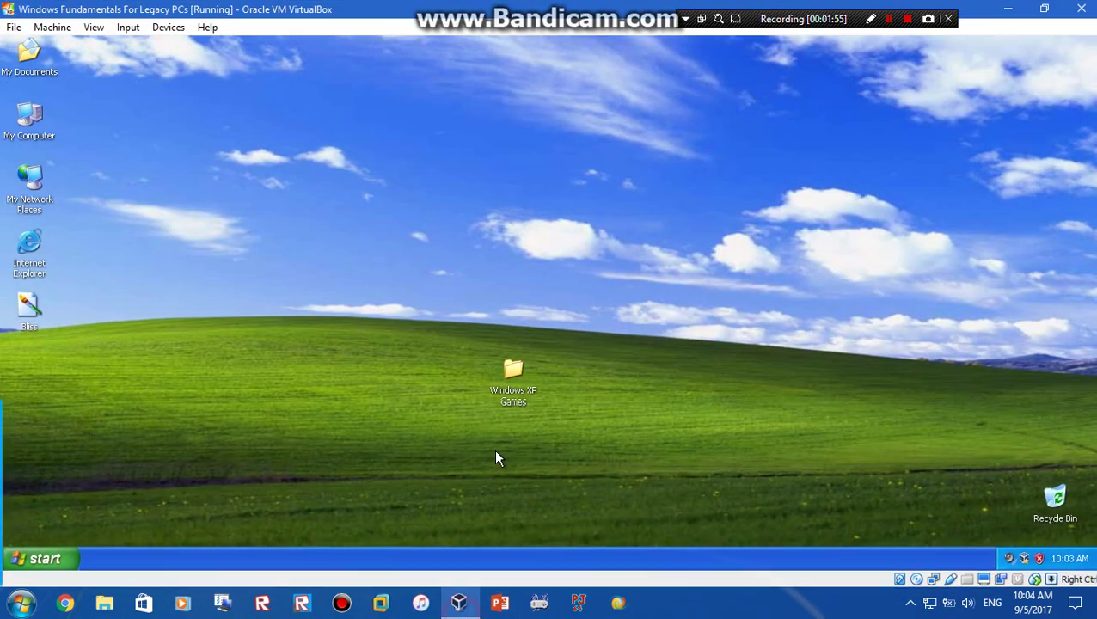
double_click(513, 371)
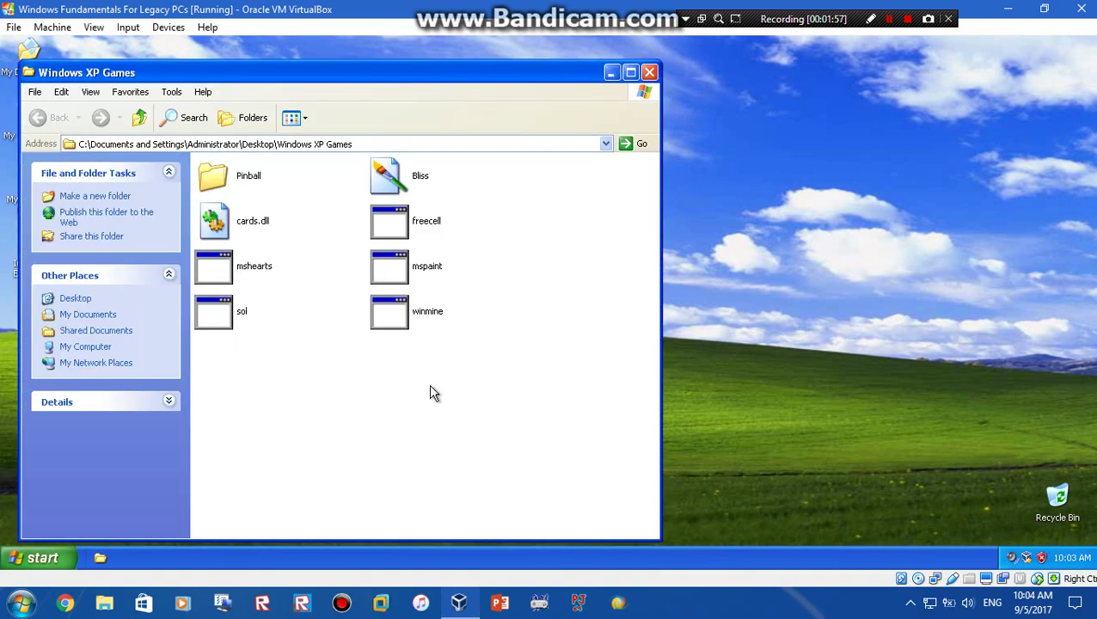
double_click(386, 311)
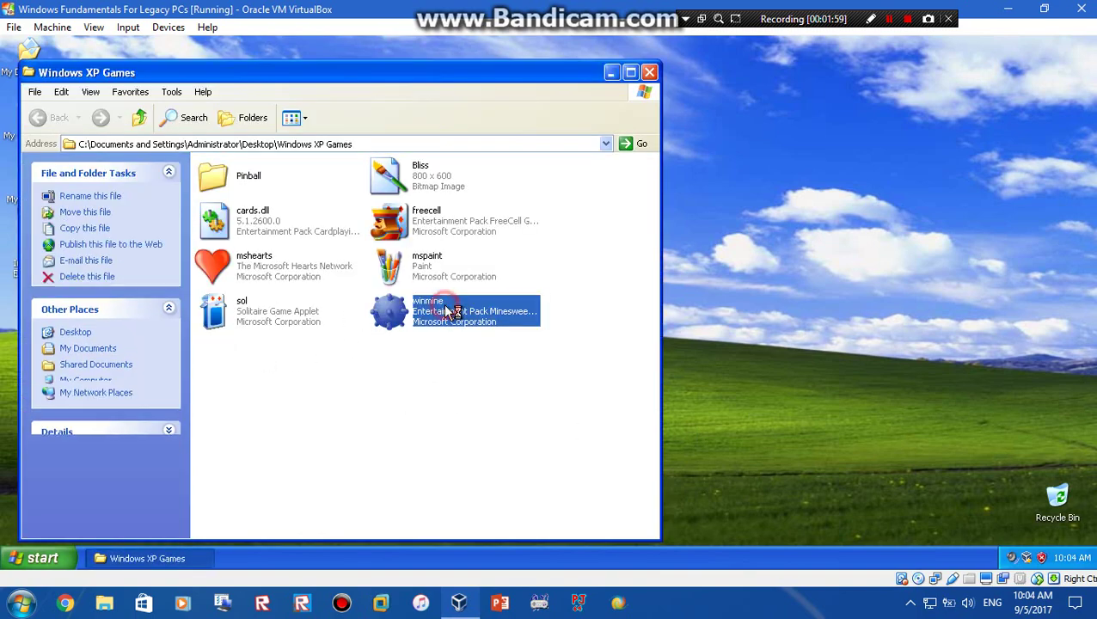
left_click_drag(103, 113, 370, 152)
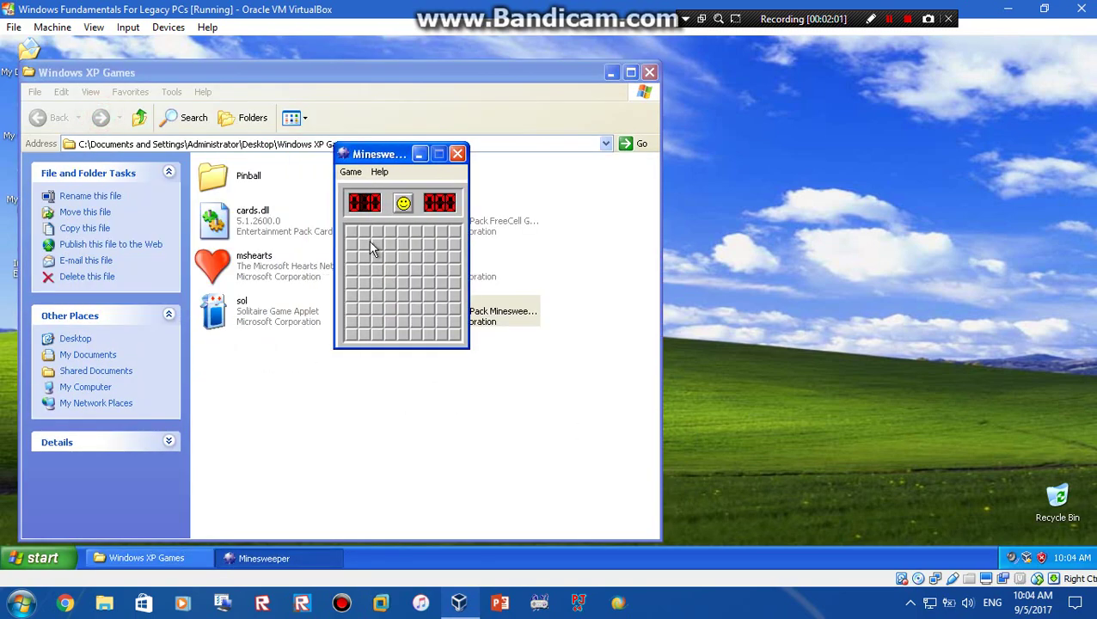
left_click(364, 243)
left_click(402, 270)
left_click(415, 310)
left_click(366, 257)
left_click(365, 283)
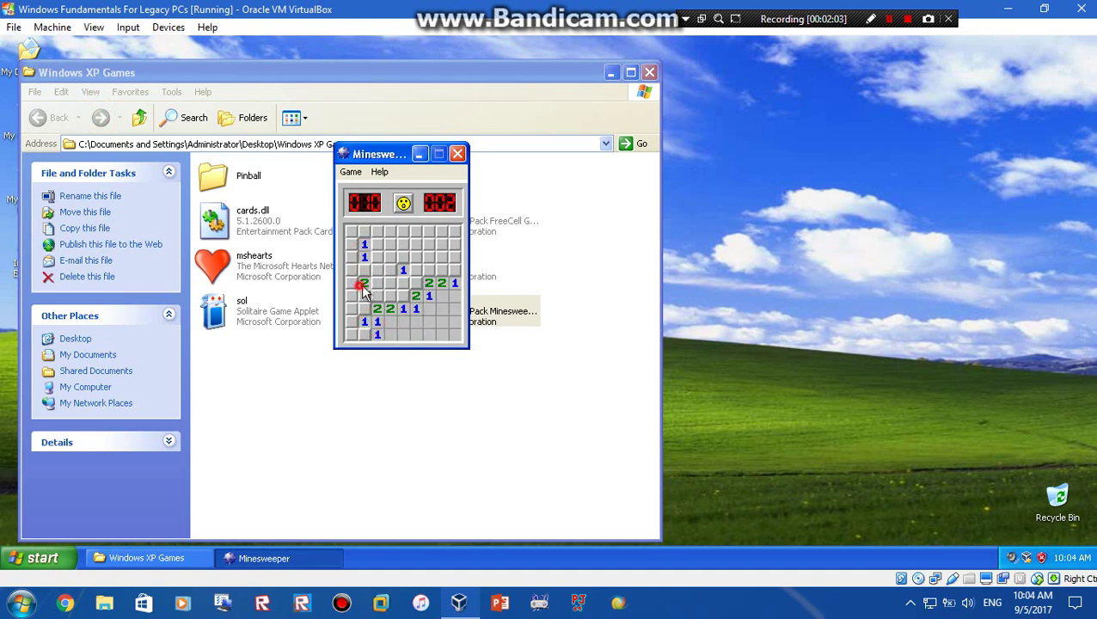
left_click(402, 283)
left_click(440, 245)
left_click(457, 158)
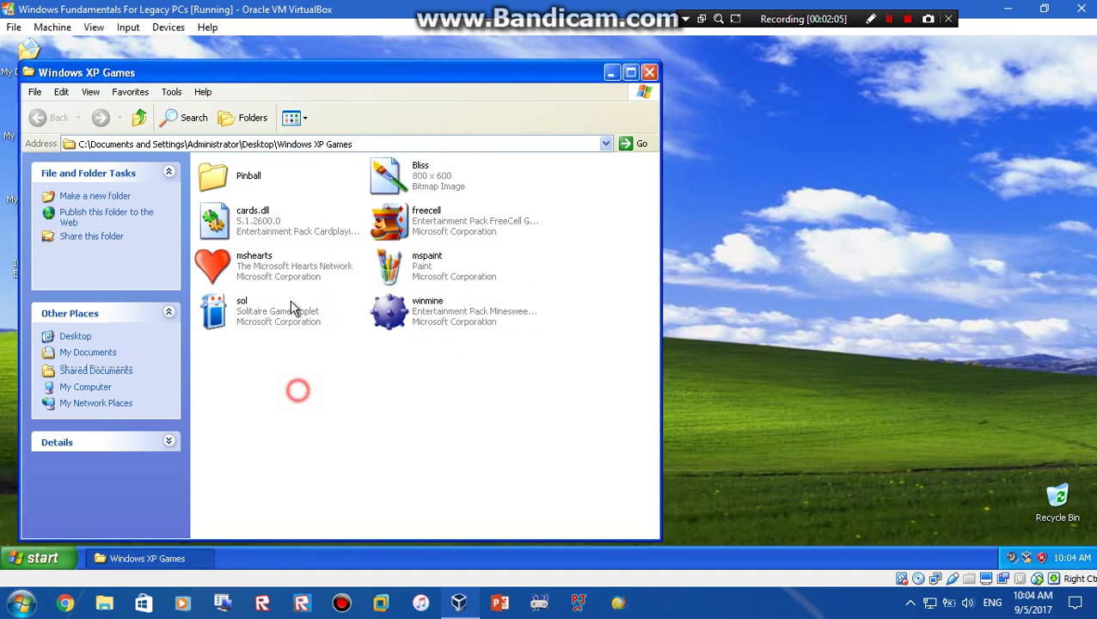
Step: Launch Solitaire, move its window right, then close it
double_click(291, 311)
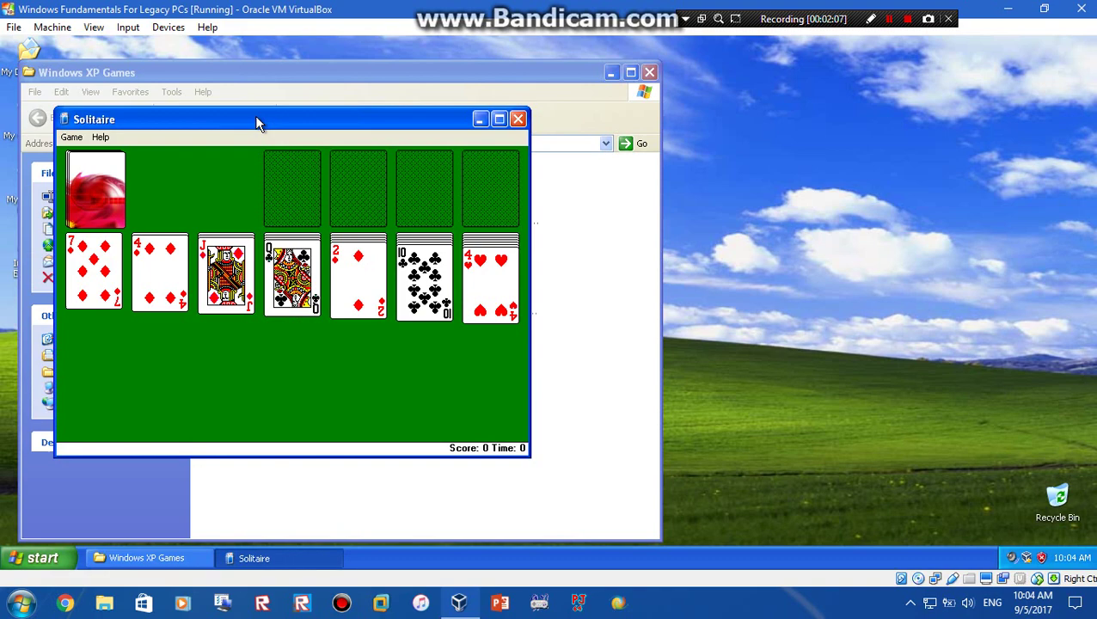
left_click_drag(256, 124, 359, 127)
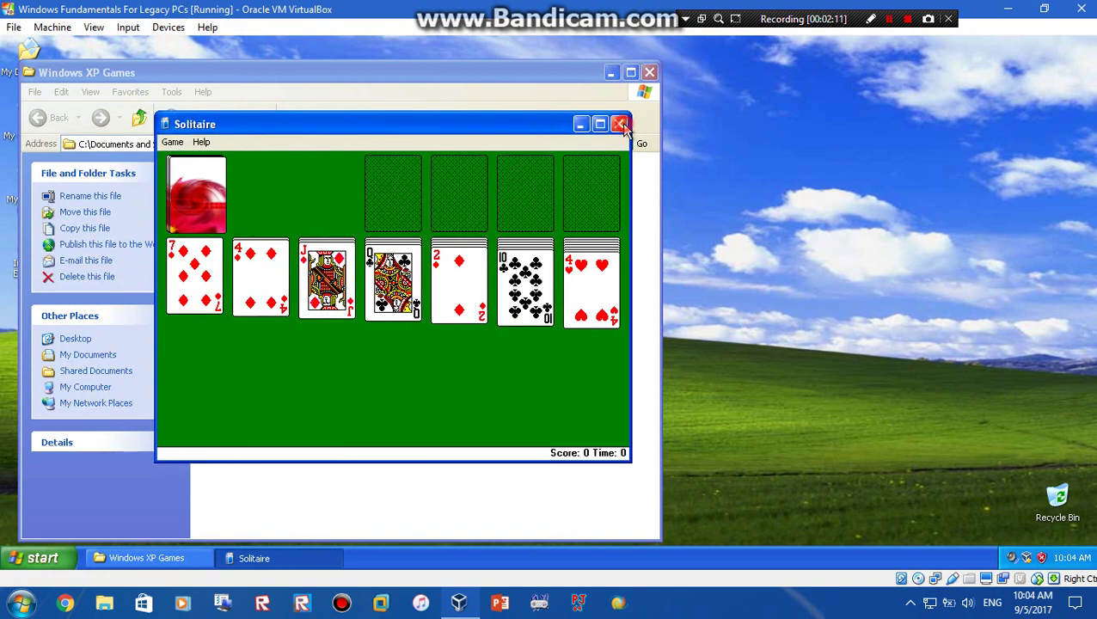
left_click(619, 125)
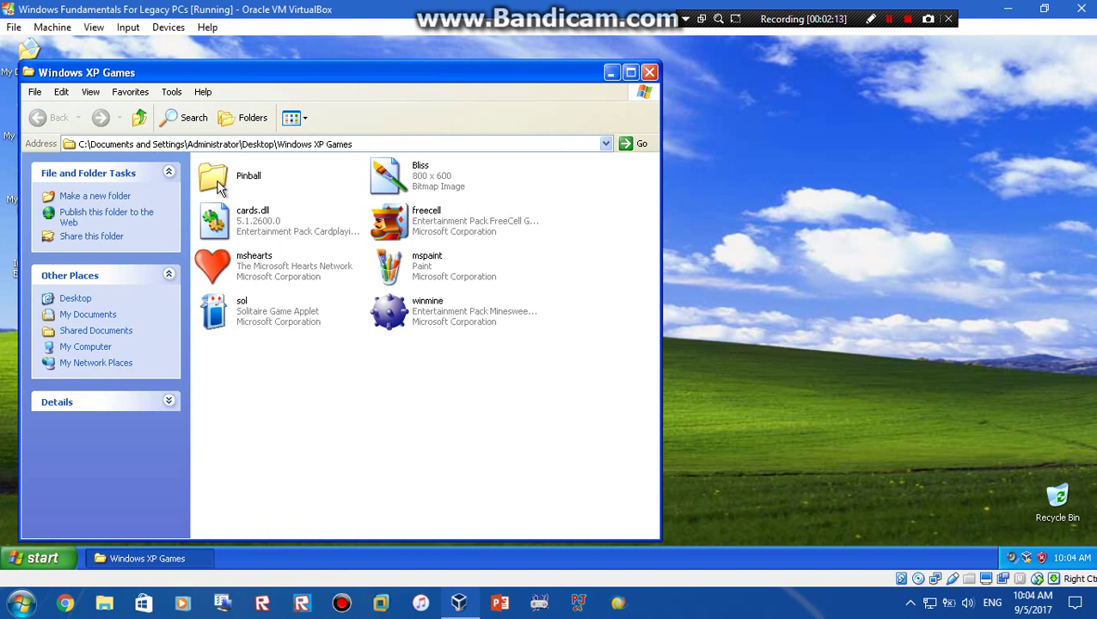
Step: Close the Windows XP Games window and browse the guest's Start menu
left_click(655, 74)
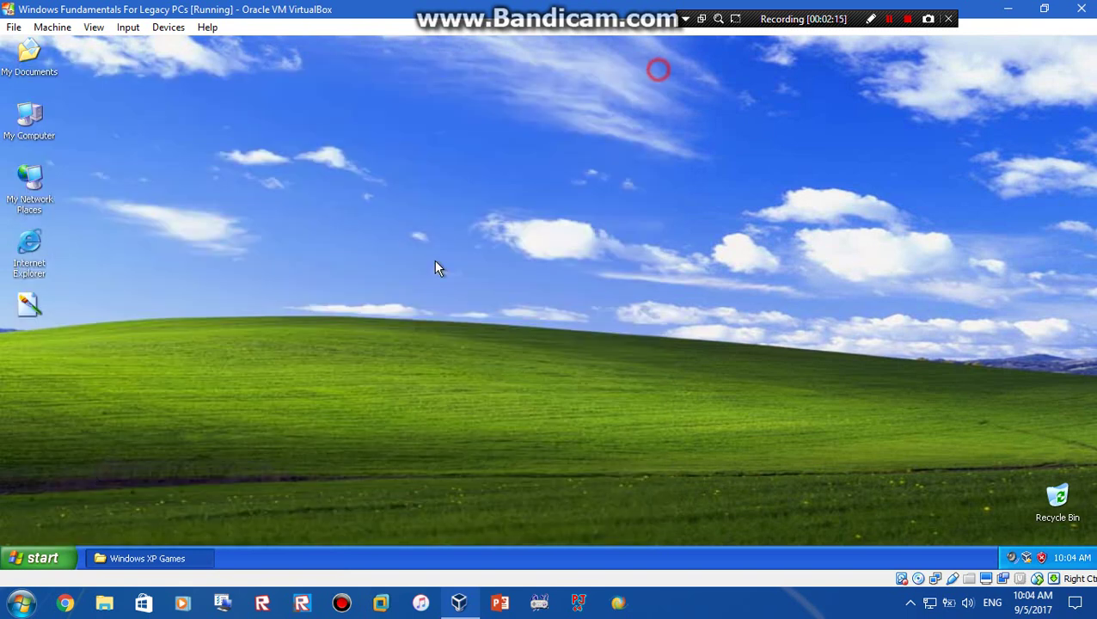
left_click(60, 557)
mouse_move(112, 504)
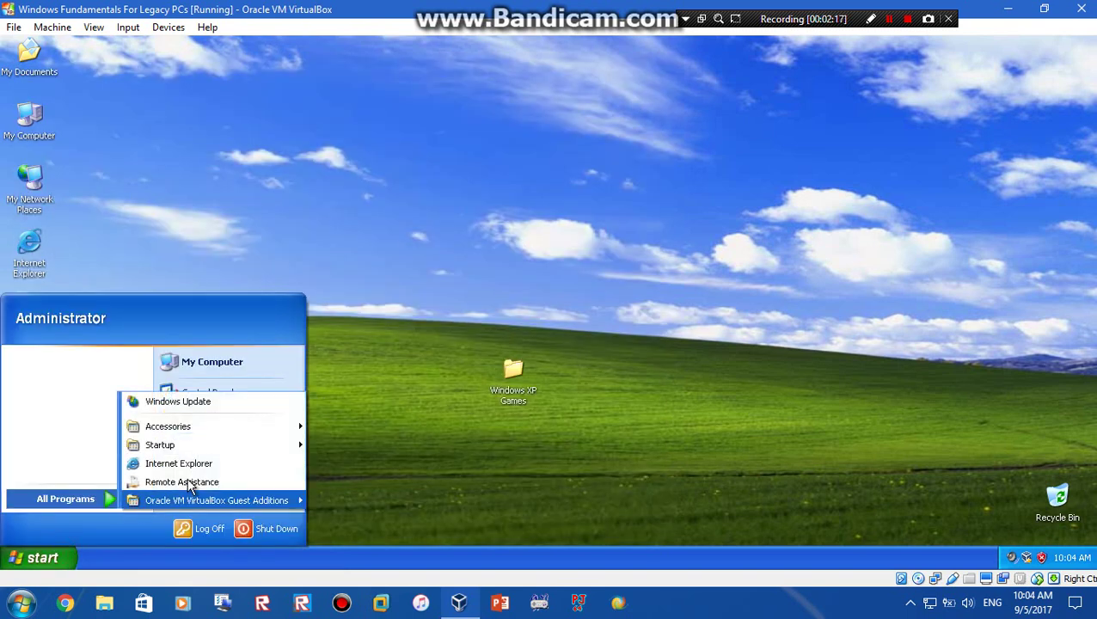
mouse_move(208, 428)
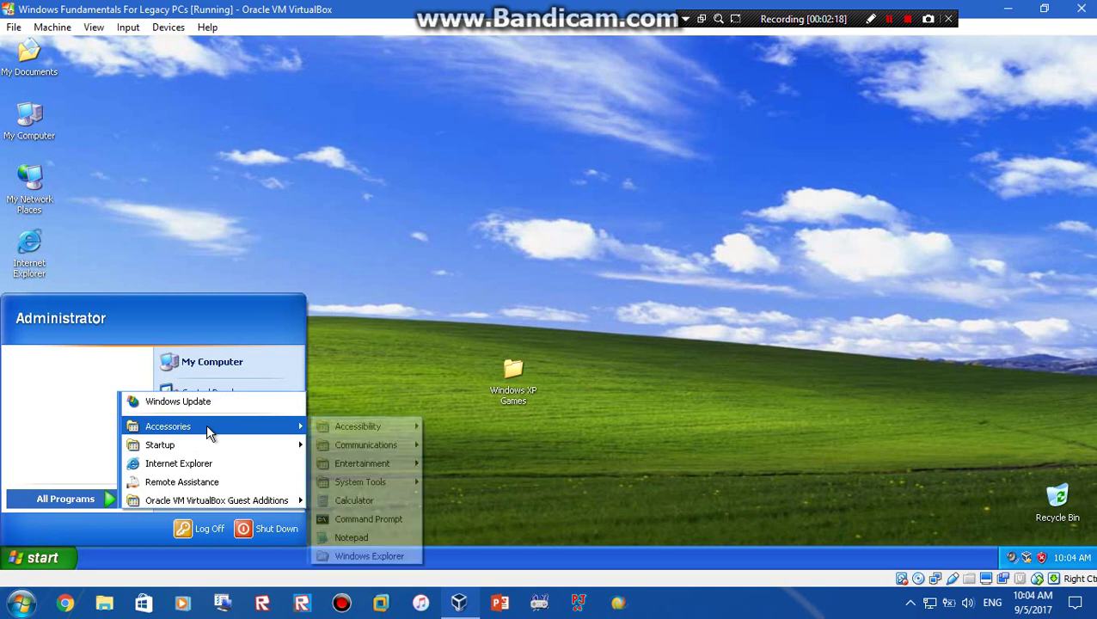
left_click(362, 289)
Step: Launch mspaint from Windows XP Games, close it, then reopen the folder and select mspaint
double_click(507, 402)
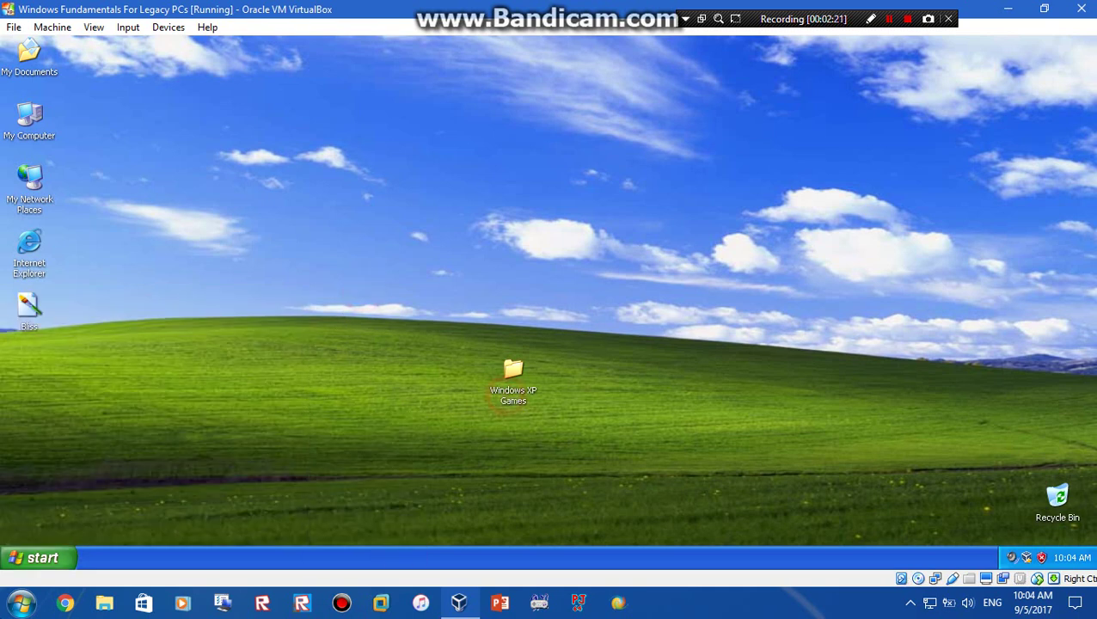
left_click(419, 281)
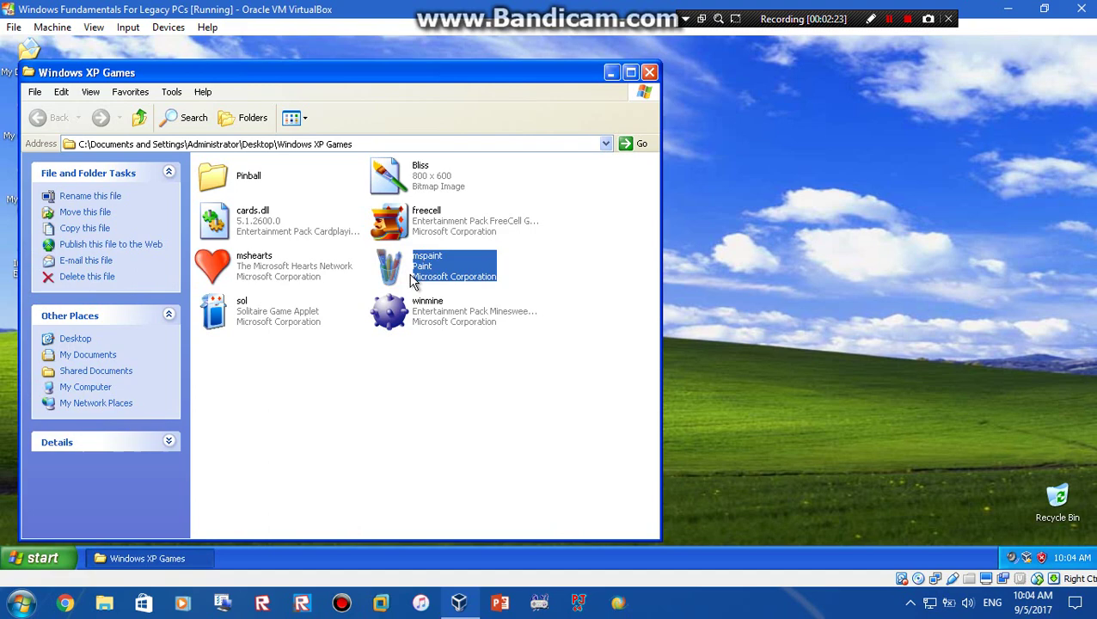
double_click(413, 279)
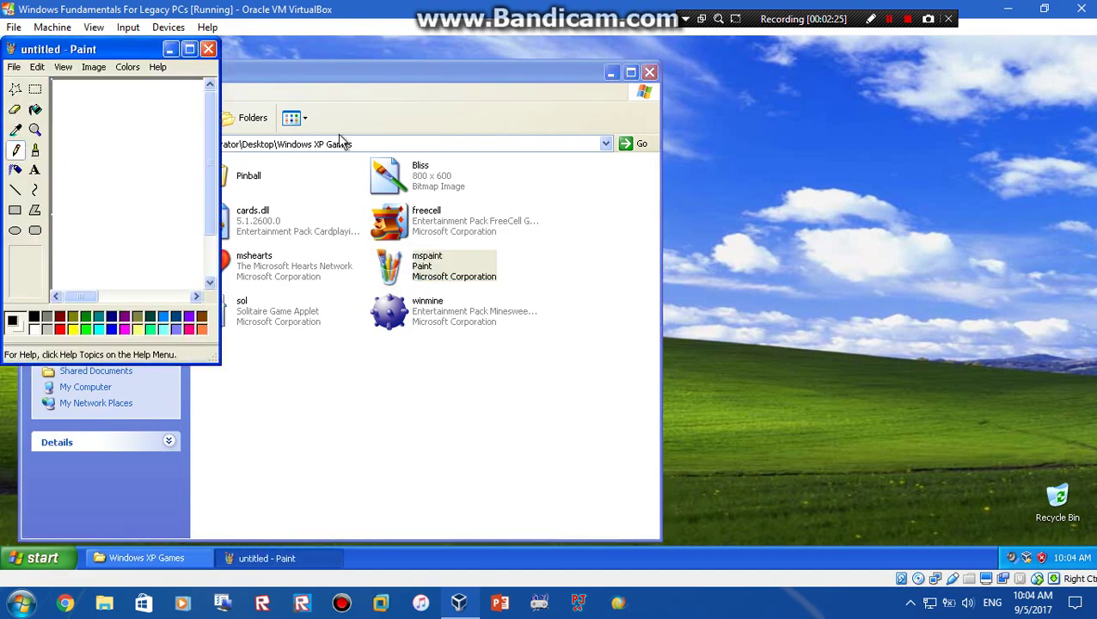
mouse_move(103, 53)
left_mouse_down()
mouse_move(482, 57)
mouse_move(388, 165)
left_mouse_up()
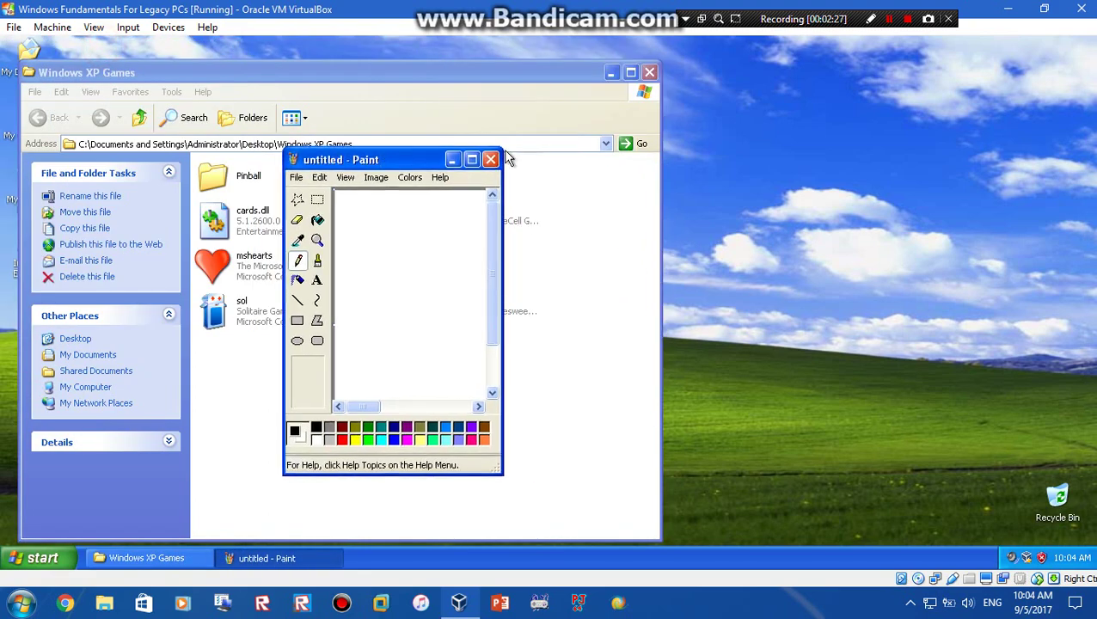
left_click(488, 160)
left_click(650, 72)
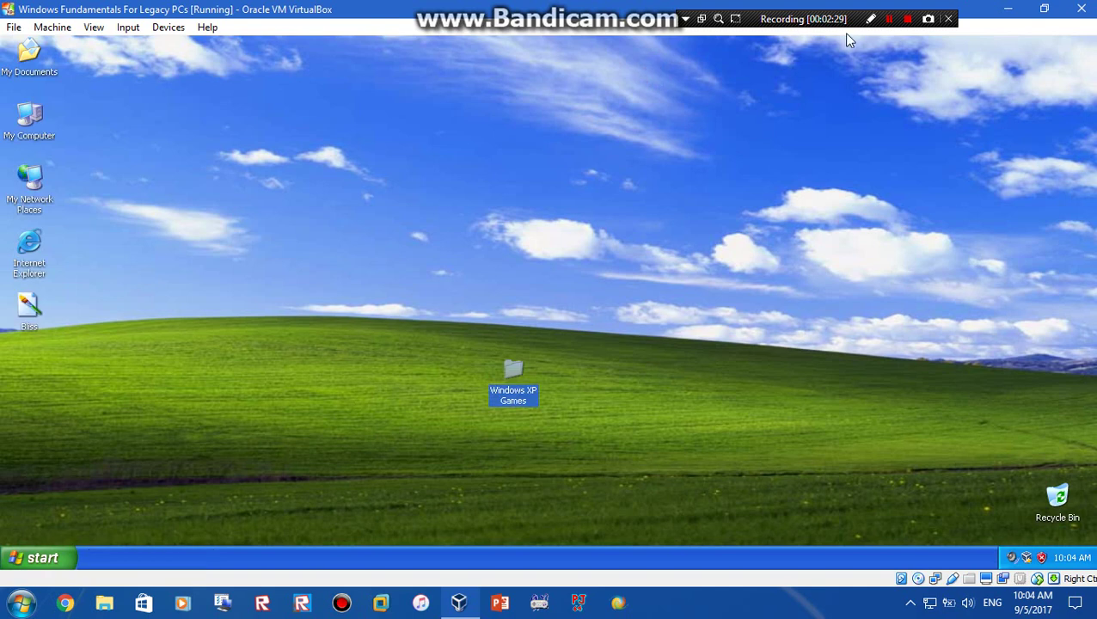
left_click(889, 19)
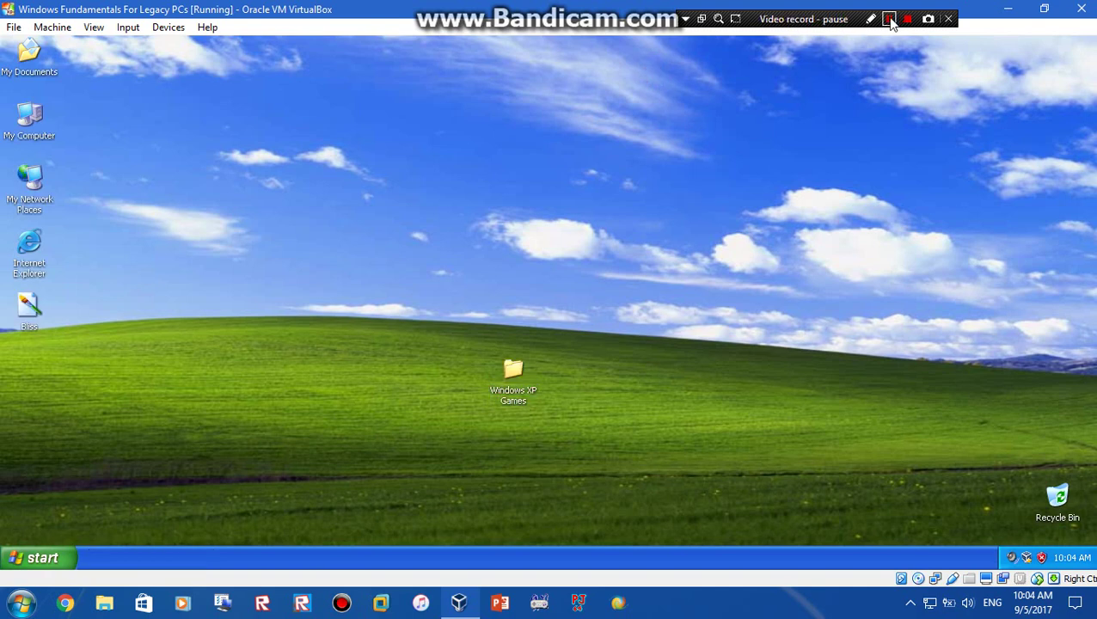
left_click(889, 19)
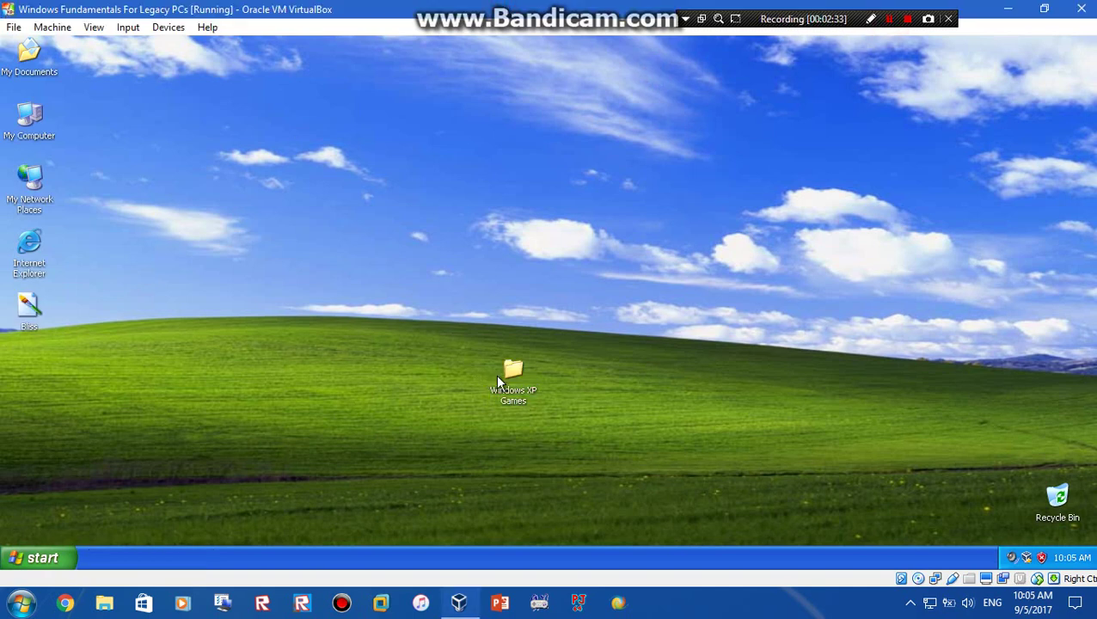
double_click(503, 378)
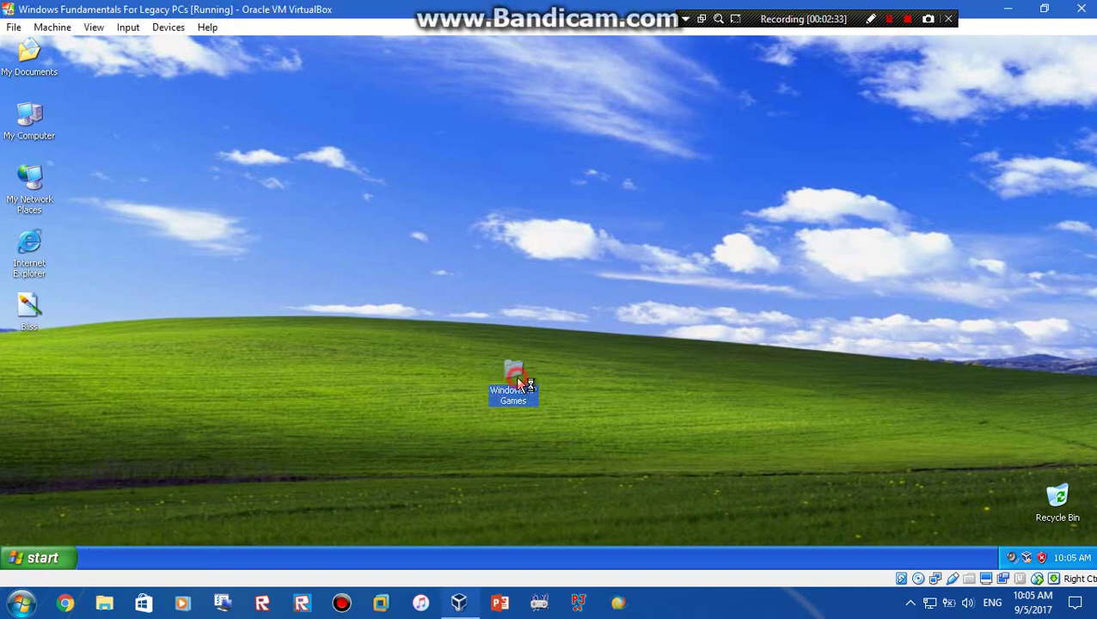
left_click(432, 248)
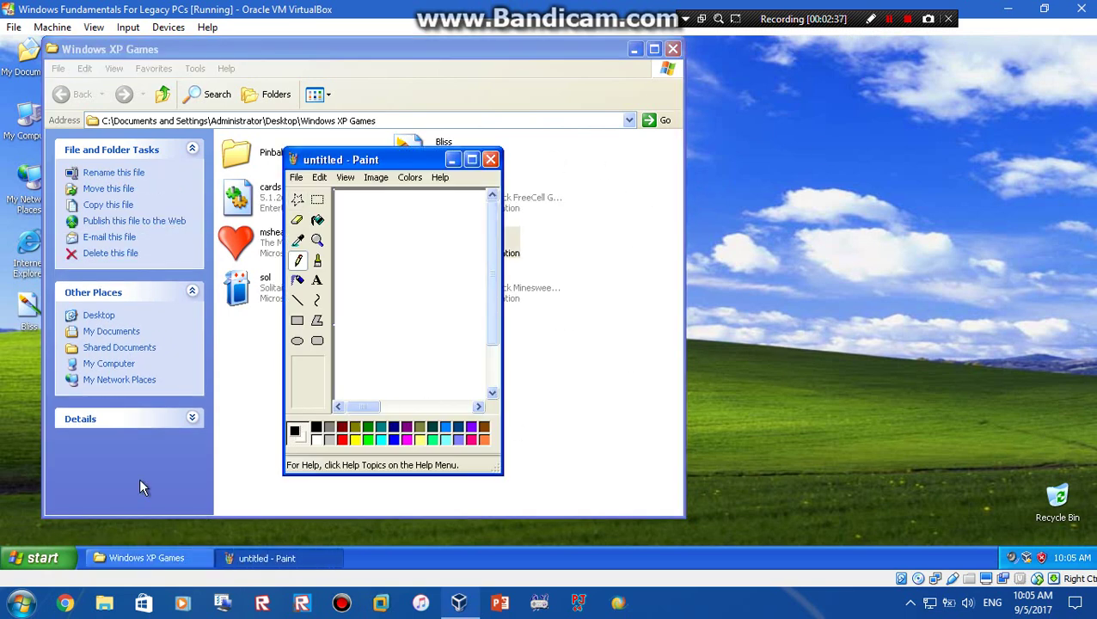
Step: Close Paint and the folder, then move the Windows XP Games icon into the left icon column
left_click(39, 559)
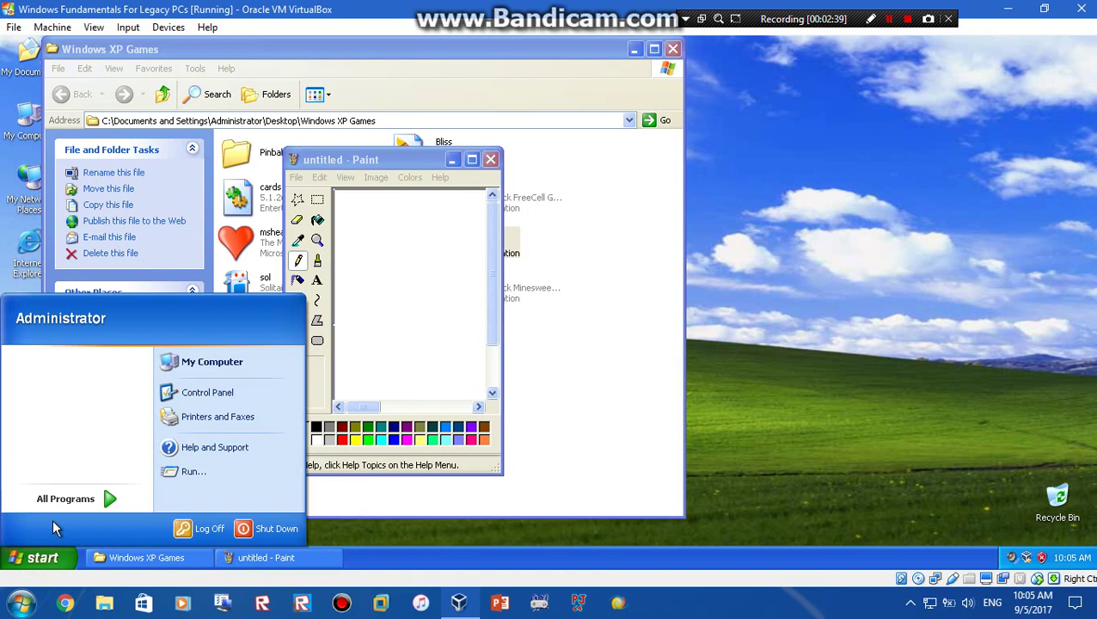
mouse_move(78, 499)
mouse_move(288, 434)
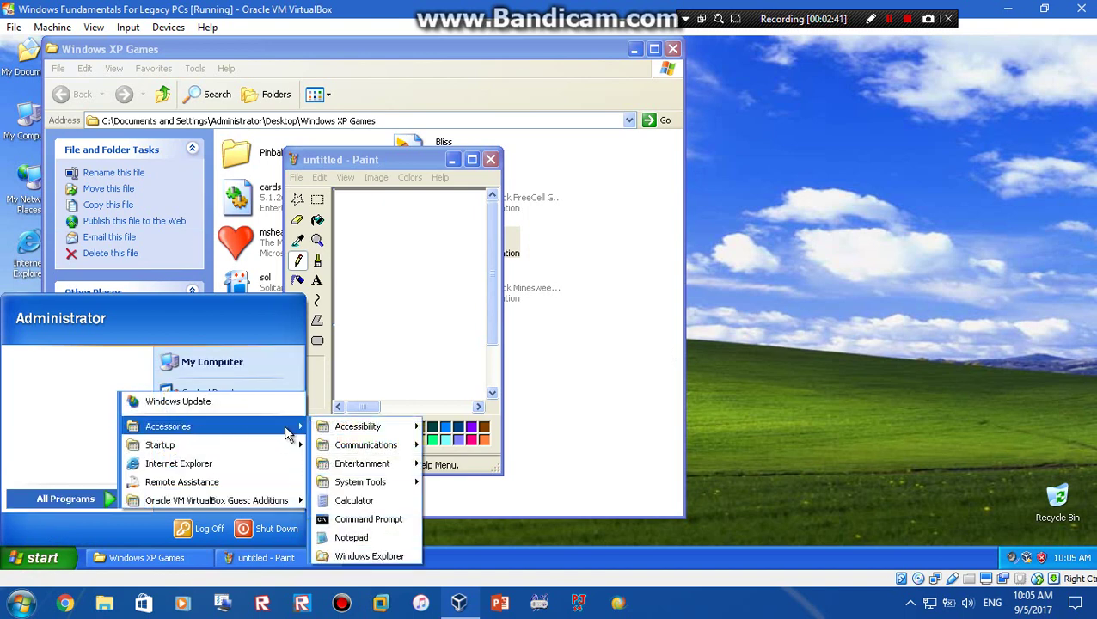
left_click(370, 163)
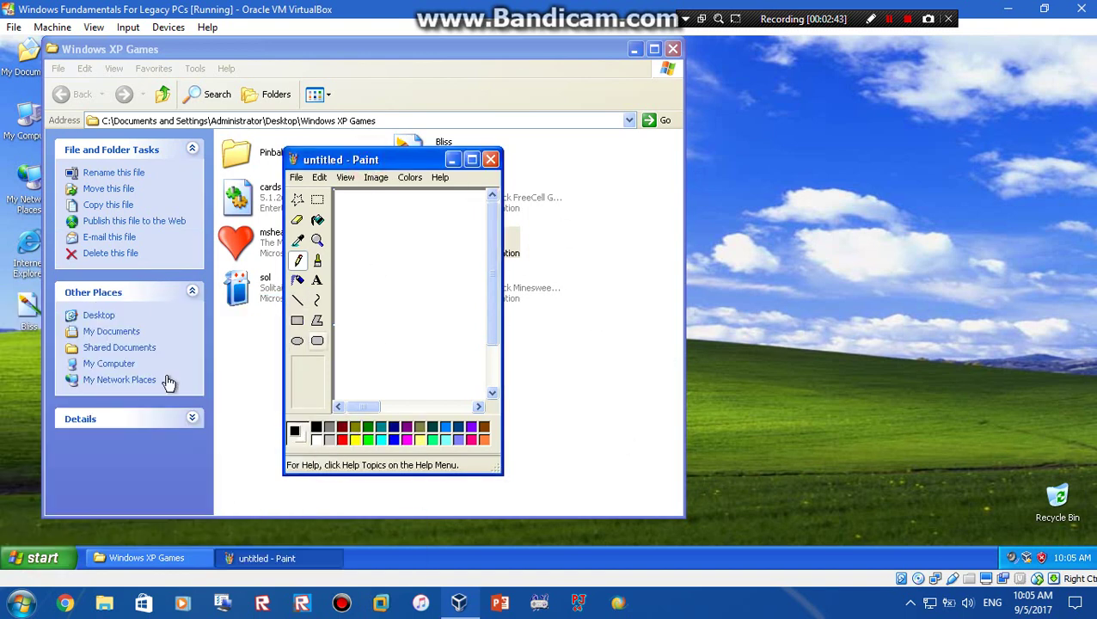
left_click(490, 160)
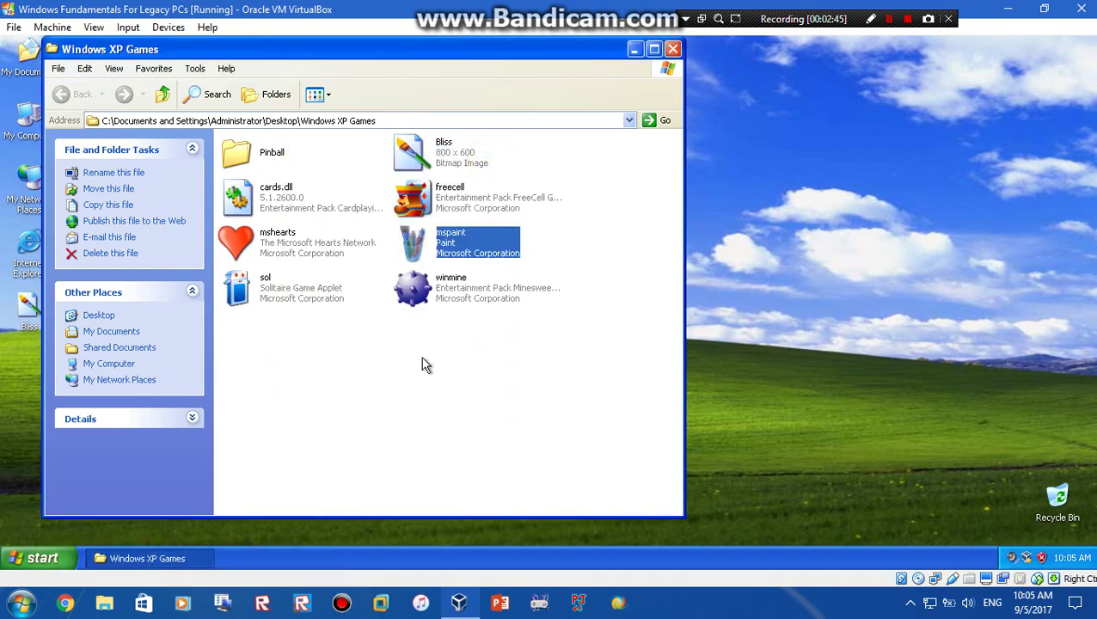
left_click(422, 359)
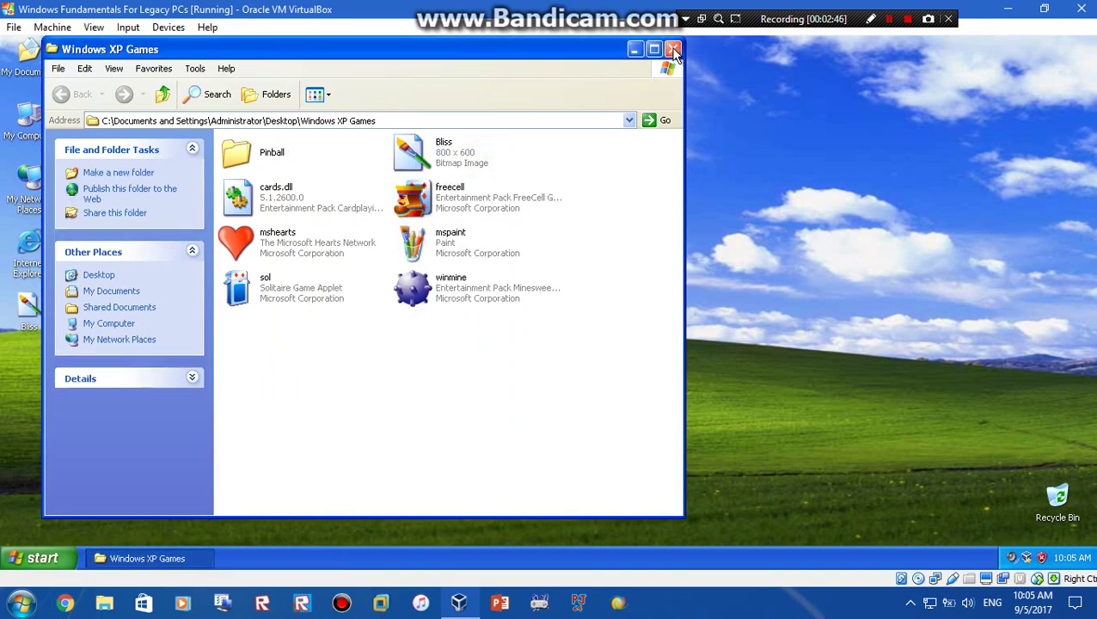
left_click(673, 50)
left_click_drag(528, 378, 43, 378)
left_click(191, 303)
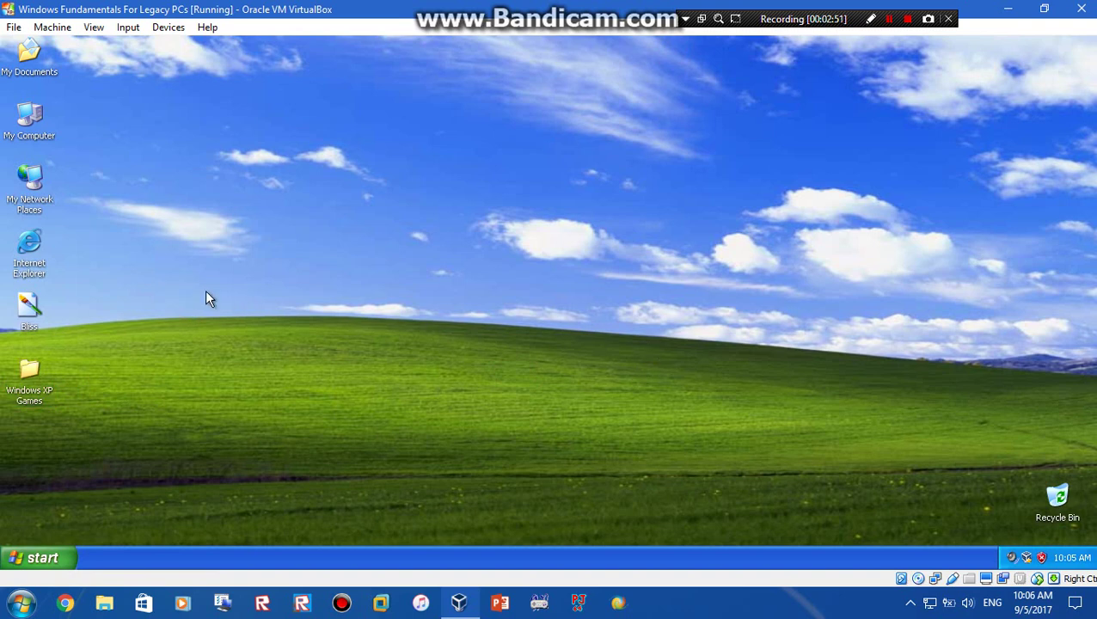
Step: Turn on Show Quick Launch in the taskbar properties and apply it
left_click(34, 555)
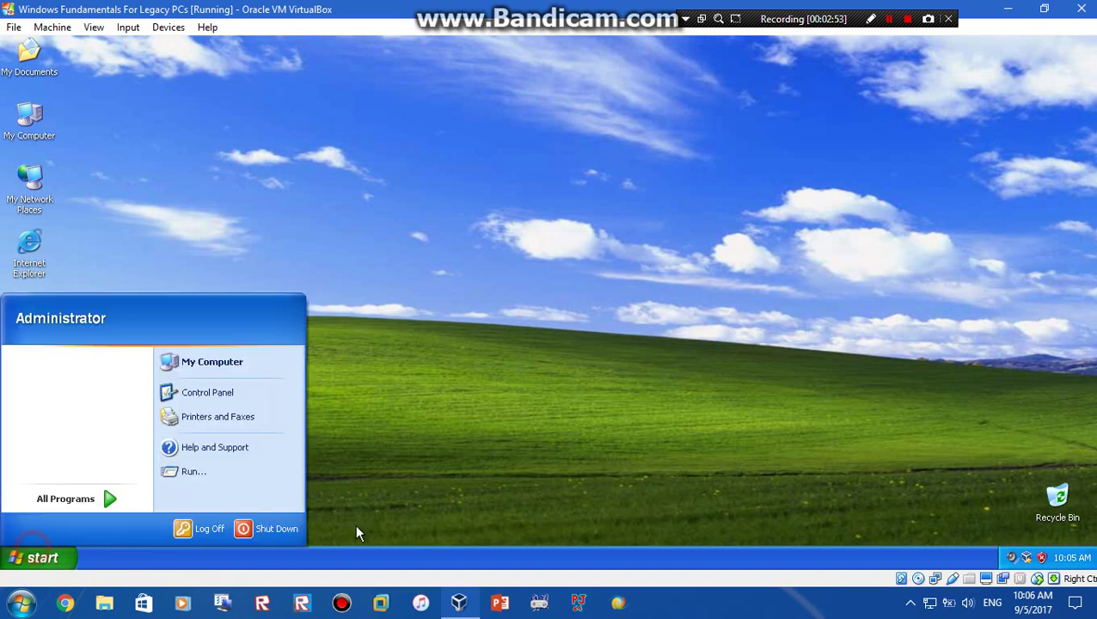
left_click(497, 456)
right_click(416, 555)
left_click(444, 545)
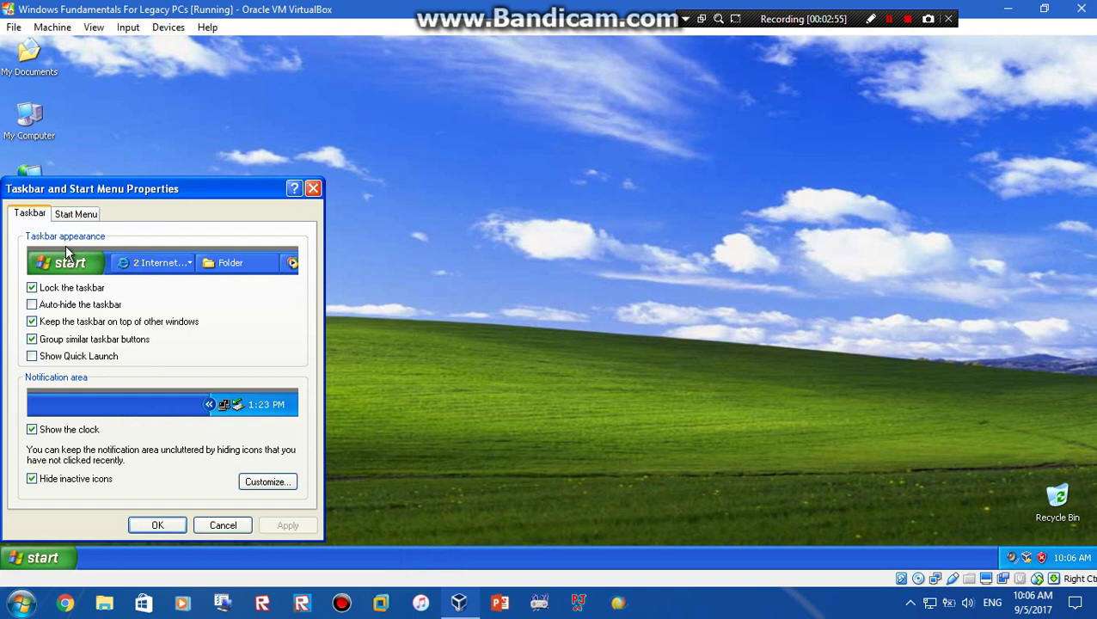
left_click(96, 356)
left_click(287, 524)
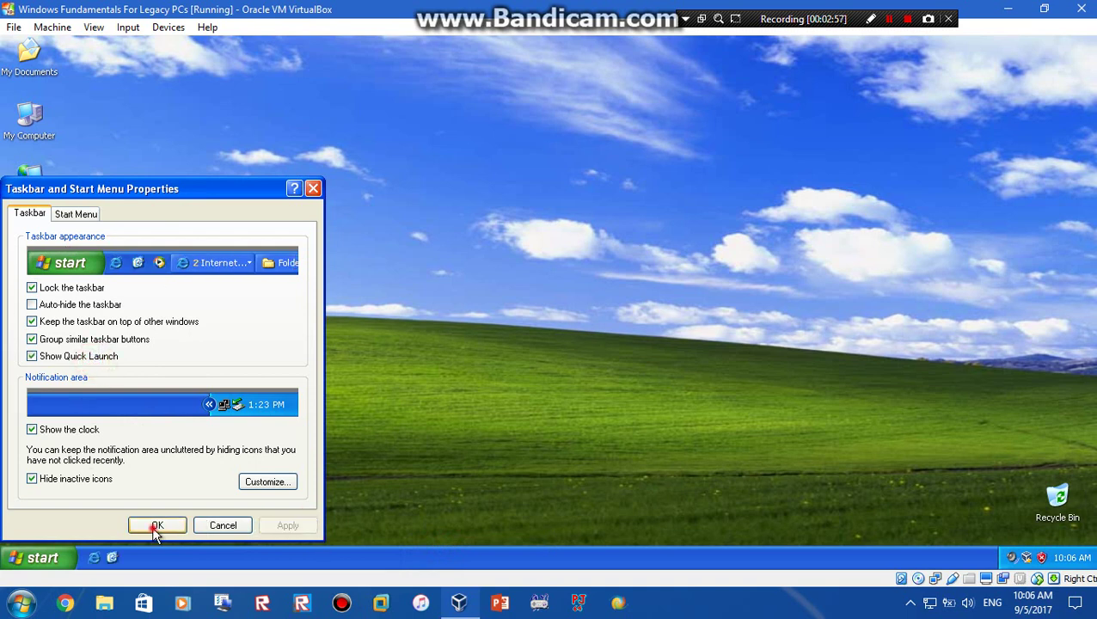
left_click(156, 524)
Step: Reopen taskbar properties and bring up the Start Menu customization options
left_click(19, 559)
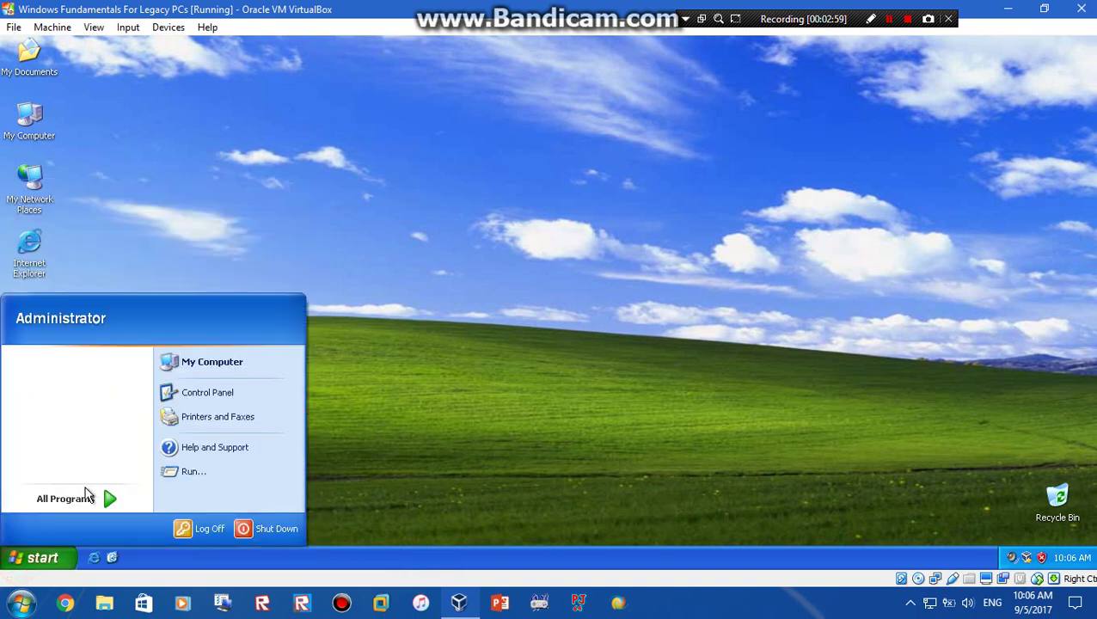
left_click(346, 555)
right_click(344, 552)
left_click(406, 543)
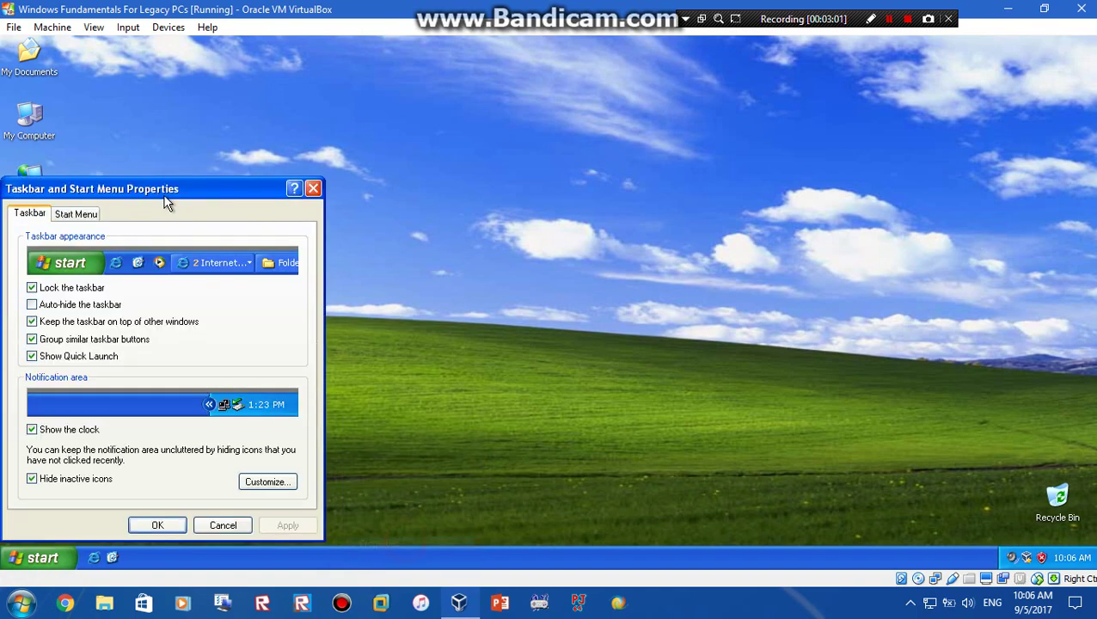
left_click_drag(166, 202, 400, 185)
left_click(306, 196)
left_click(513, 392)
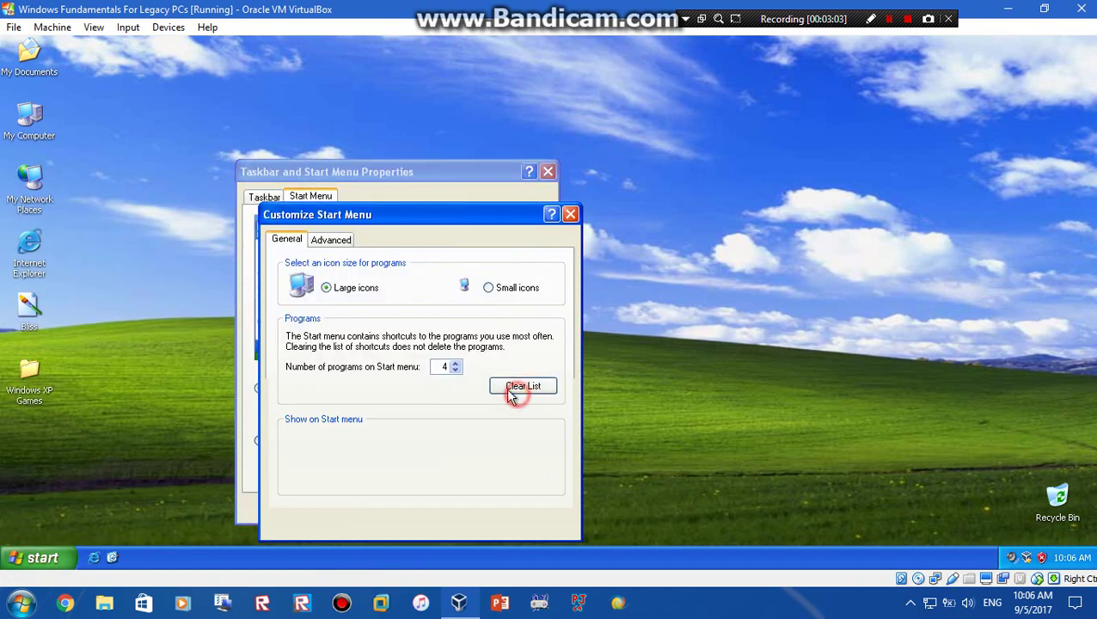
Step: Add Internet and E-mail entries to the Start menu, choosing Hotmail as the e-mail program
left_click(313, 440)
left_click(291, 459)
left_click(409, 464)
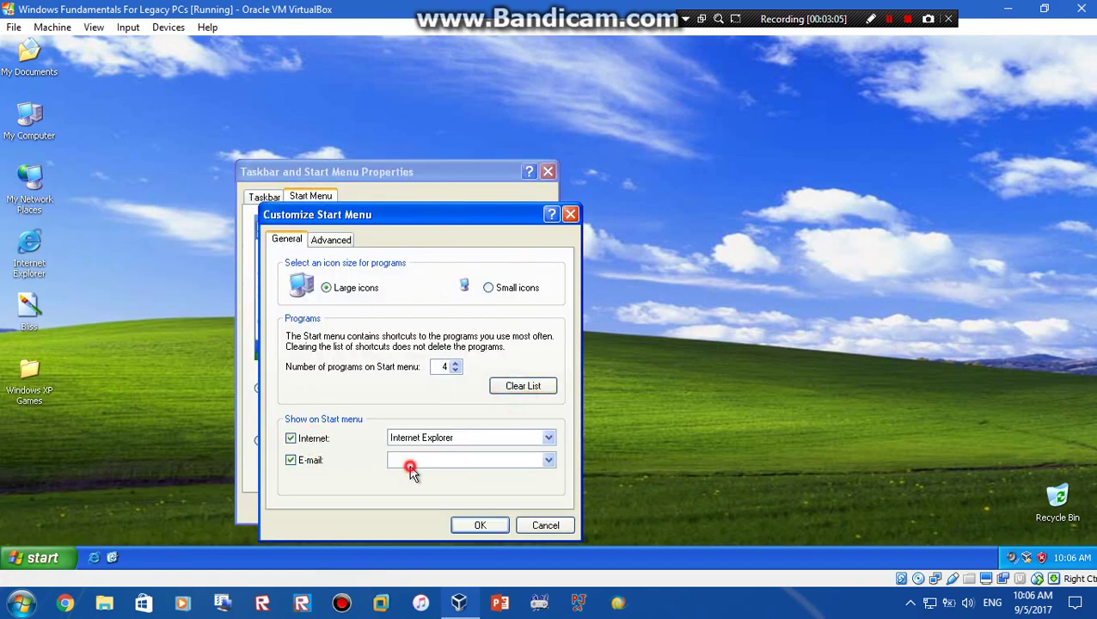
left_click(409, 461)
left_click(409, 462)
left_click(402, 468)
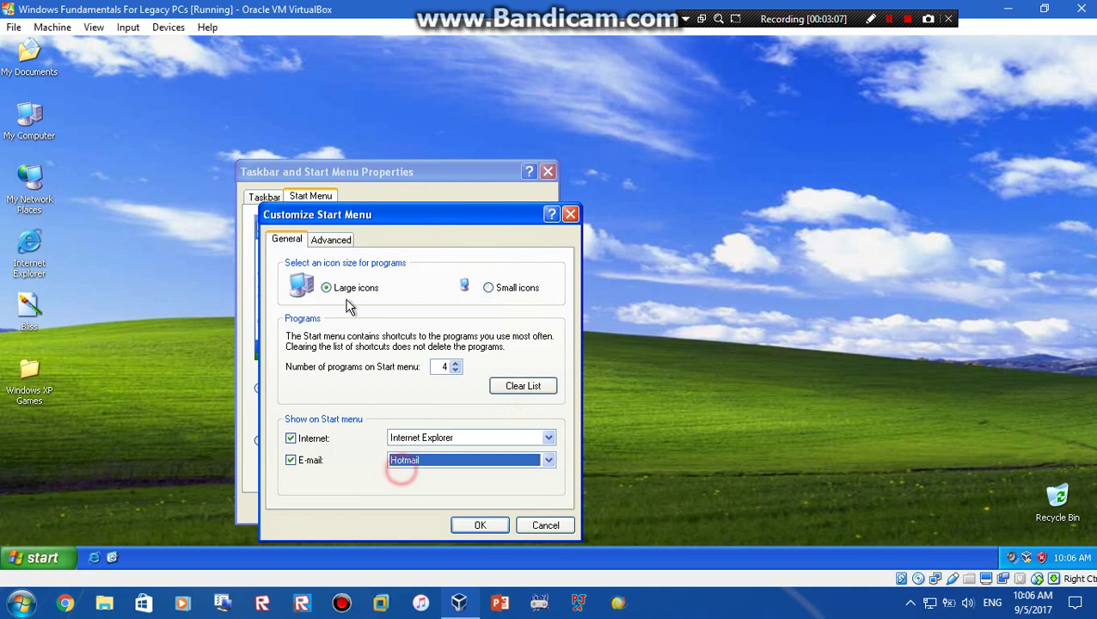
left_click(334, 240)
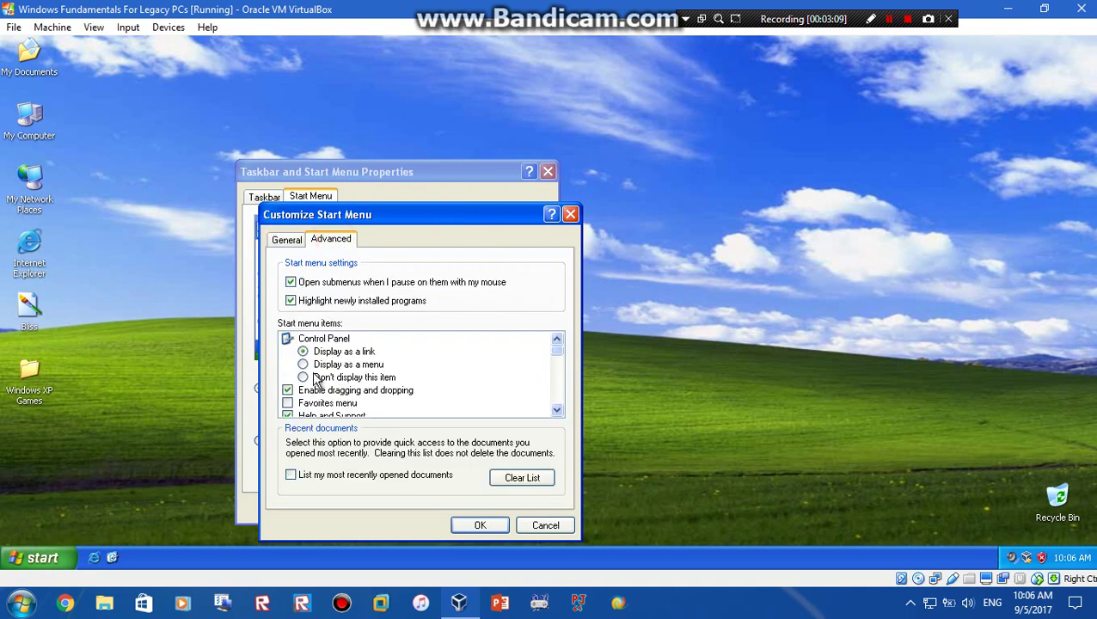
left_click(557, 411)
left_click(557, 411)
left_click(557, 411)
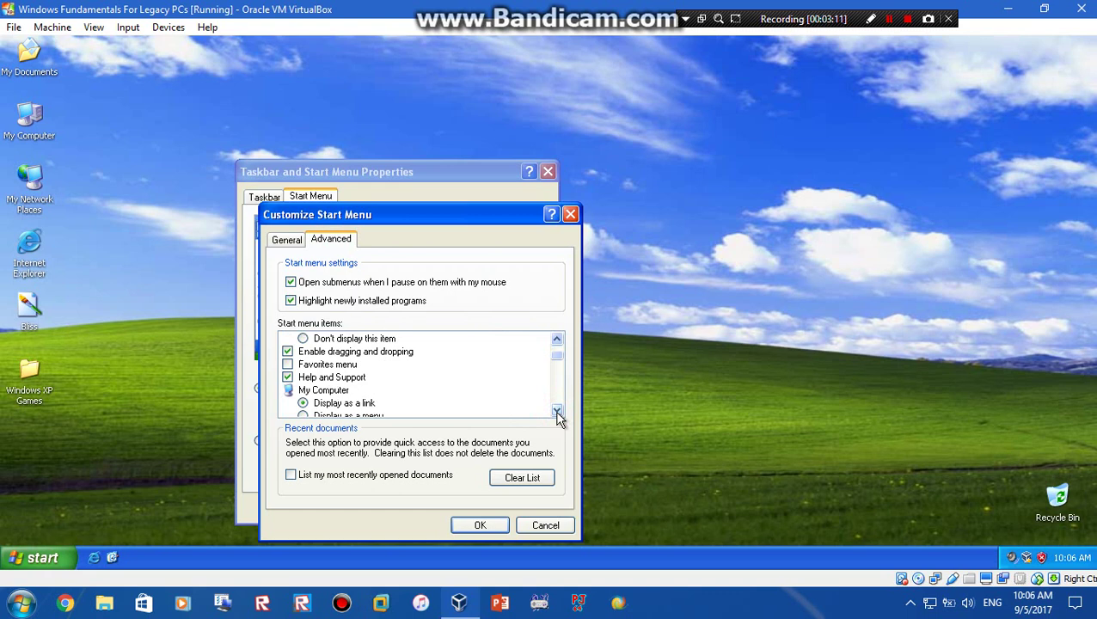
left_click(891, 20)
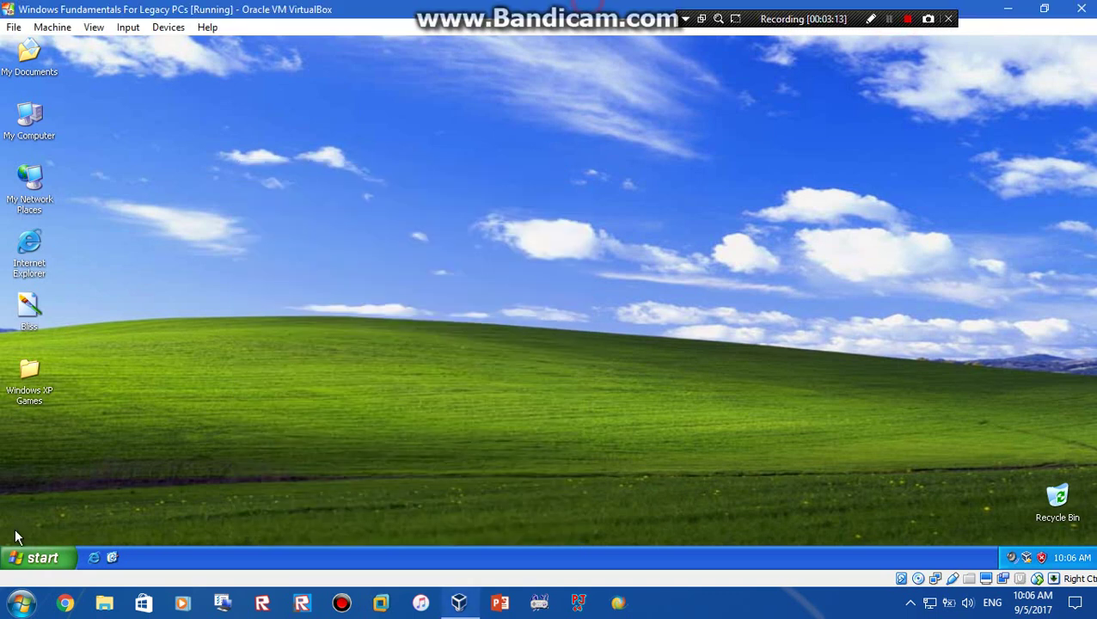
left_click(20, 557)
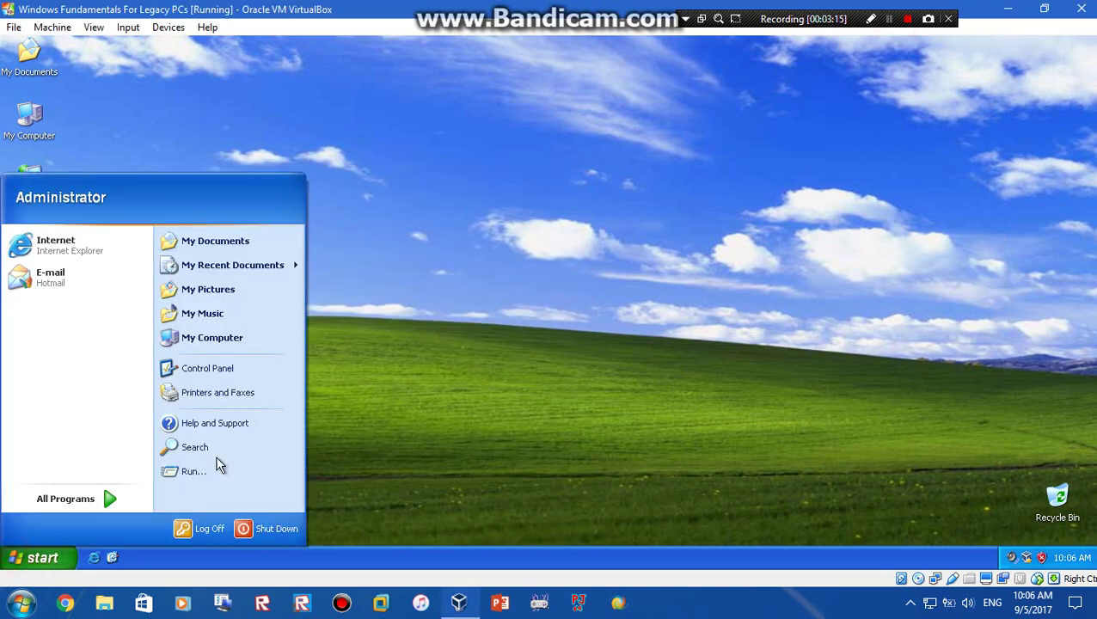
left_click(221, 370)
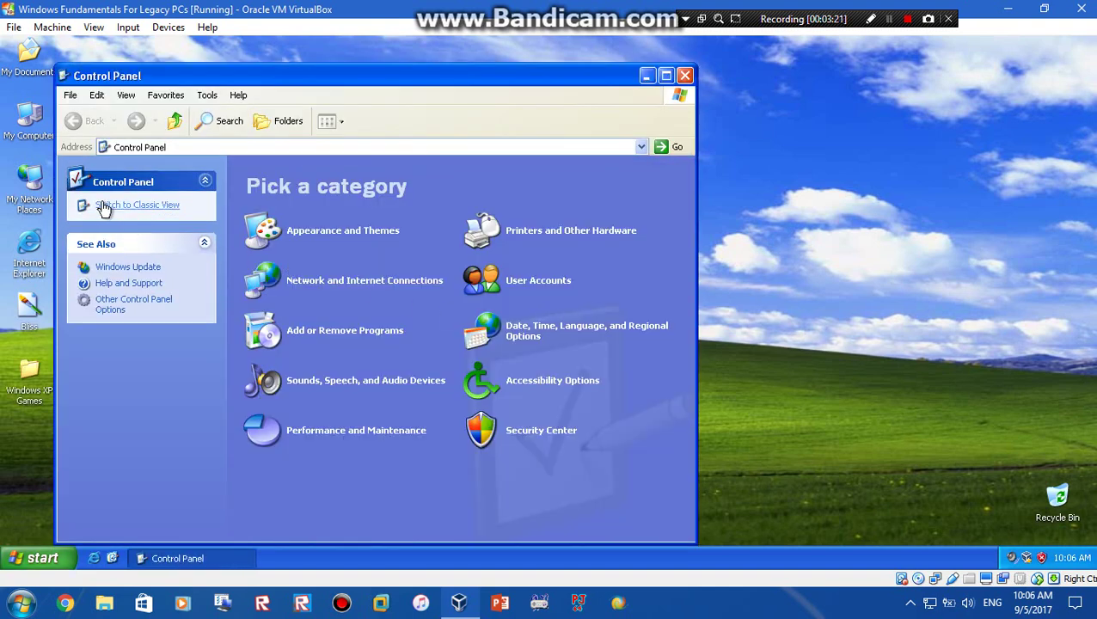
left_click(103, 206)
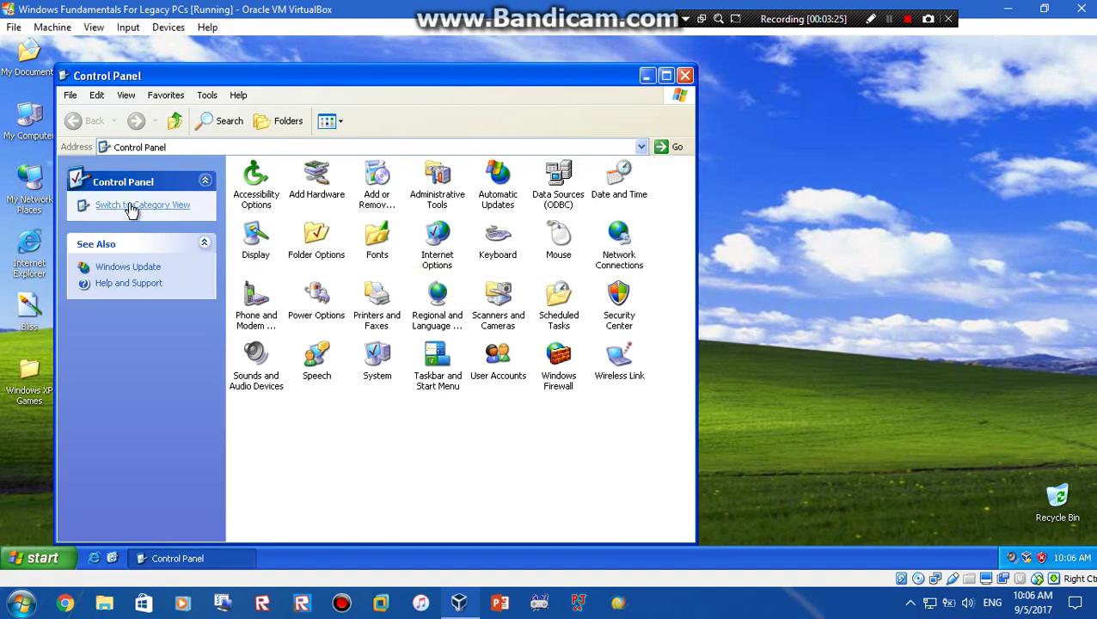
left_click(129, 205)
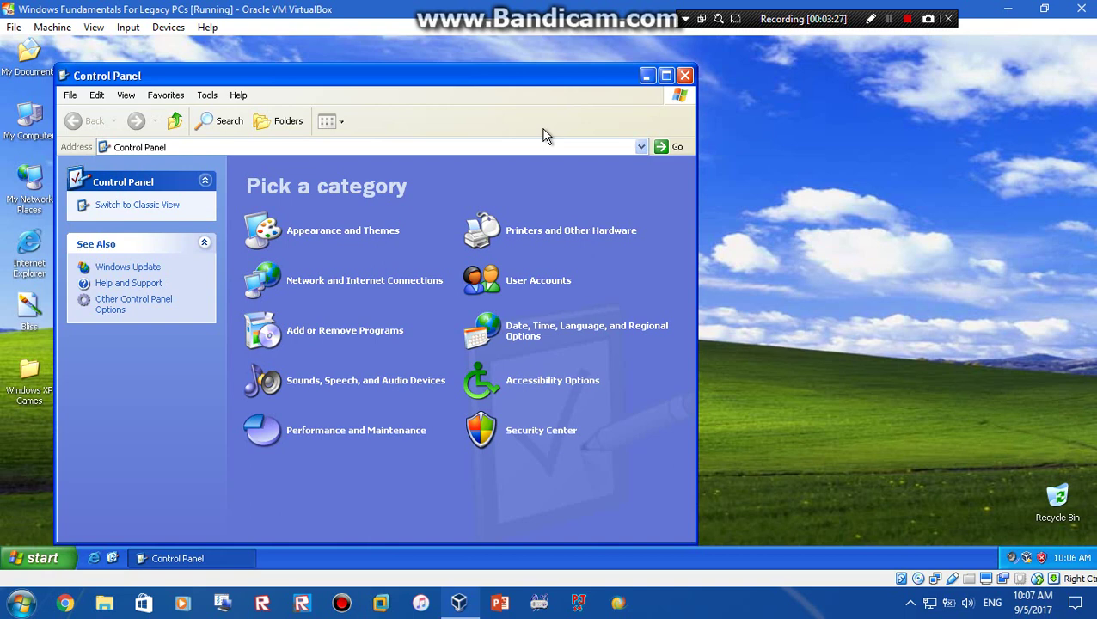
left_click(685, 75)
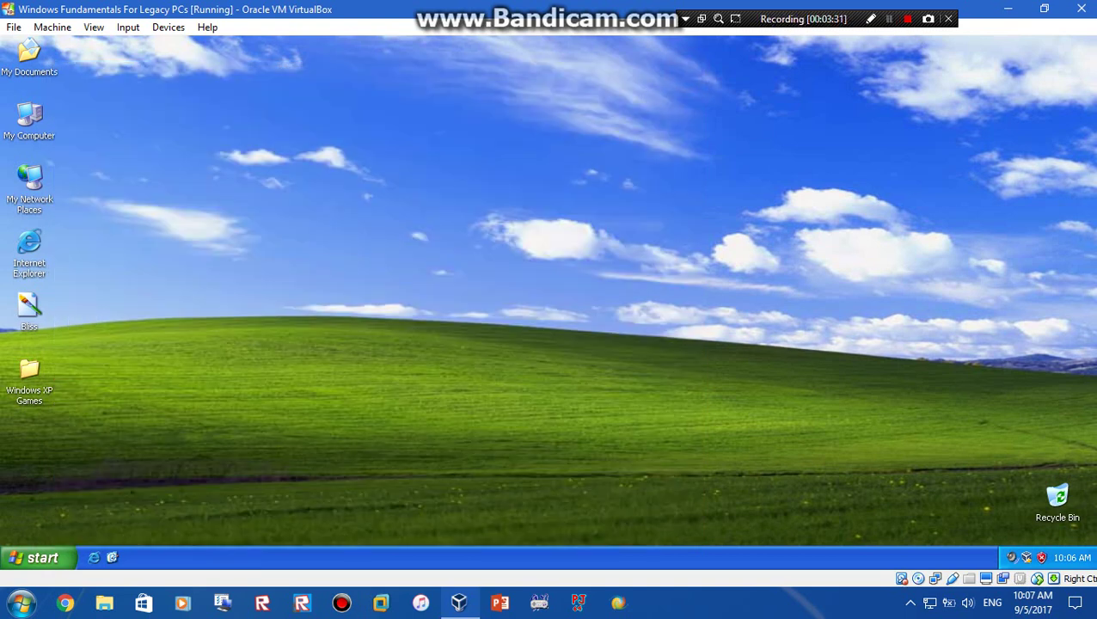
Step: Install Firefox 52.3.0esr in the guest, checking the All Programs list along the way
left_click(890, 18)
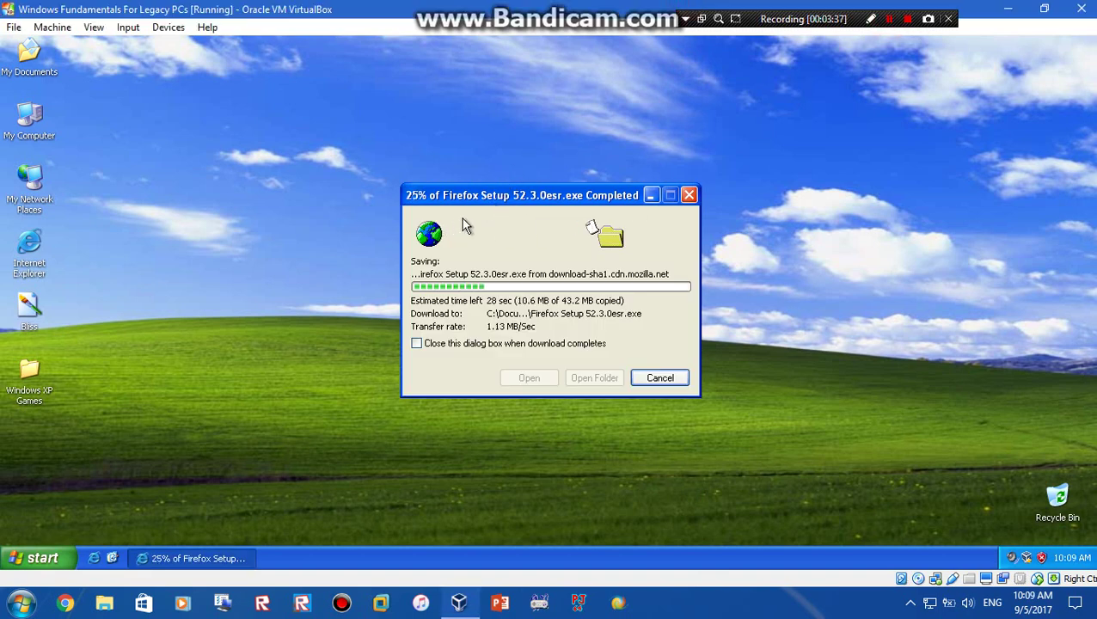
left_click(6, 570)
left_click(440, 260)
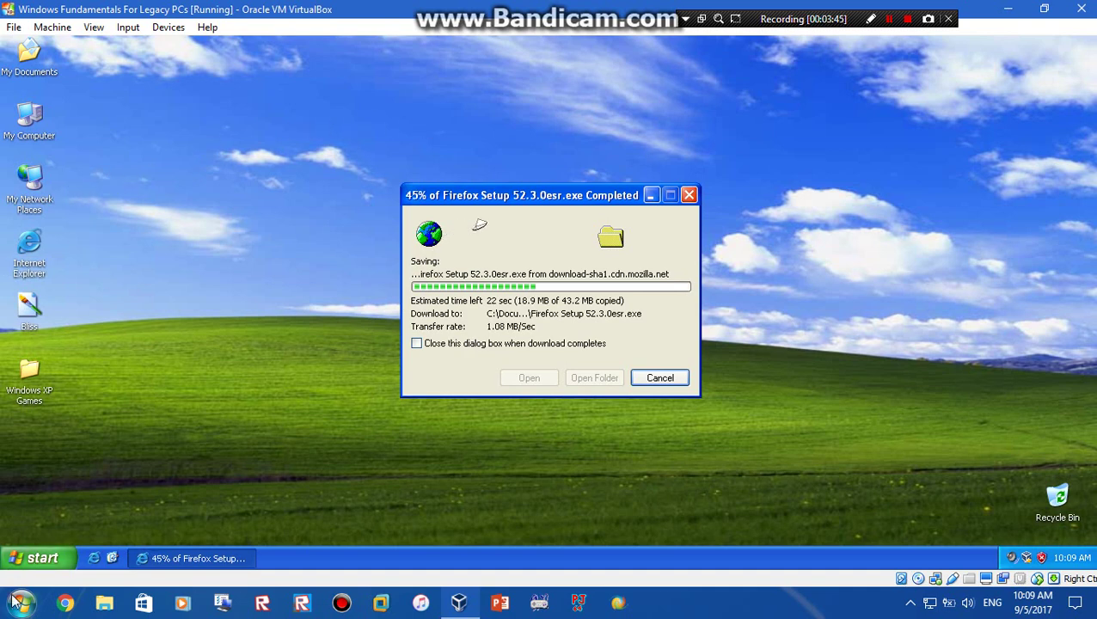
left_click(32, 559)
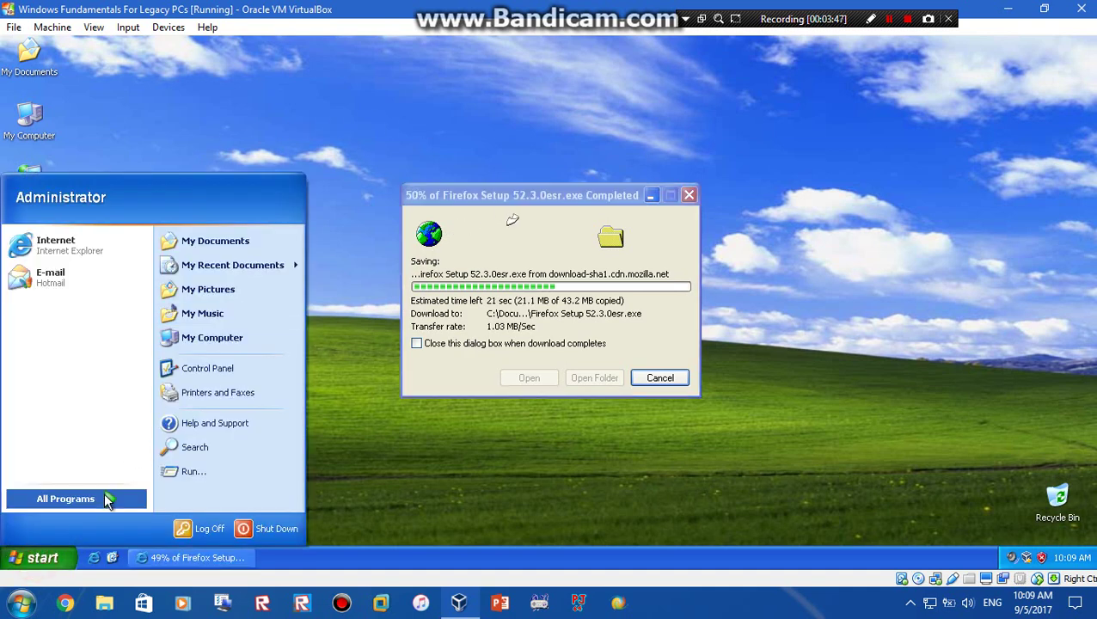
left_click(110, 499)
left_click(497, 189)
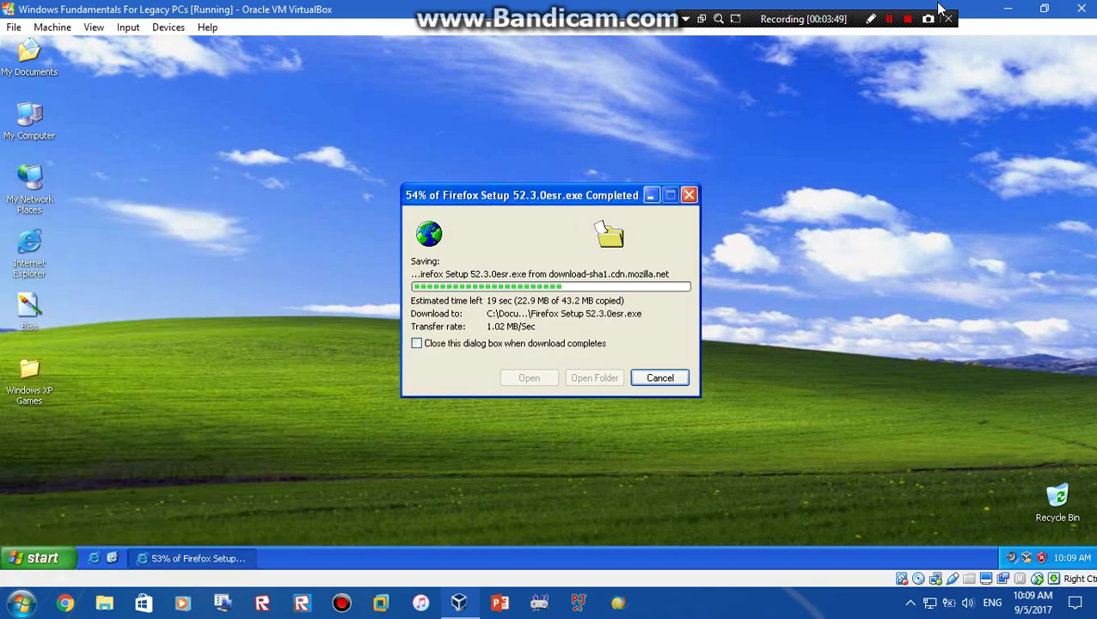
left_click(888, 19)
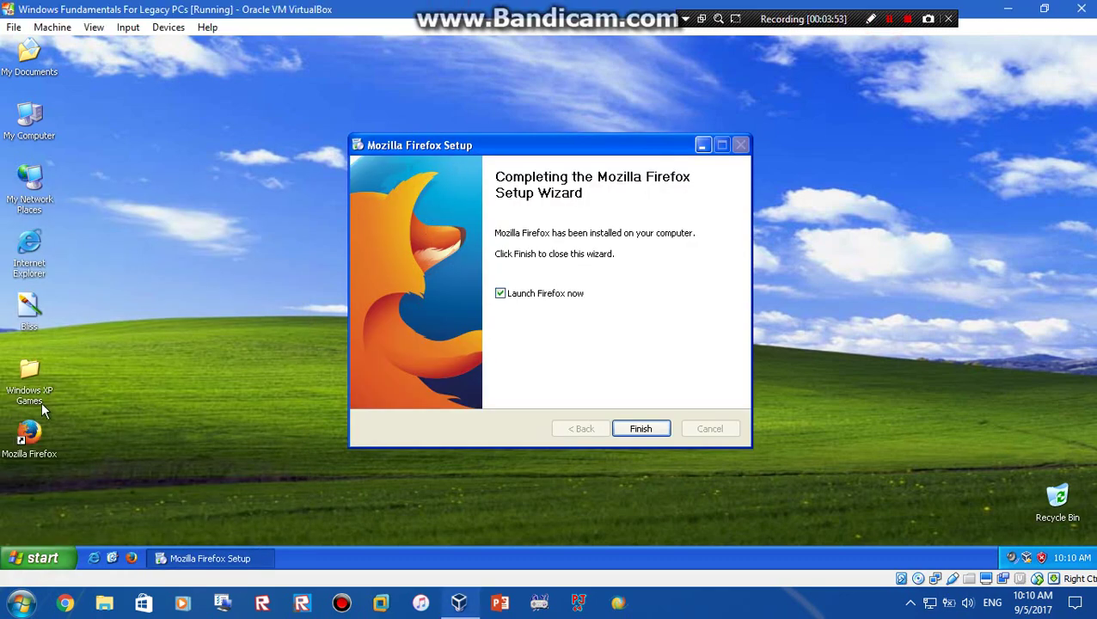
Step: Finish setup without launching Firefox, then open Firefox and choose Don't import anything
left_click(542, 294)
left_click(641, 427)
double_click(29, 430)
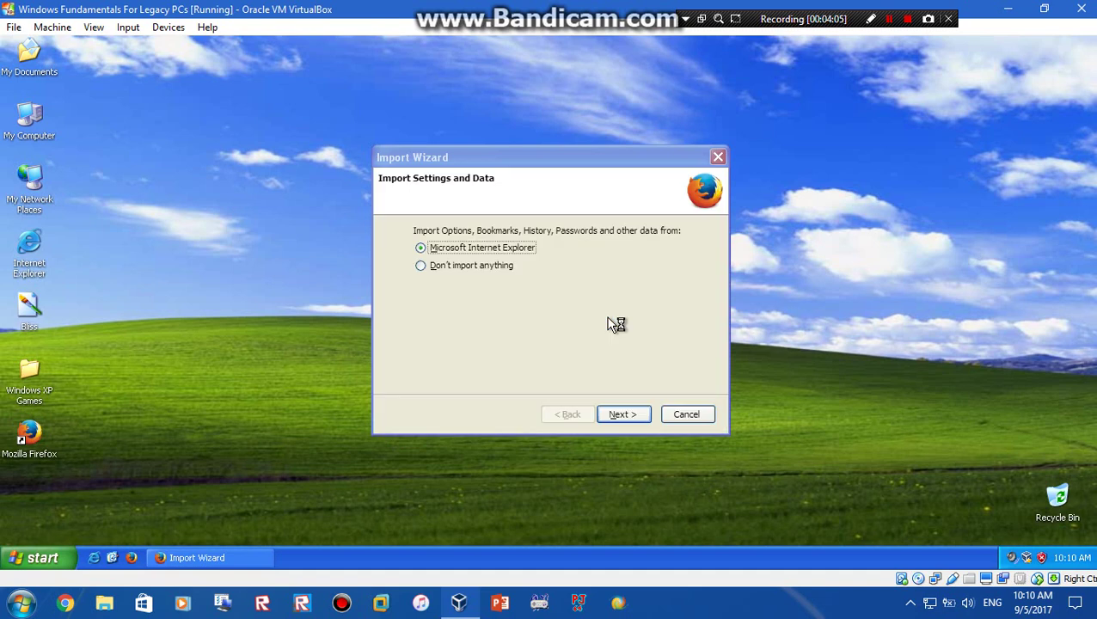
left_click(473, 266)
left_click(635, 416)
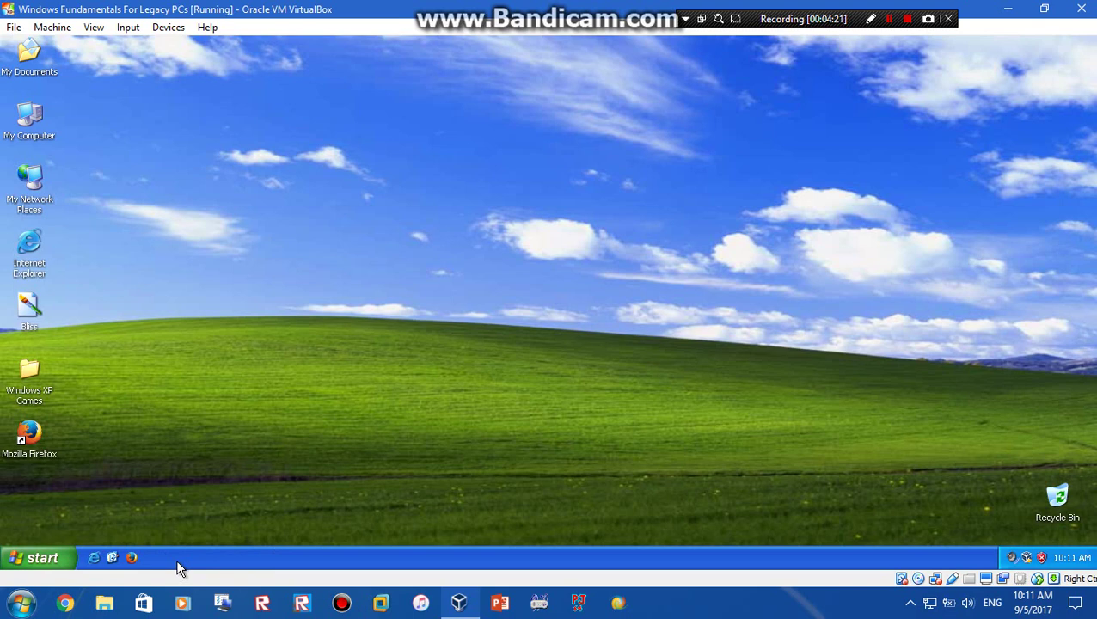
Step: Launch Firefox from Quick Launch in the XP guest and close the extra New Tab
left_click(21, 558)
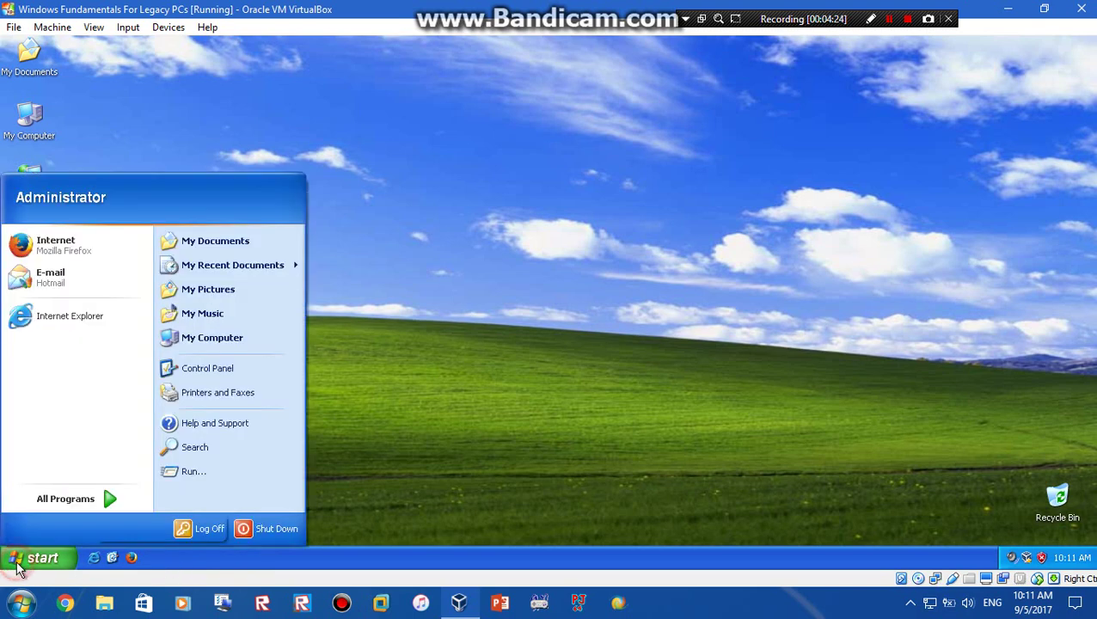
left_click(448, 425)
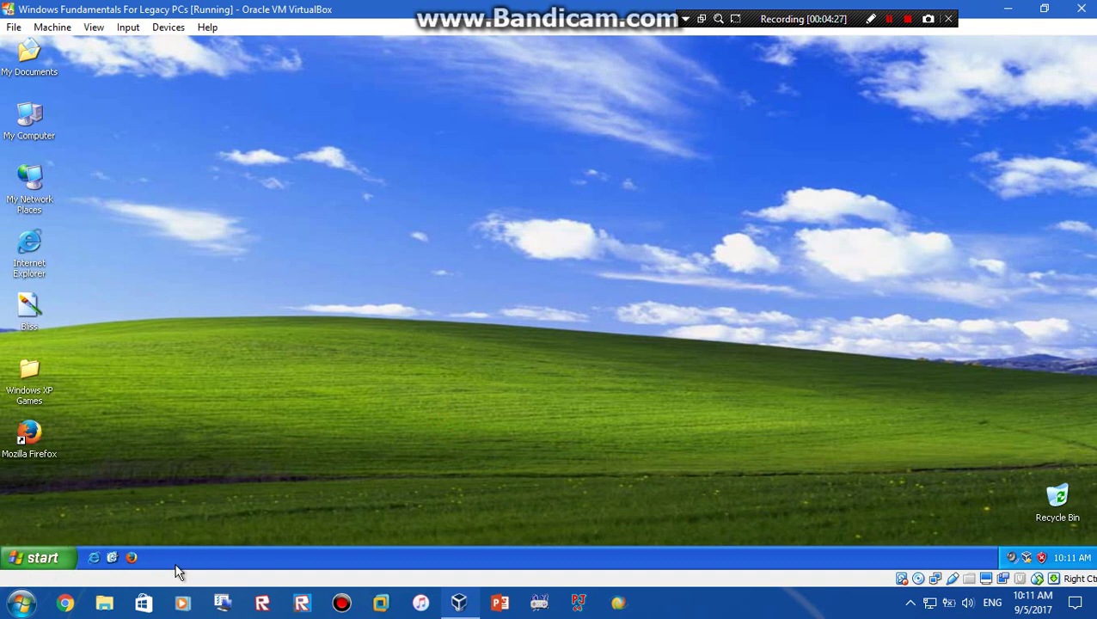
left_click(130, 557)
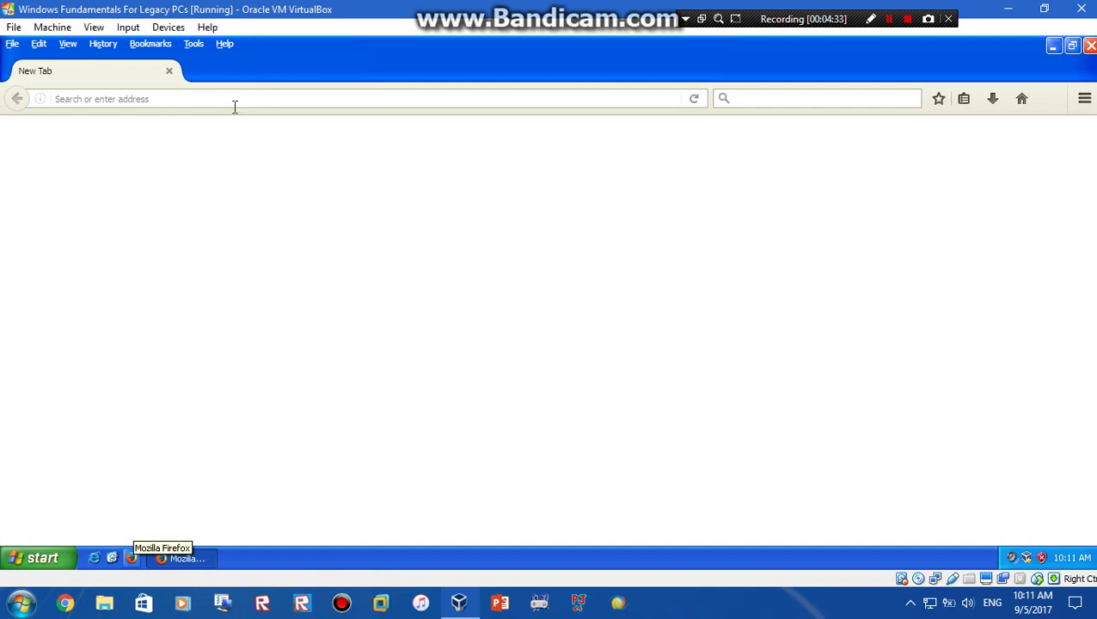
left_click(170, 72)
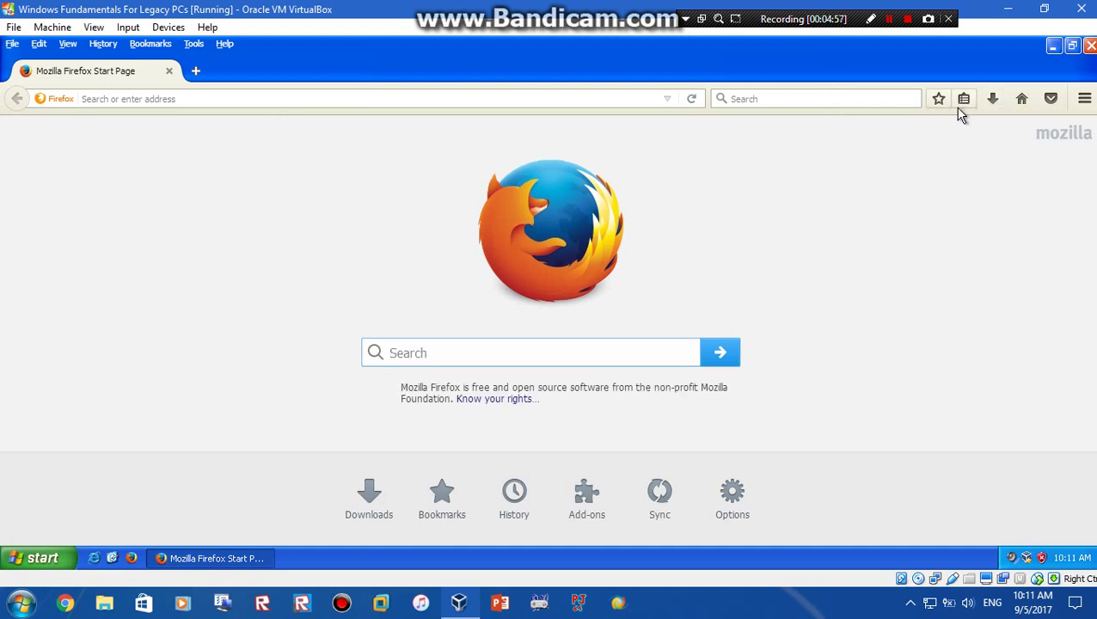
Step: Run the ccsetup533 installer from the guest's Downloads folder
left_click(885, 23)
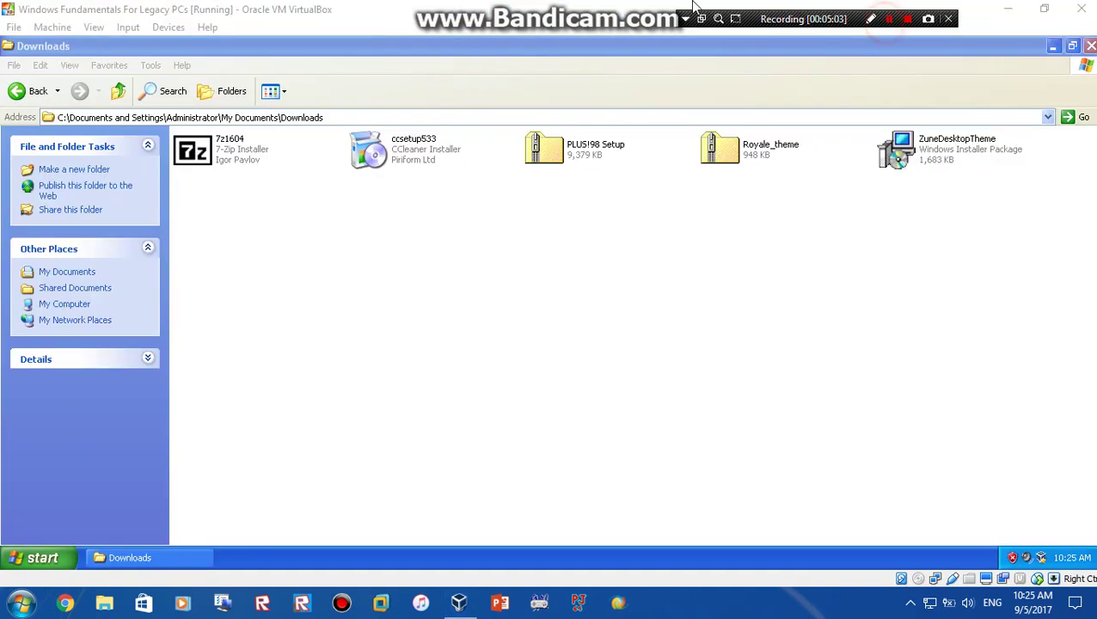
left_click(658, 207)
left_click_drag(198, 247, 524, 296)
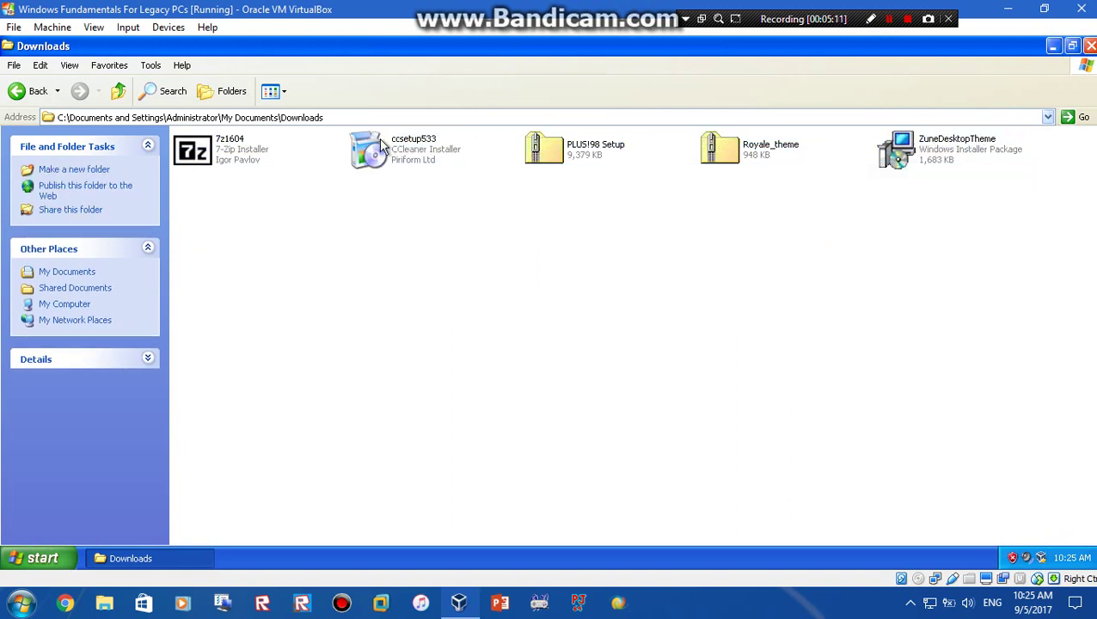
double_click(421, 150)
Step: Install CCleaner v5.33 without release notes and launch it, hitting the KERNEL32.dll Entry Point error
left_click(520, 280)
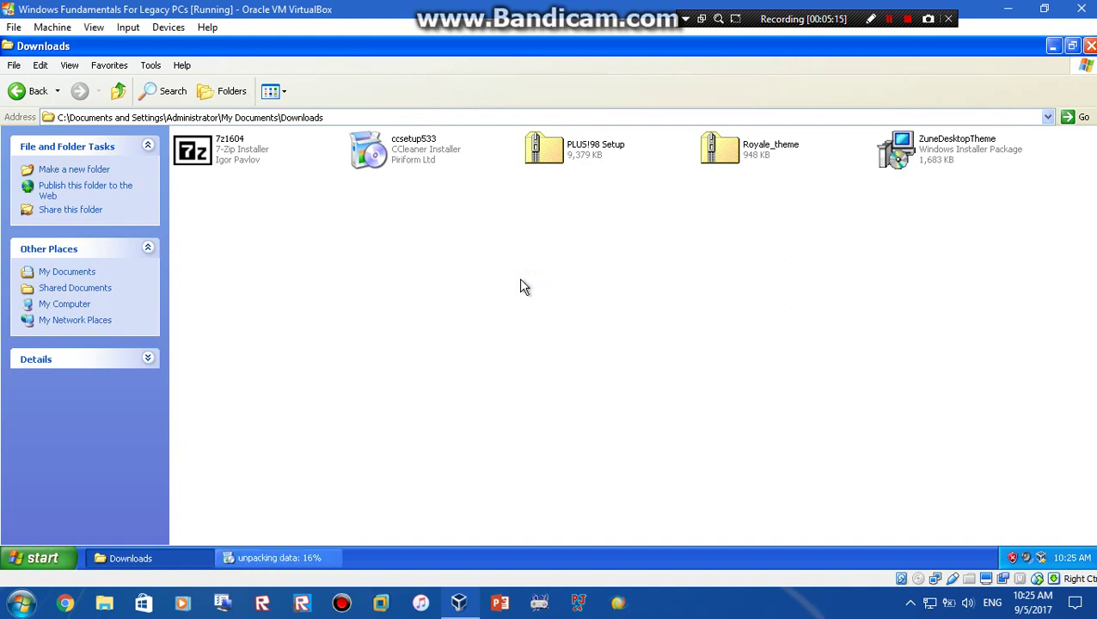
left_click(275, 560)
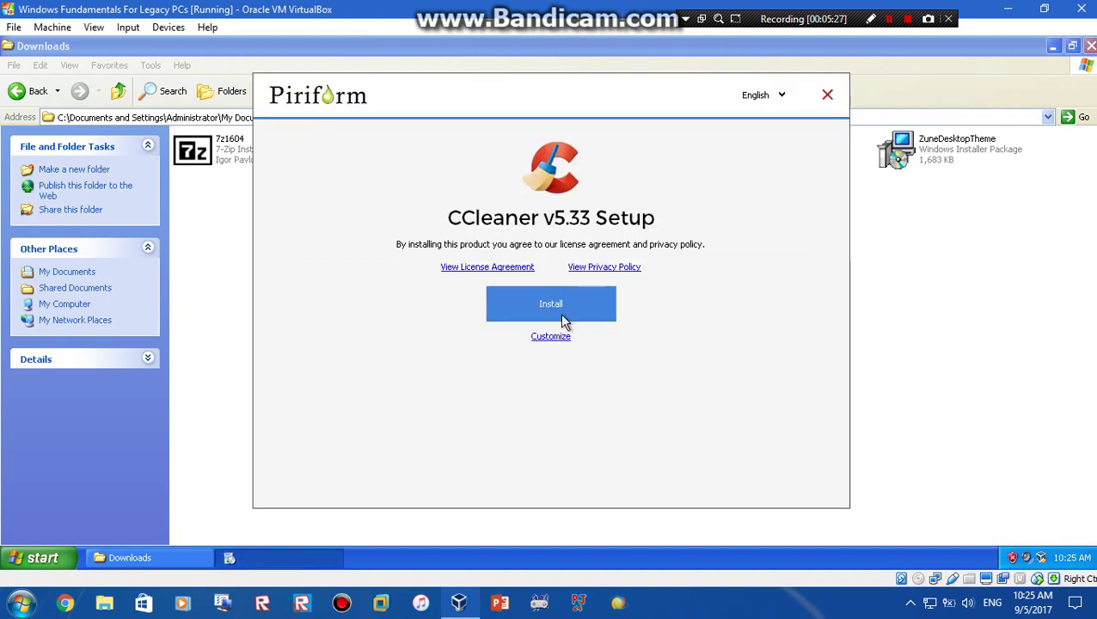
left_click(564, 309)
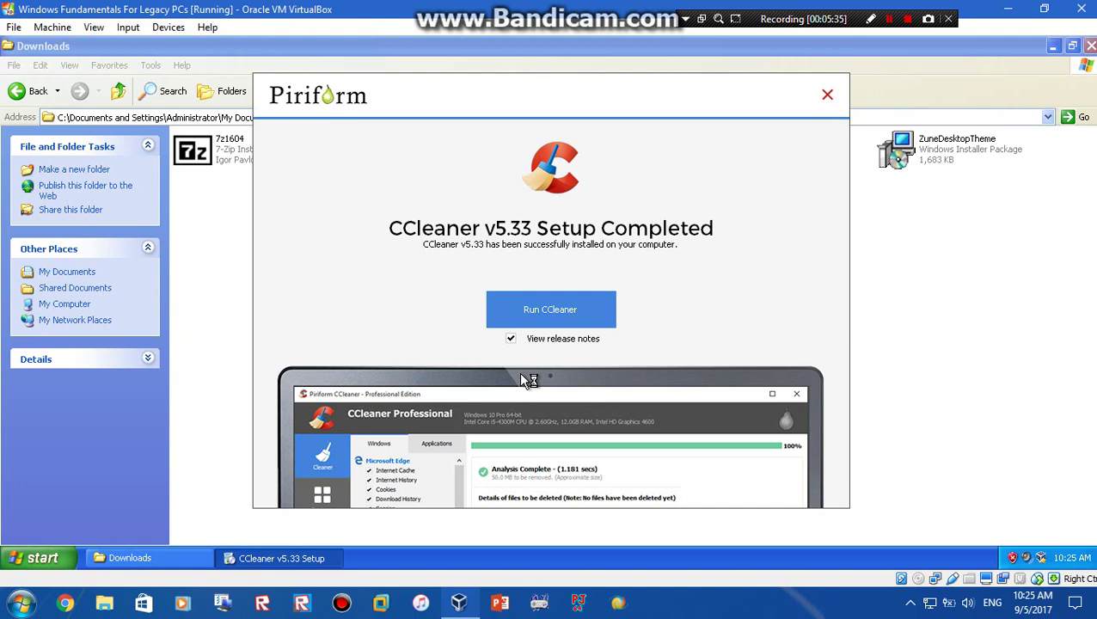
left_click(515, 339)
left_click(545, 312)
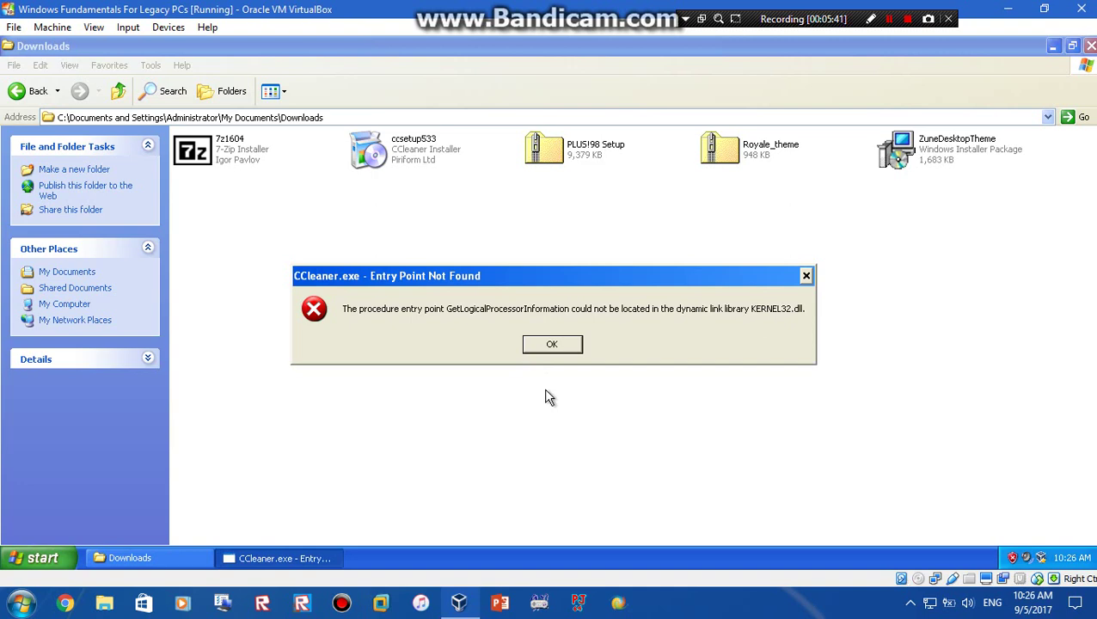
Step: Dismiss the Entry Point error and try launching CCleaner from its desktop shortcut
left_click(552, 344)
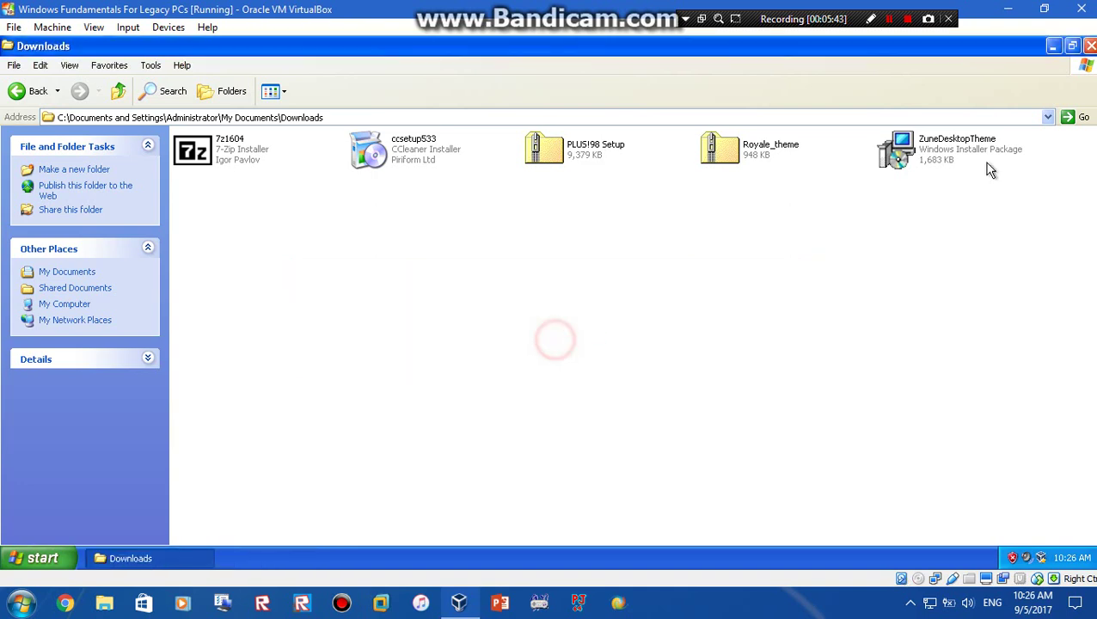
left_click(1052, 47)
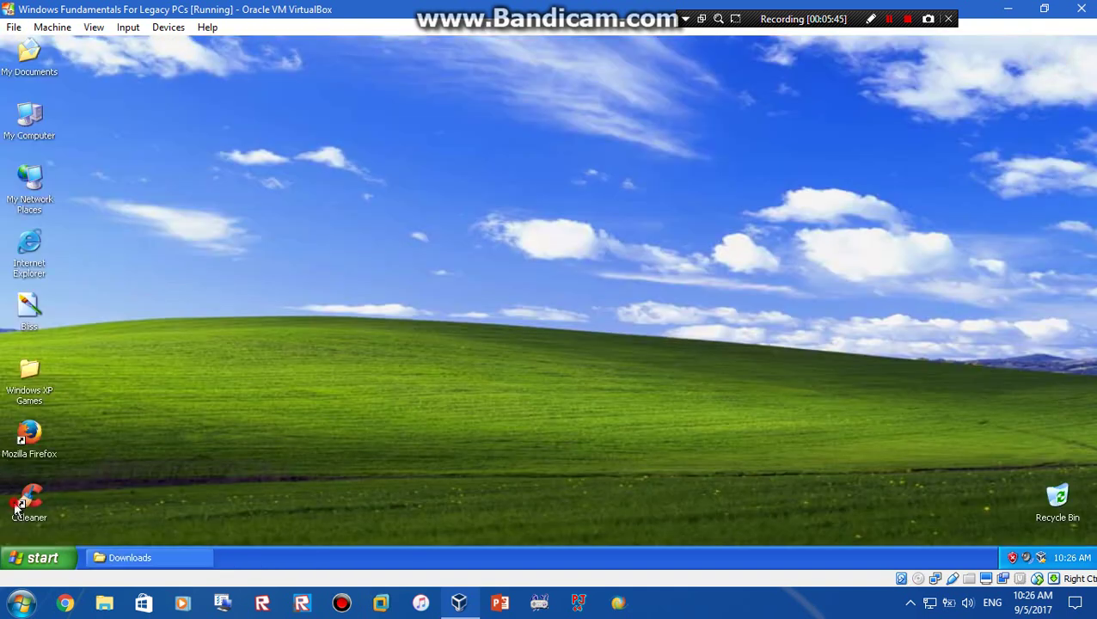
left_click(22, 507)
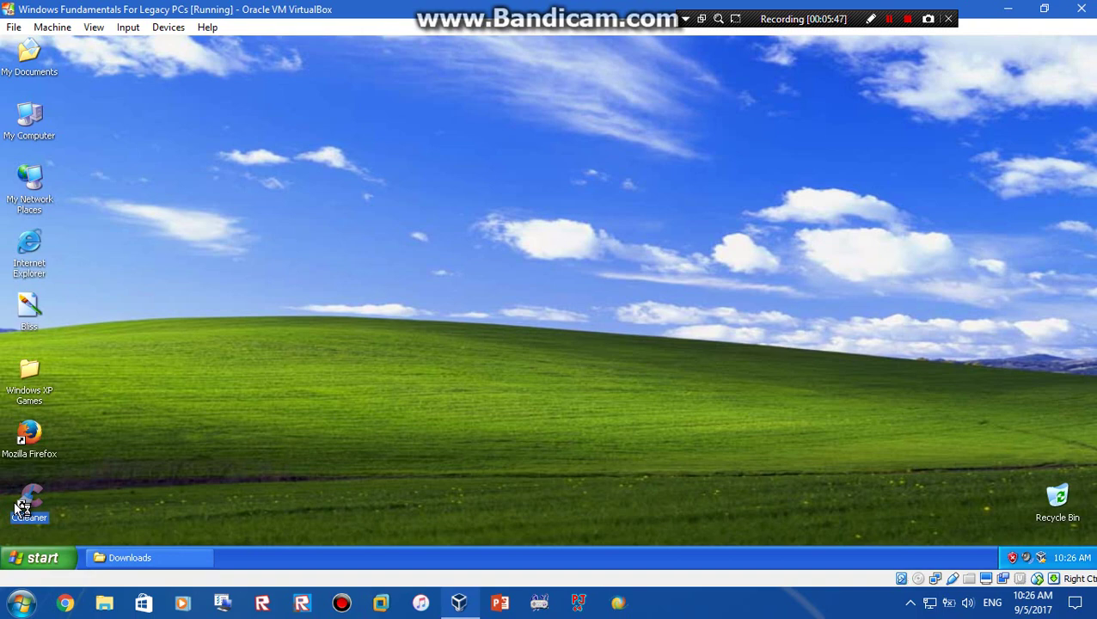
double_click(22, 507)
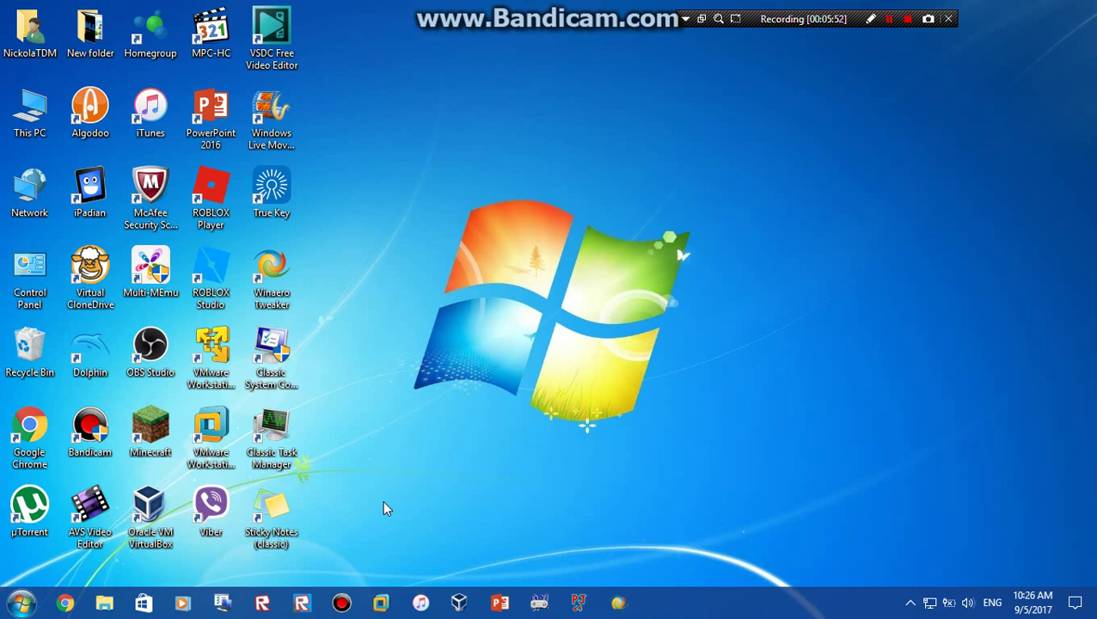
Step: Close the VirtualBox Manager on the host and bring the Windows Fundamentals VM back up
left_click(28, 590)
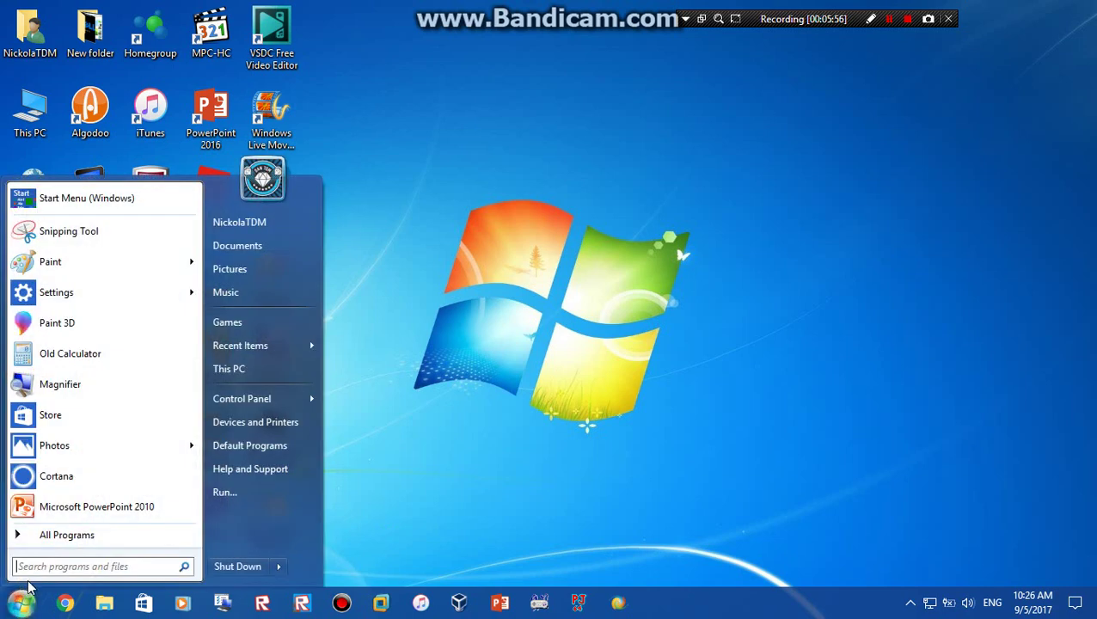
left_click(769, 458)
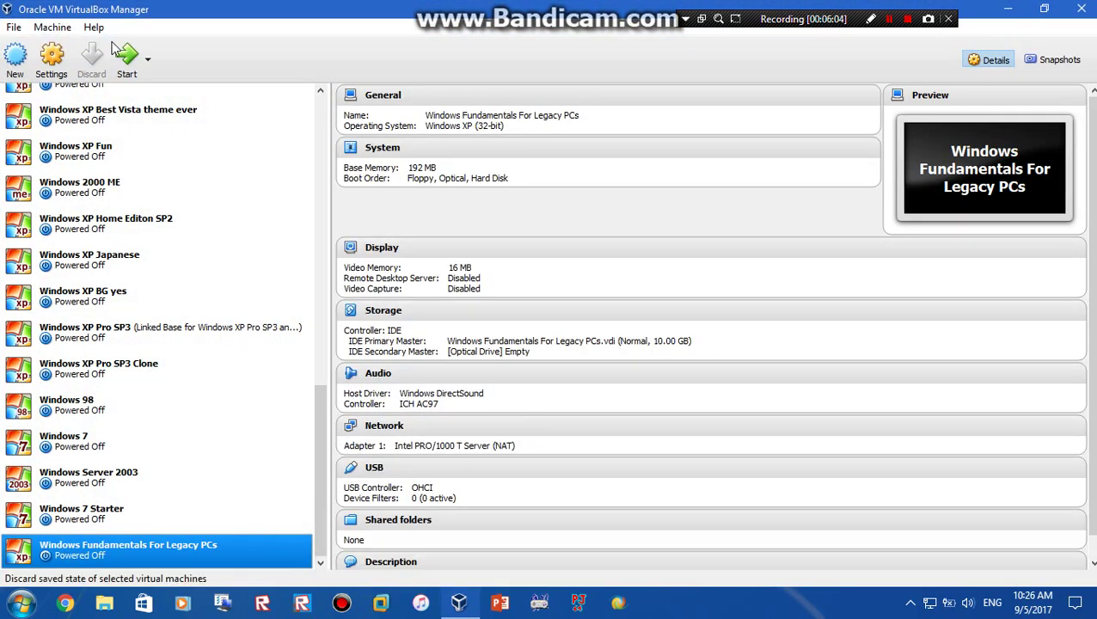
left_click(1080, 10)
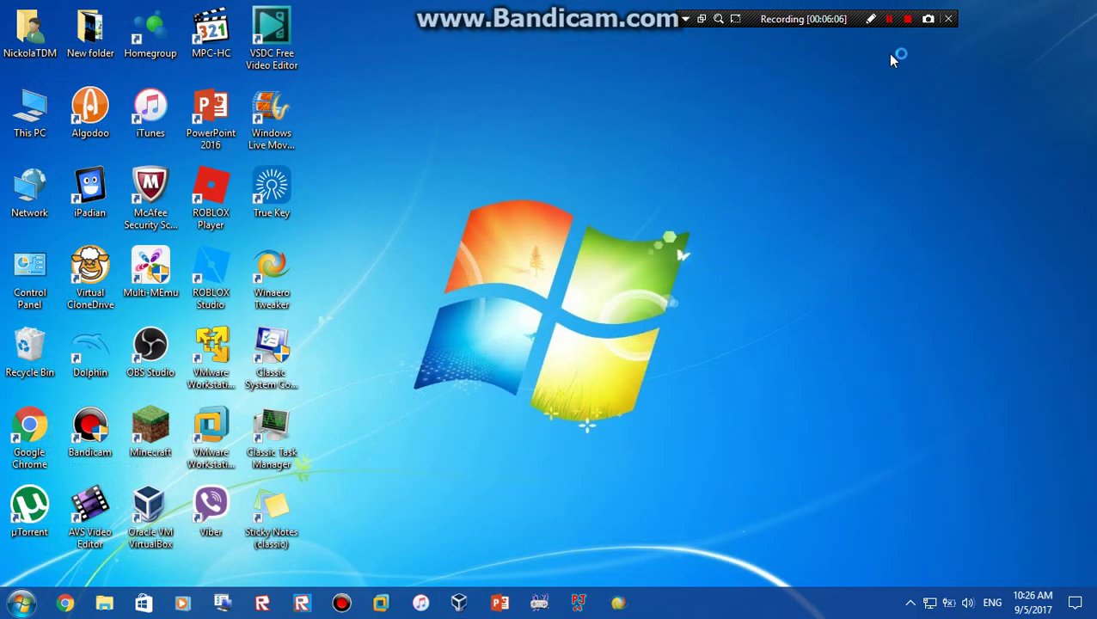
left_click(888, 19)
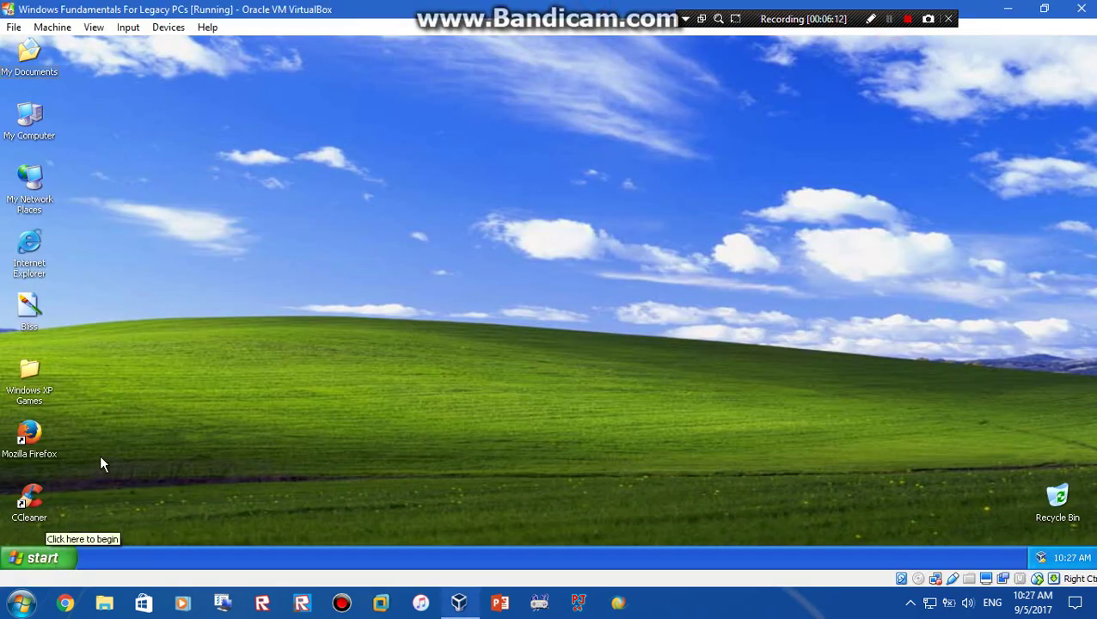
Step: Open the Downloads folder under My Documents in the guest and maximize it
left_click(47, 558)
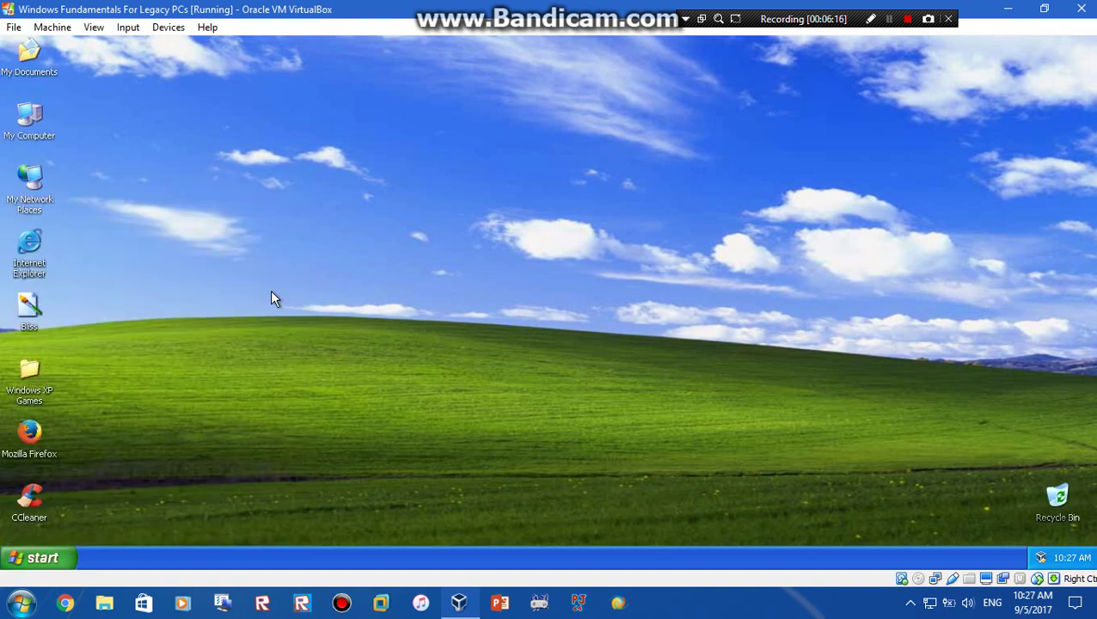
left_click(42, 554)
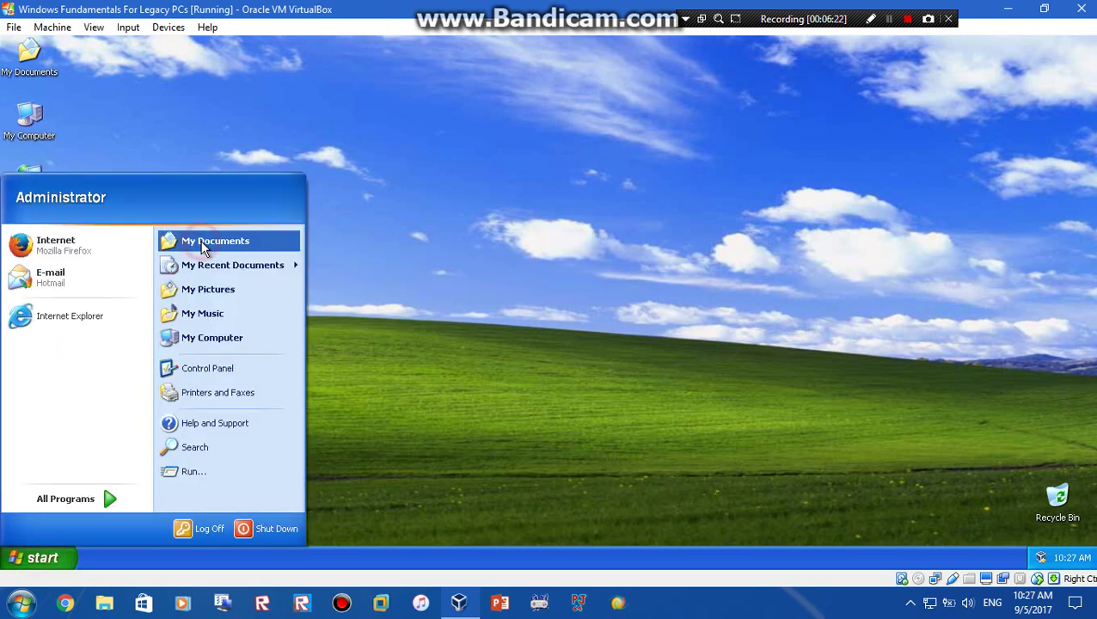
left_click(457, 305)
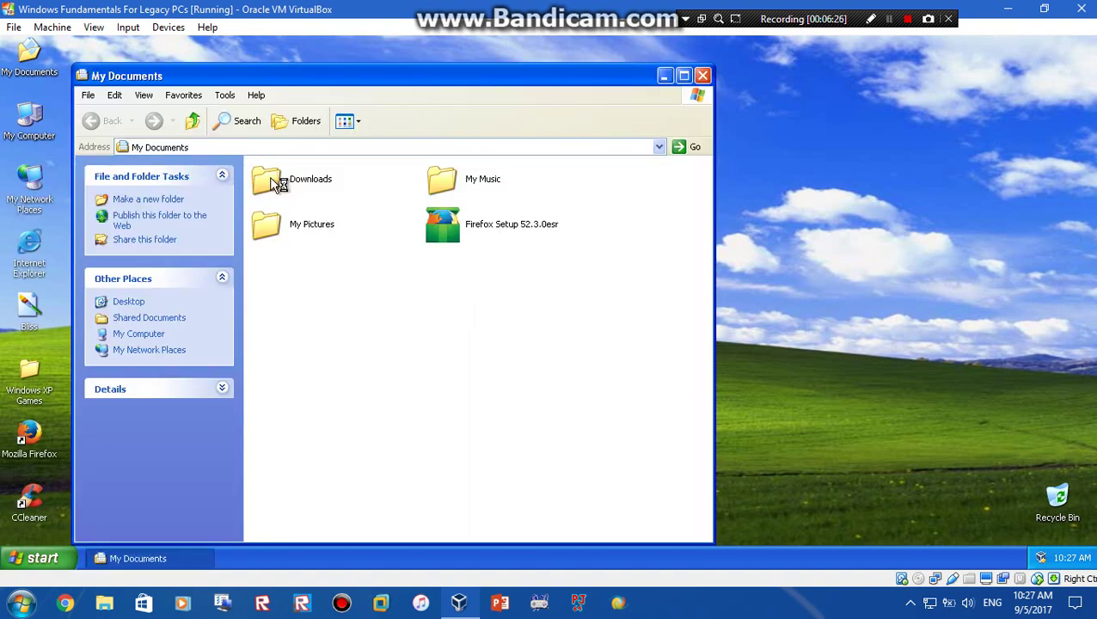
double_click(272, 186)
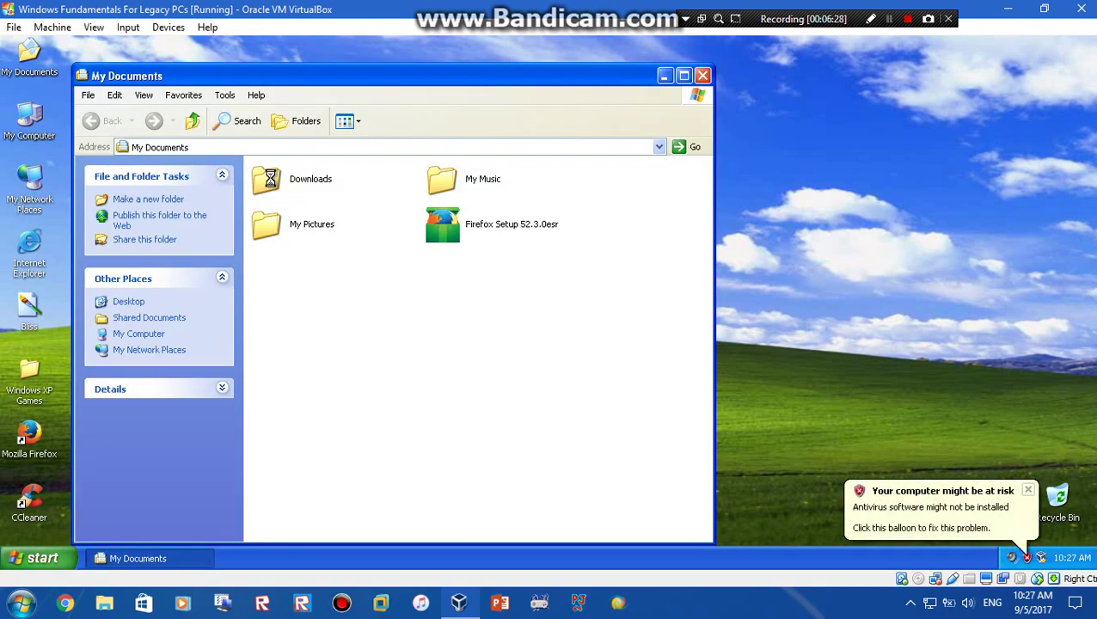
left_click(1028, 489)
left_click(684, 76)
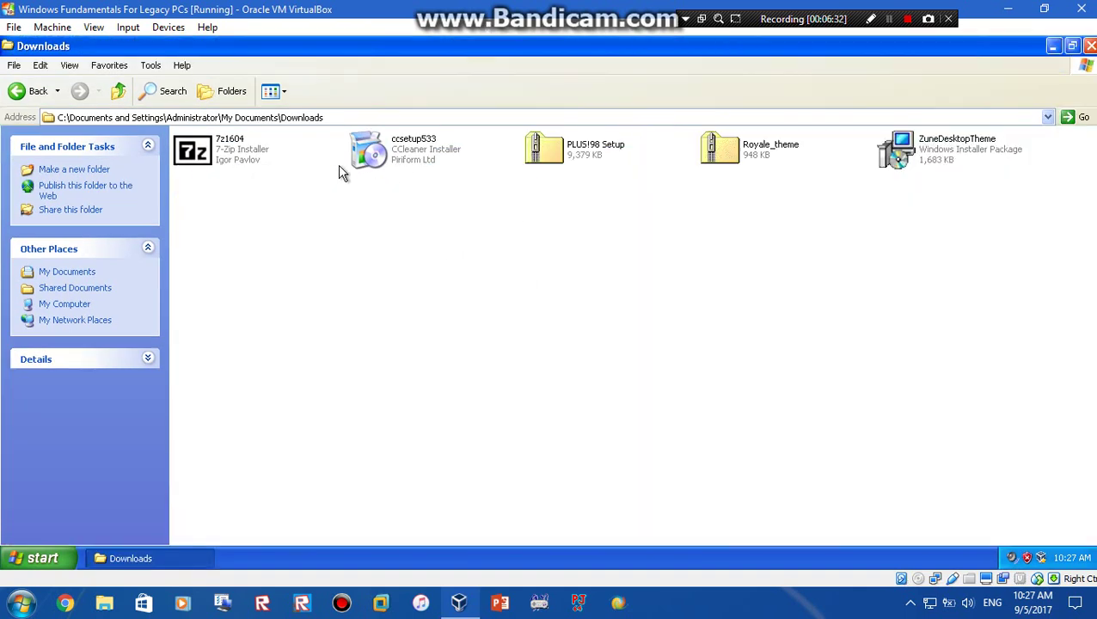
Step: Install 7-Zip 16.04 from the 7z1604 installer and close its setup
double_click(225, 149)
left_click(599, 315)
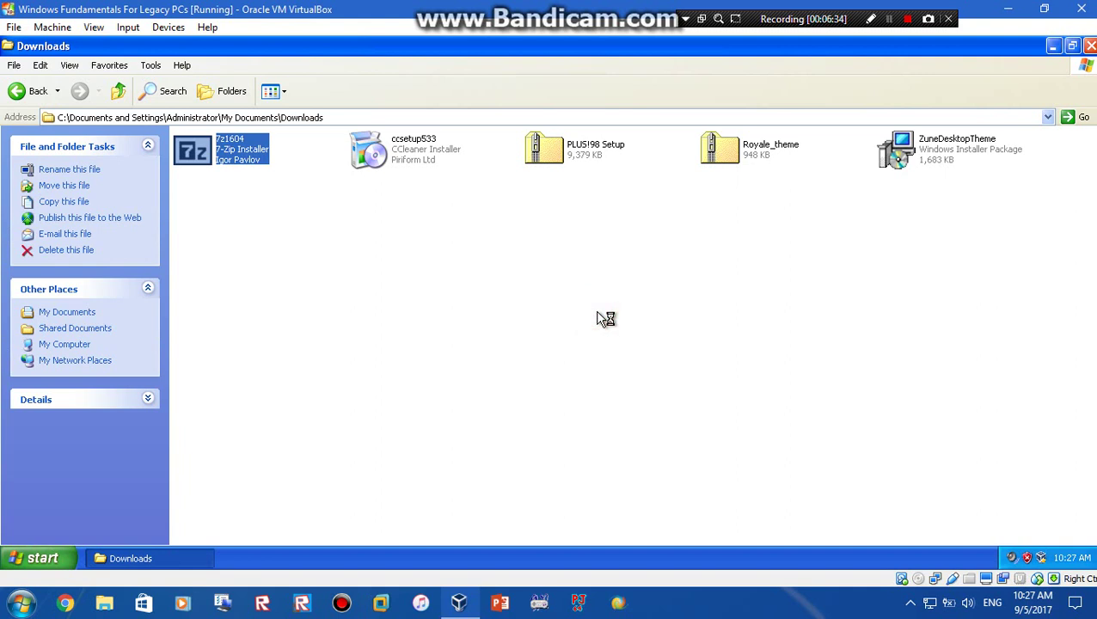
left_click(545, 352)
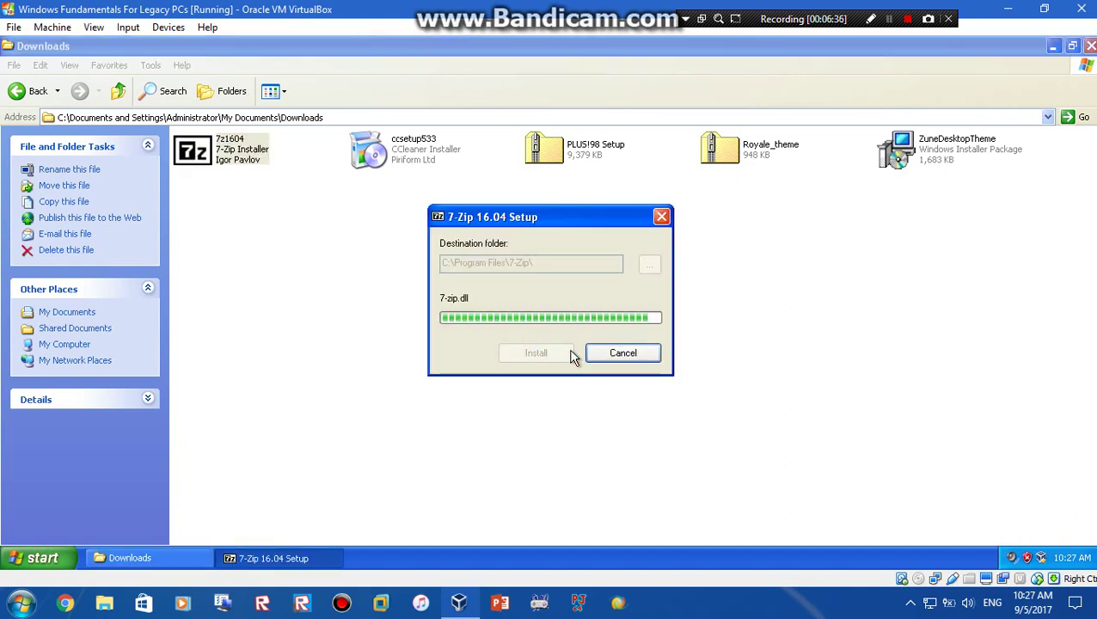
left_click(559, 354)
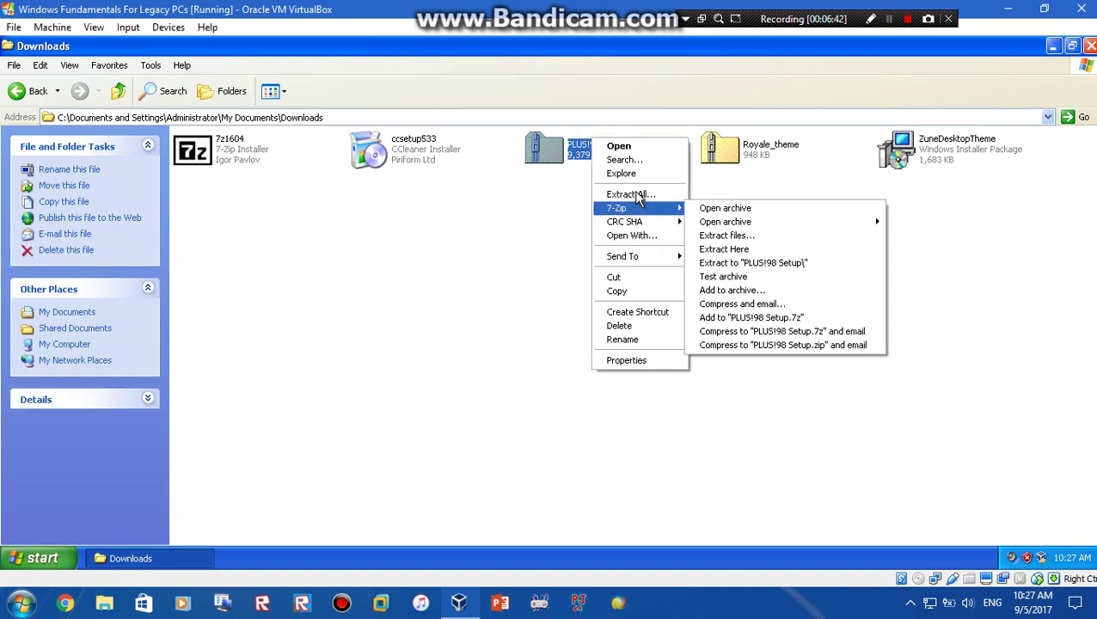
Step: Extract the PLUS!98 Setup archive without showing the extracted files
left_click(632, 194)
left_click(309, 395)
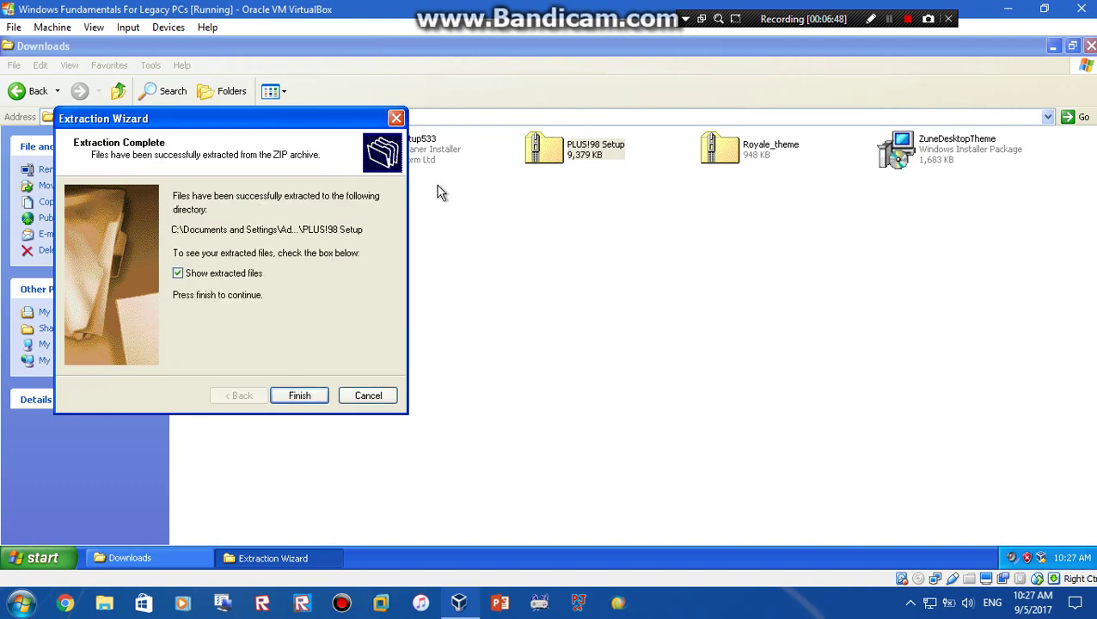
left_click(197, 274)
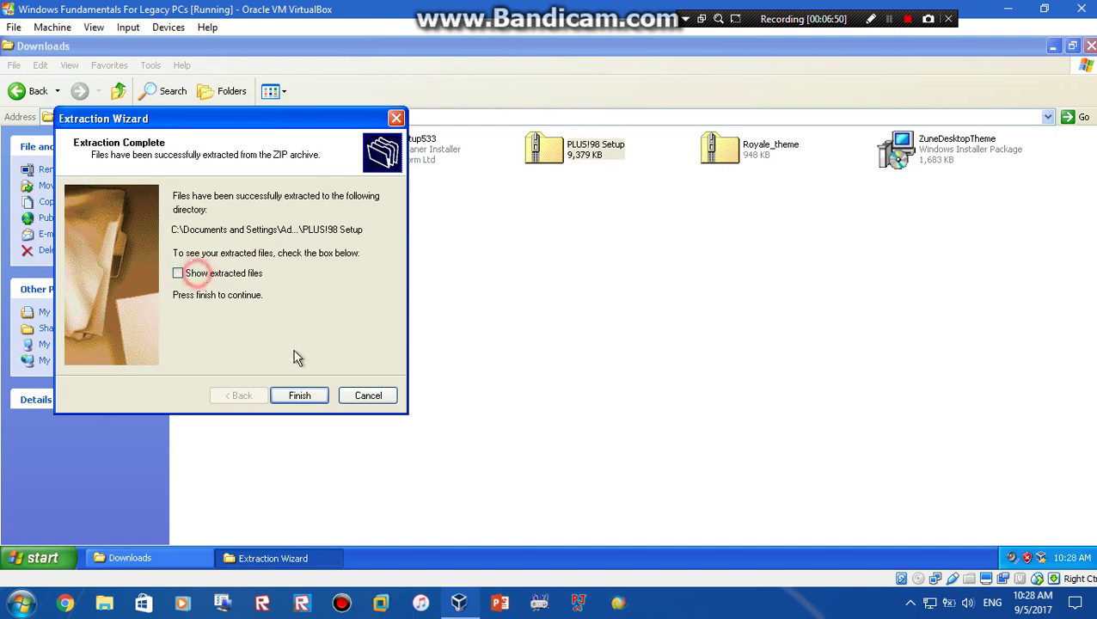
left_click(299, 395)
Step: Extract the Royale_theme archive into its own folder
right_click(732, 152)
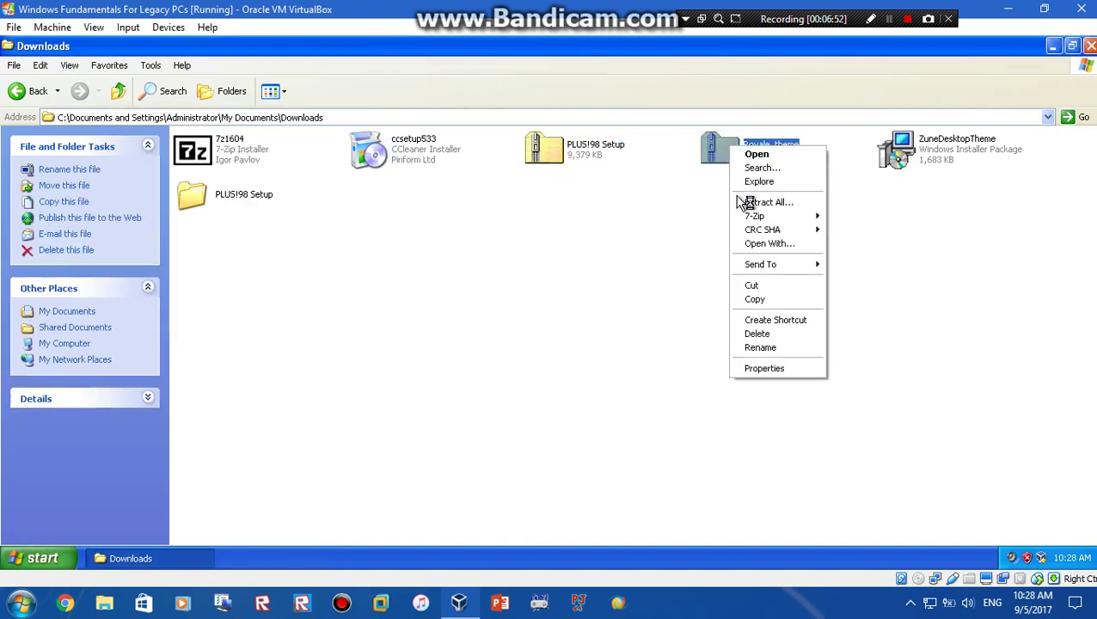
left_click(750, 202)
left_click(334, 426)
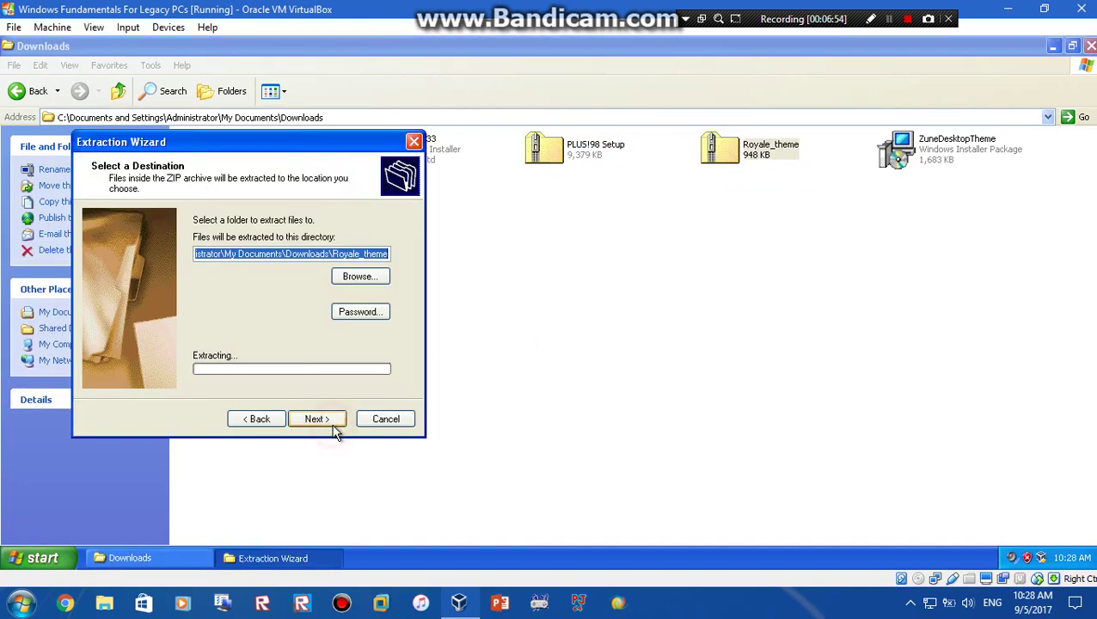
left_click(334, 428)
left_click(317, 418)
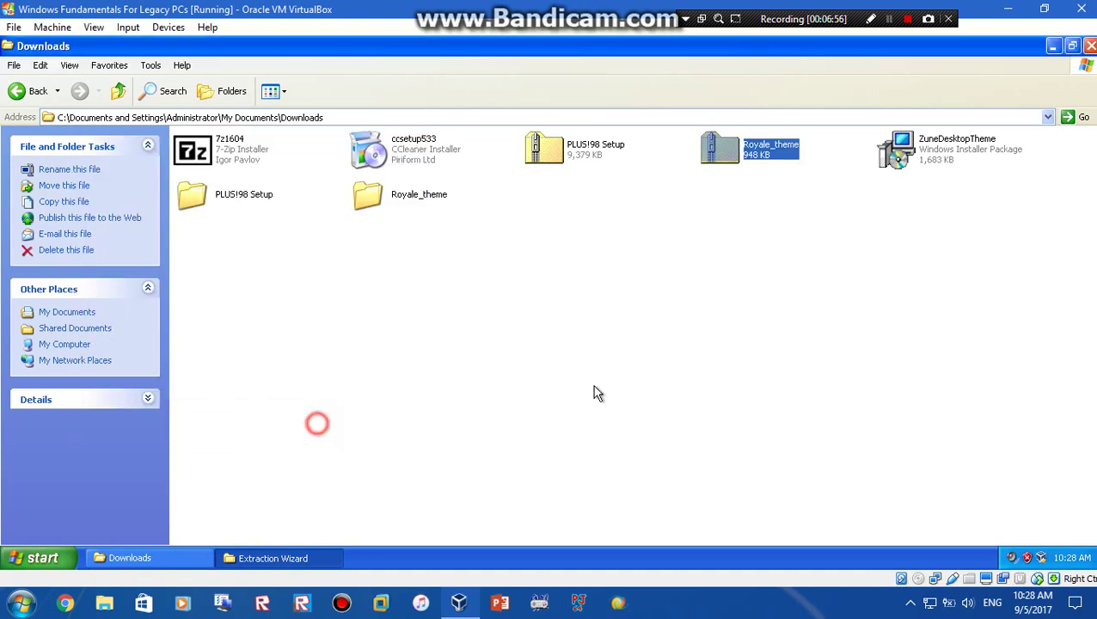
left_click(624, 375)
Step: Open the extracted PLUS!98 Setup folder and launch its installer
double_click(226, 196)
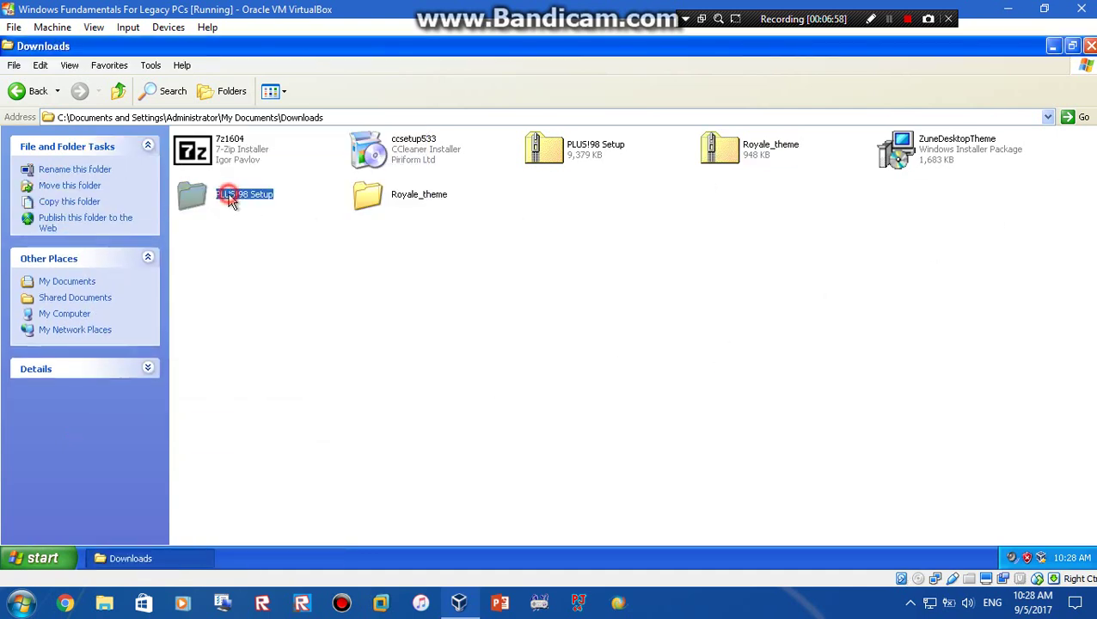
left_click(215, 166)
double_click(214, 166)
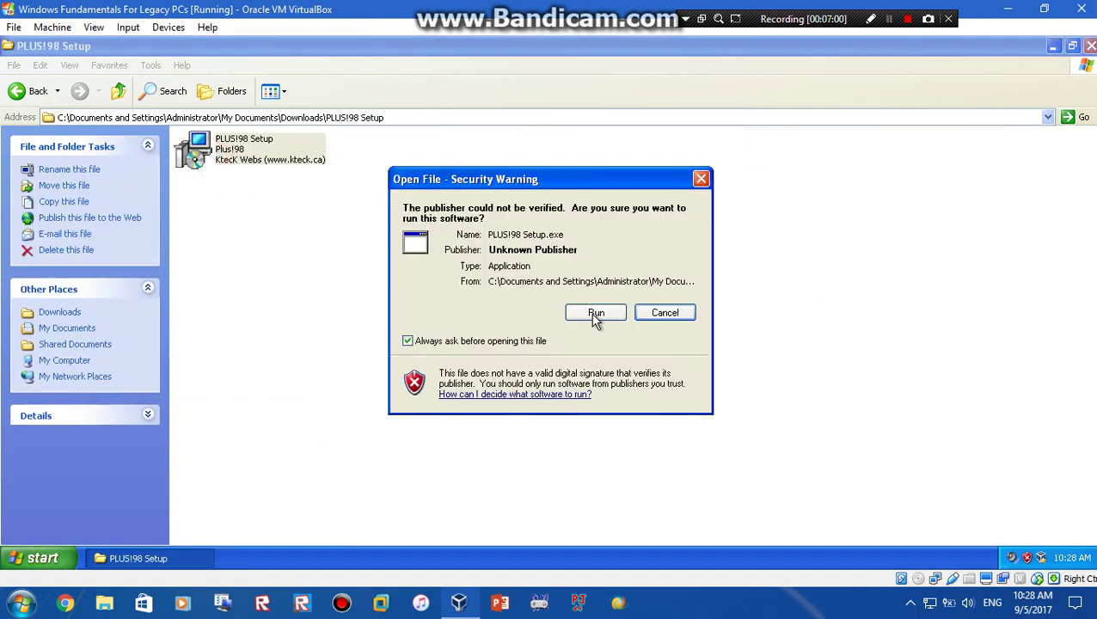
left_click(598, 314)
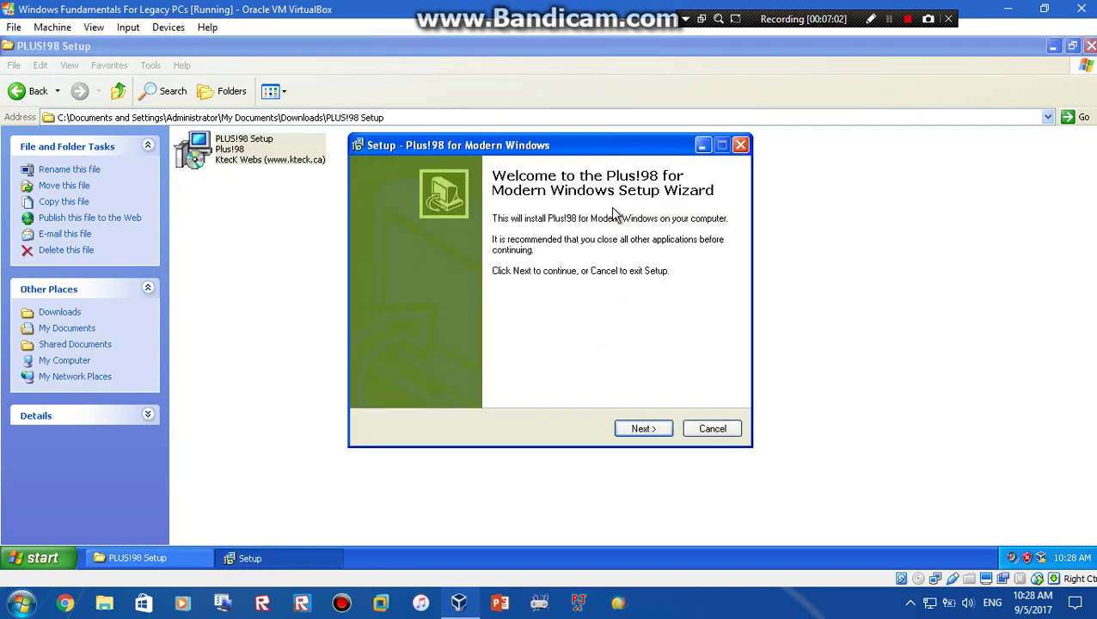
Step: Choose the Windows XP / Server 2003 component and start the Plus!98 installation
left_click(625, 430)
left_click(421, 285)
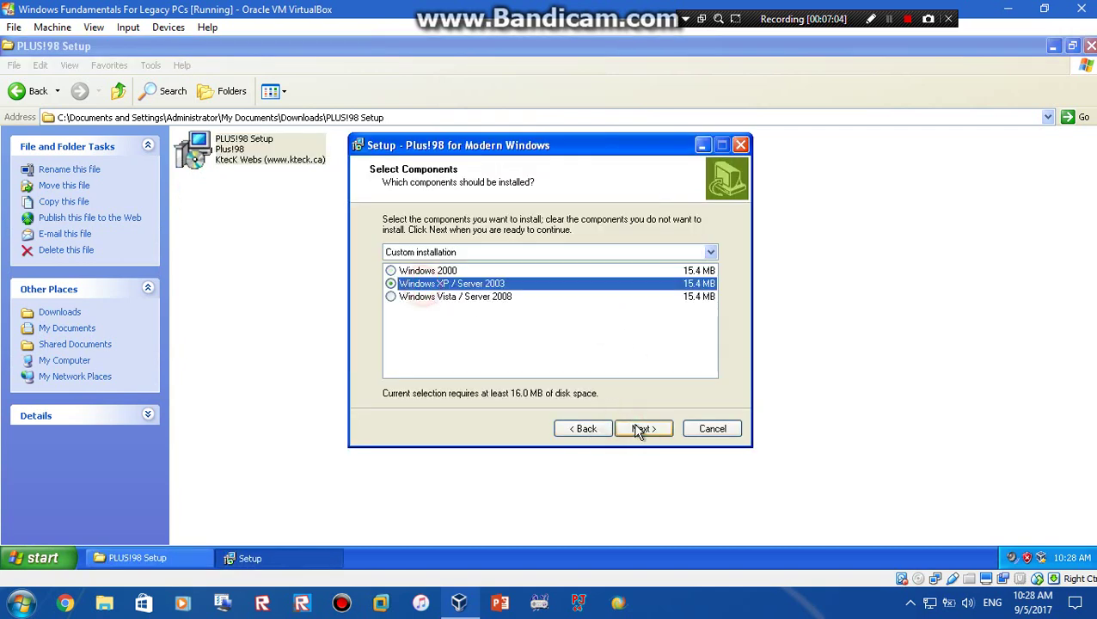
left_click(641, 429)
left_click(603, 427)
left_click(641, 427)
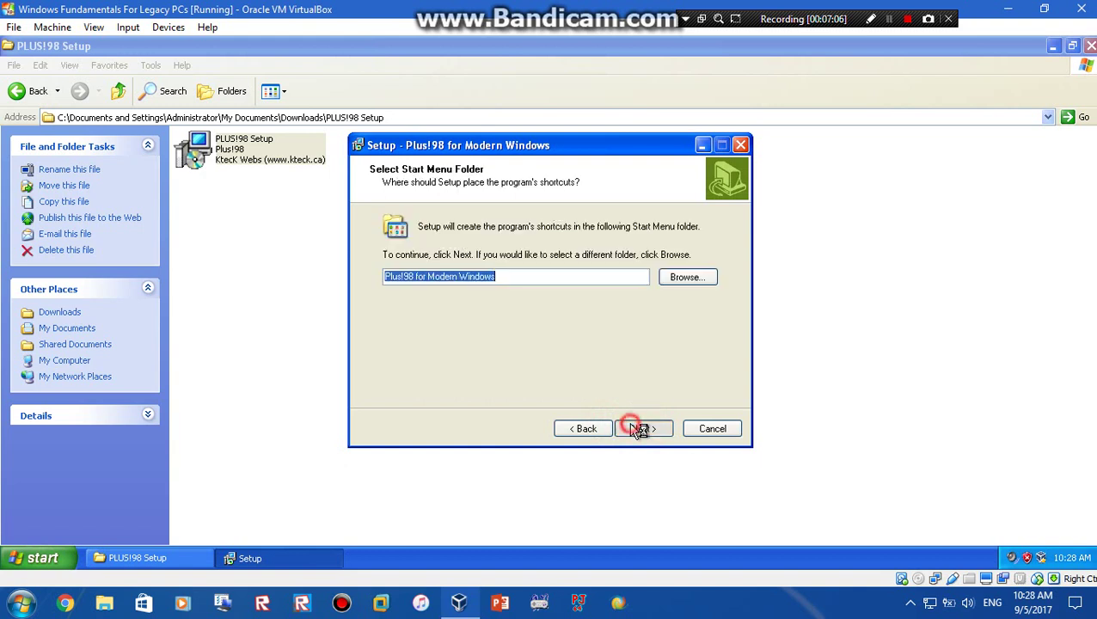
left_click(645, 428)
left_click(646, 428)
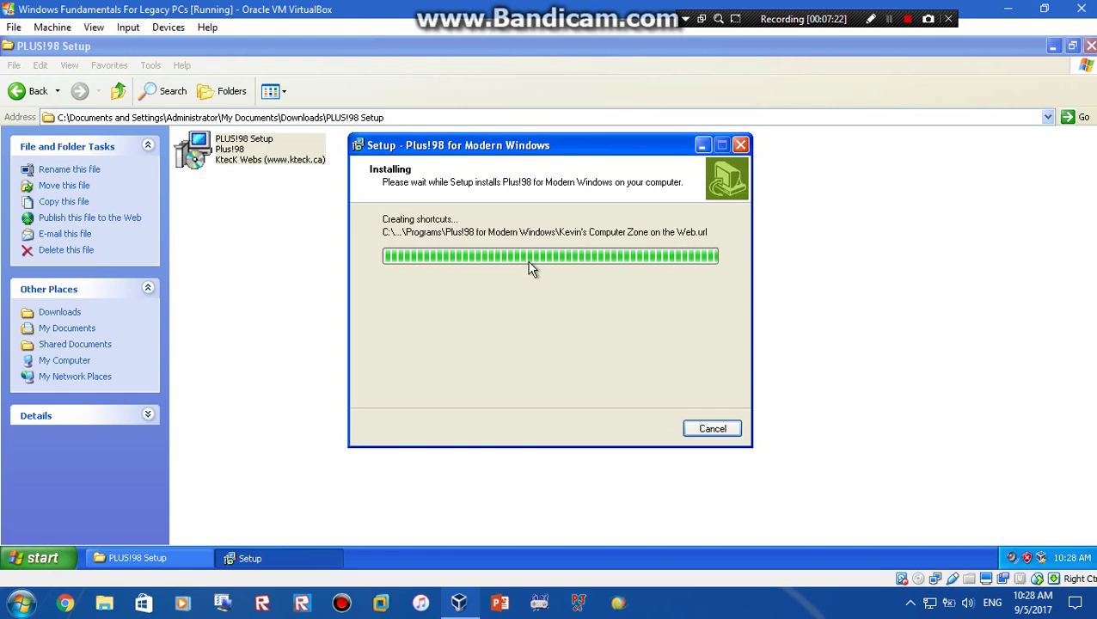
Step: Finish setup without launching Desktop Themes and minimize the PLUS!98 Setup folder
left_click(539, 289)
left_click(620, 427)
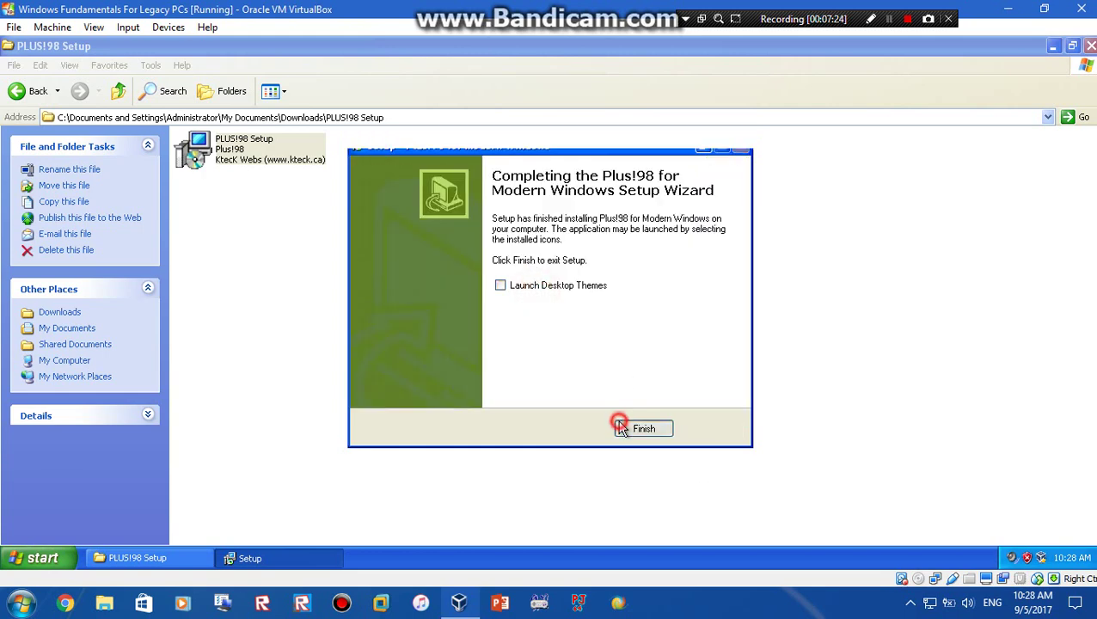
left_click(1053, 47)
Step: Preview the More Windows (high color) theme, cancel Display Properties, and restore the PLUS!98 Setup folder
right_click(835, 220)
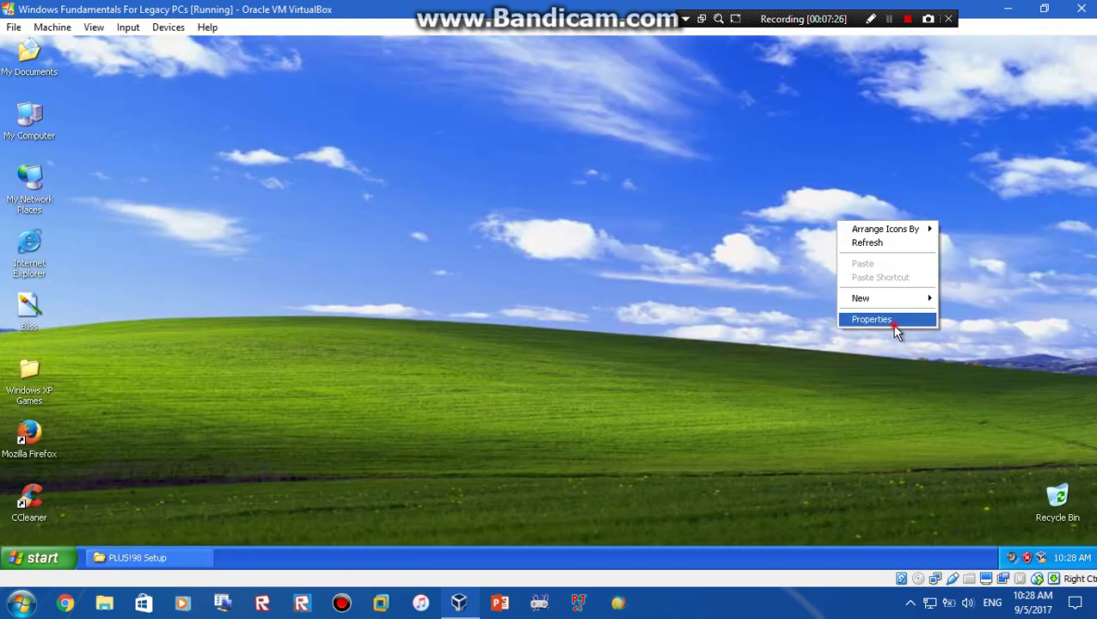
left_click(896, 323)
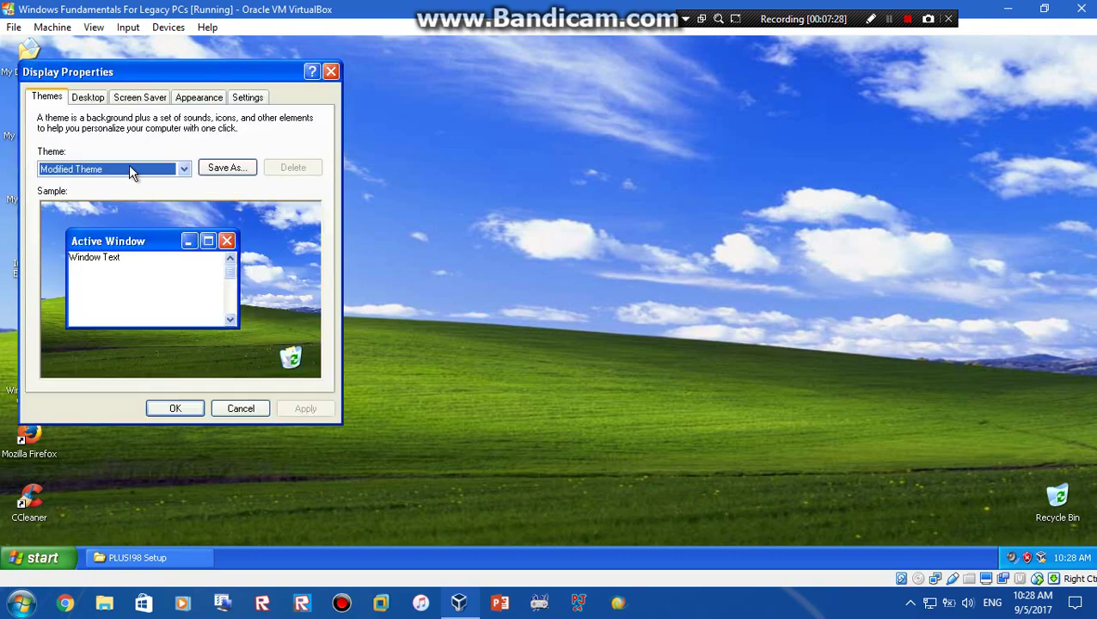
left_click(128, 168)
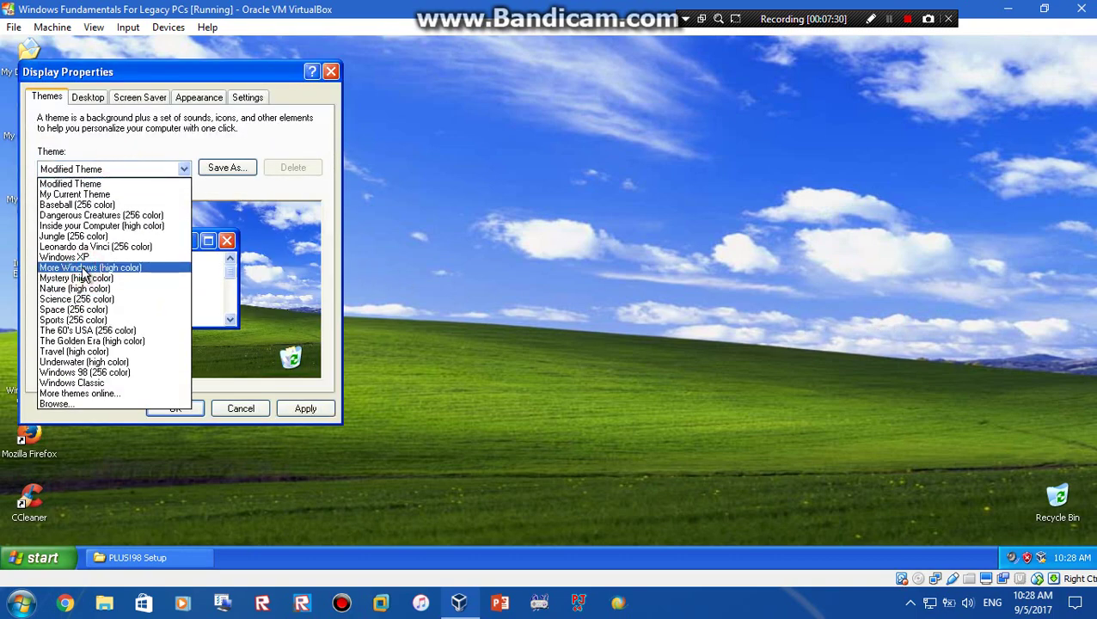
left_click(79, 268)
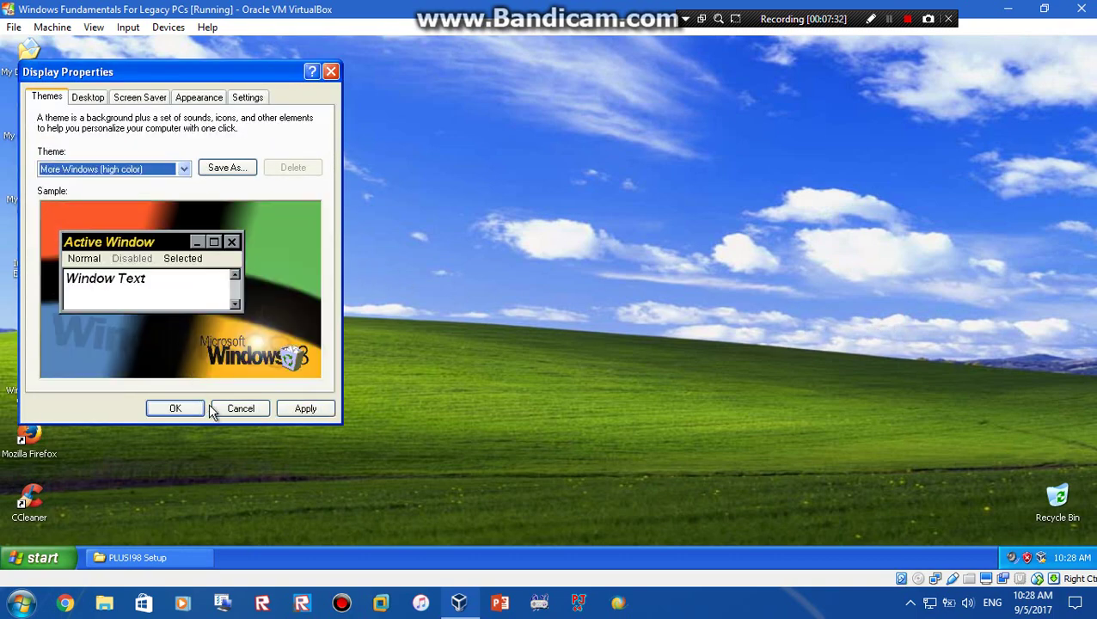
left_click(241, 409)
left_click(152, 558)
left_click(446, 289)
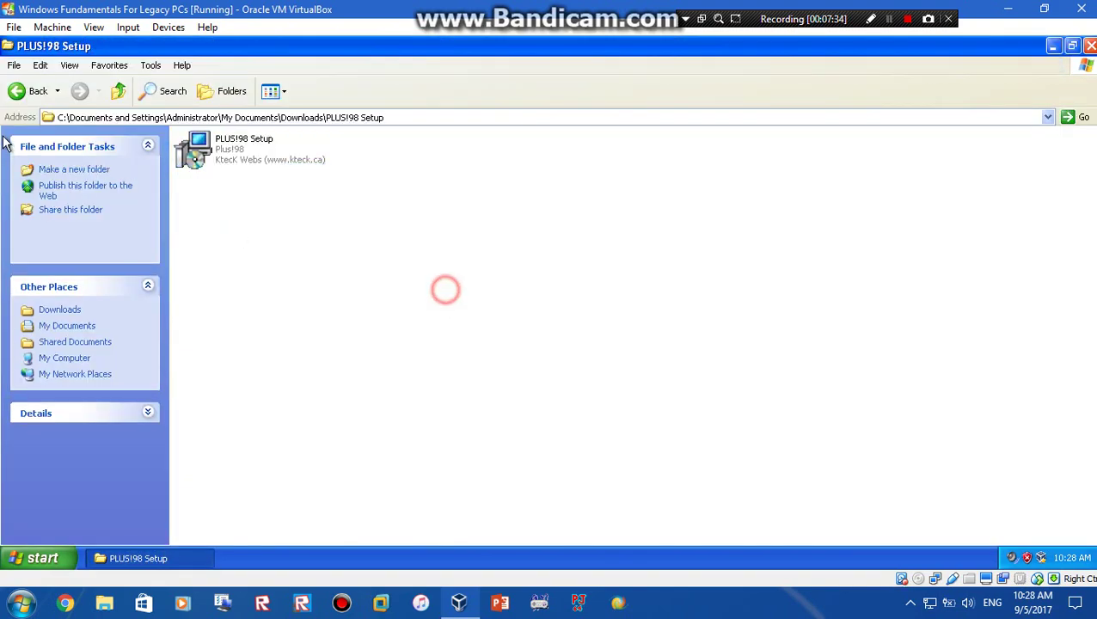
Step: Run the Royale Theme for Win XP installer from Downloads\Royale_theme and finish its wizard
left_click(17, 91)
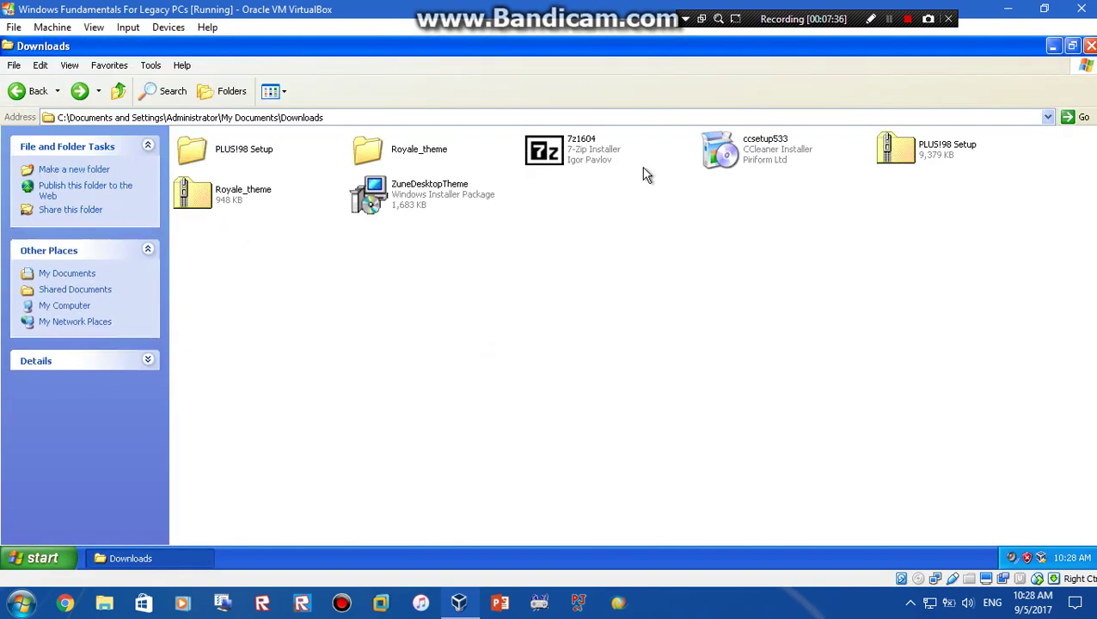
double_click(438, 159)
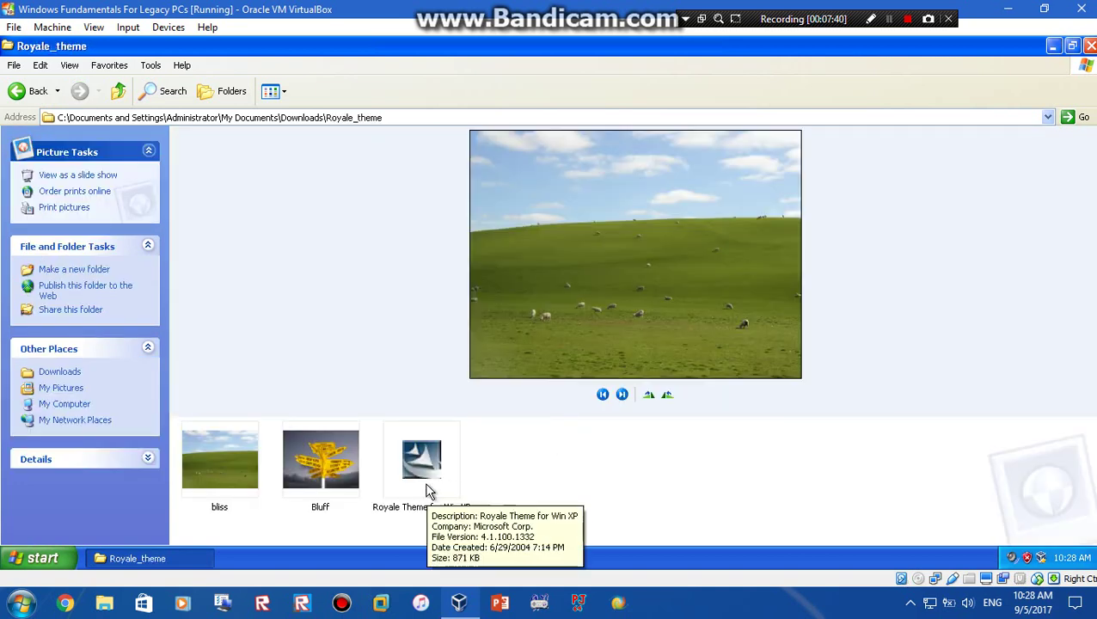
double_click(430, 482)
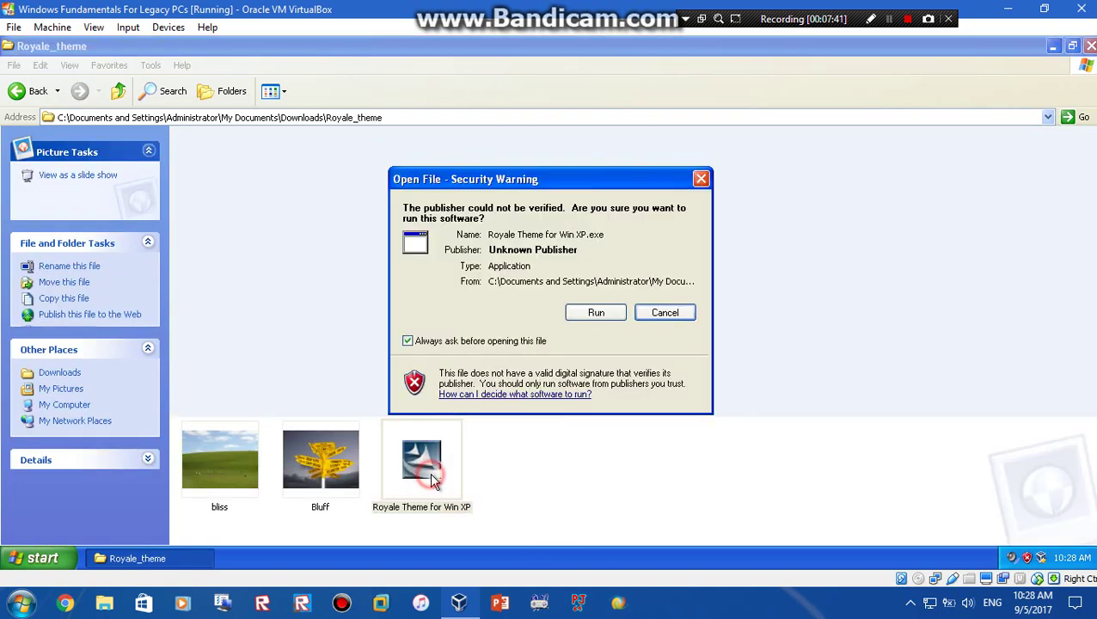
left_click(593, 316)
left_click(636, 439)
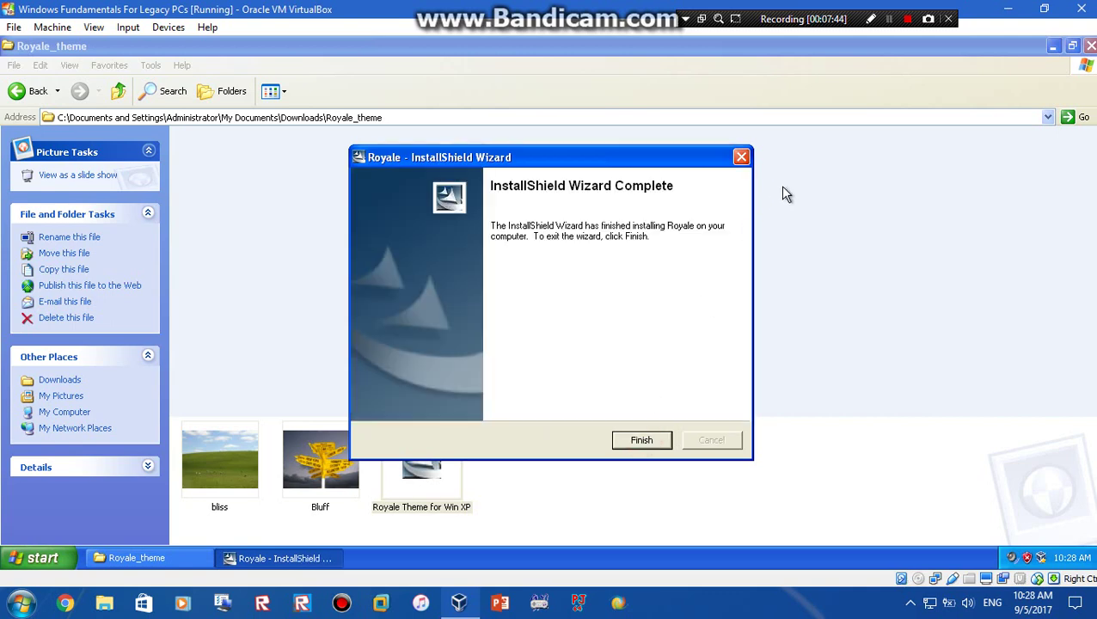
left_click(636, 440)
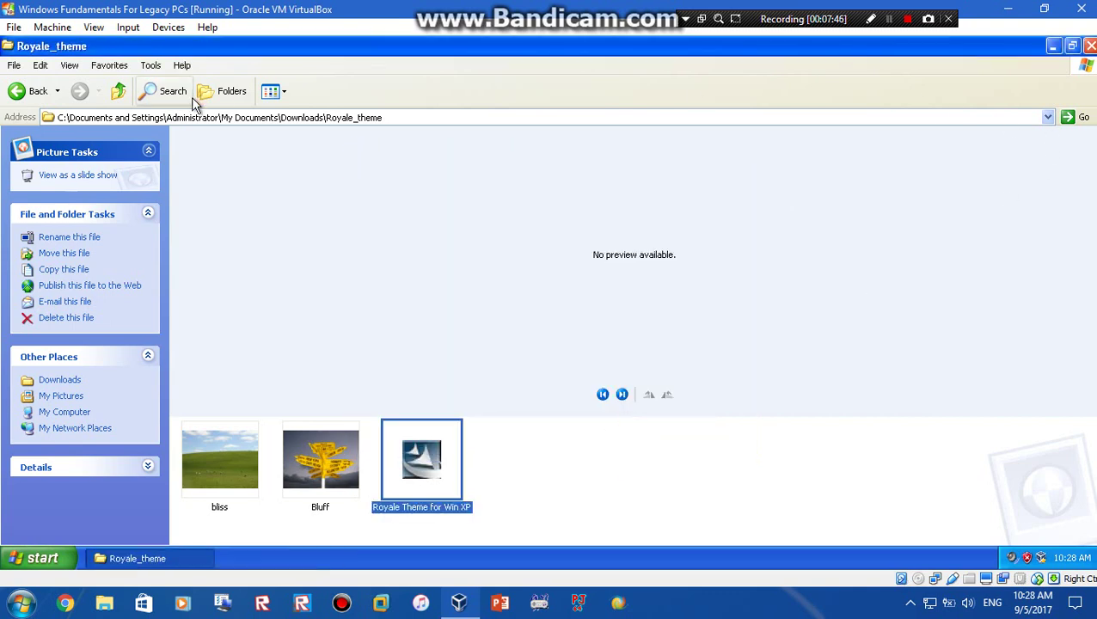
Step: Select Royale in Display Properties' theme list, apply it, and close the dialog
left_click(1053, 45)
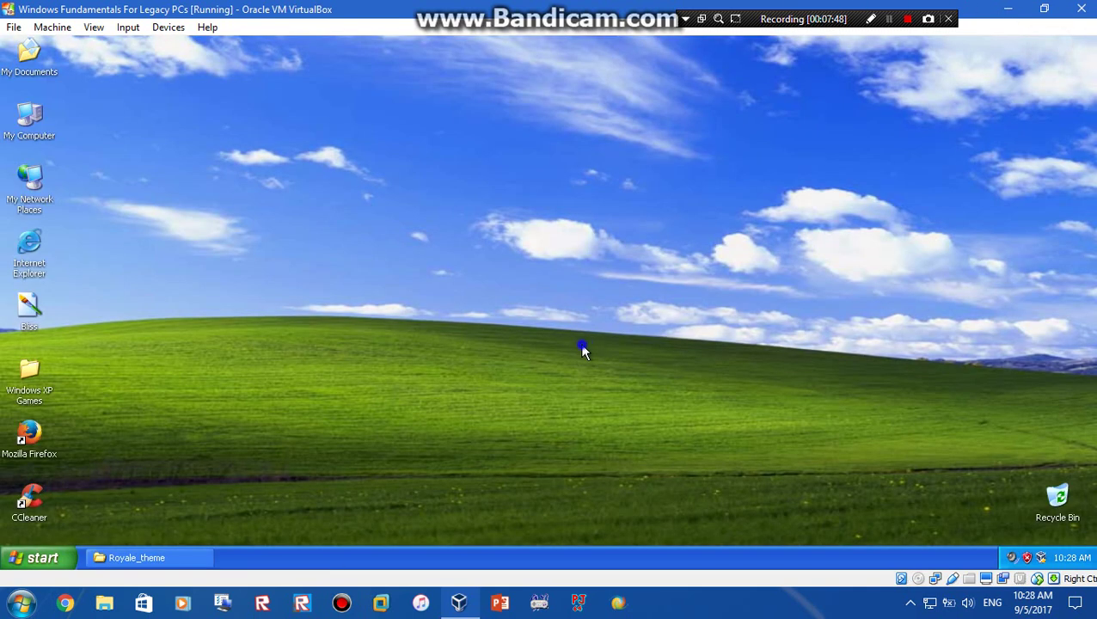
right_click(582, 345)
left_click(612, 443)
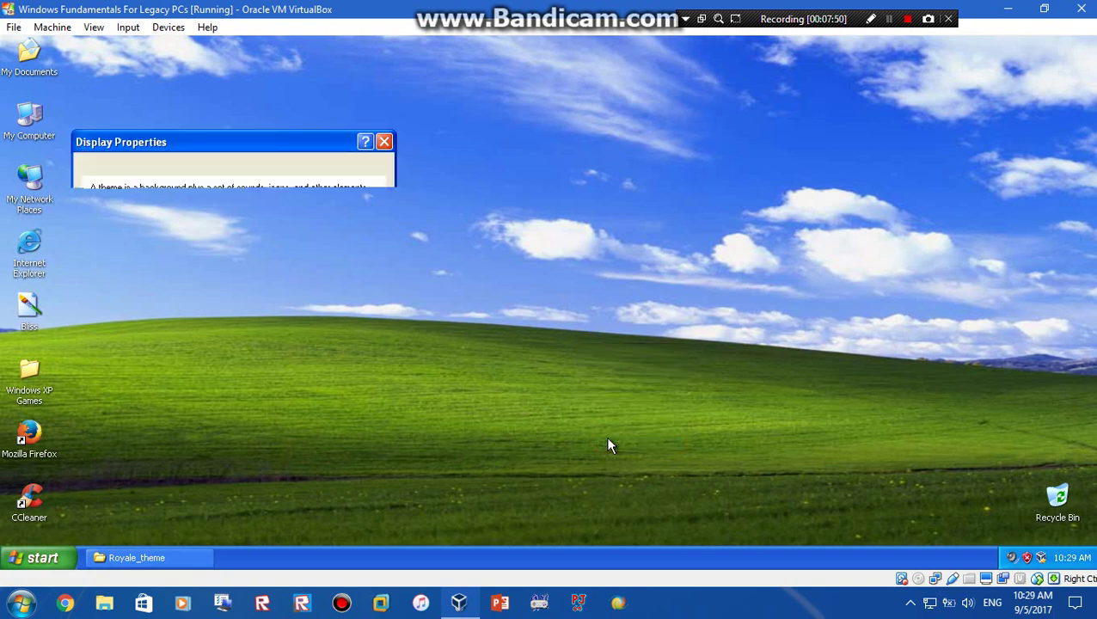
left_click(201, 242)
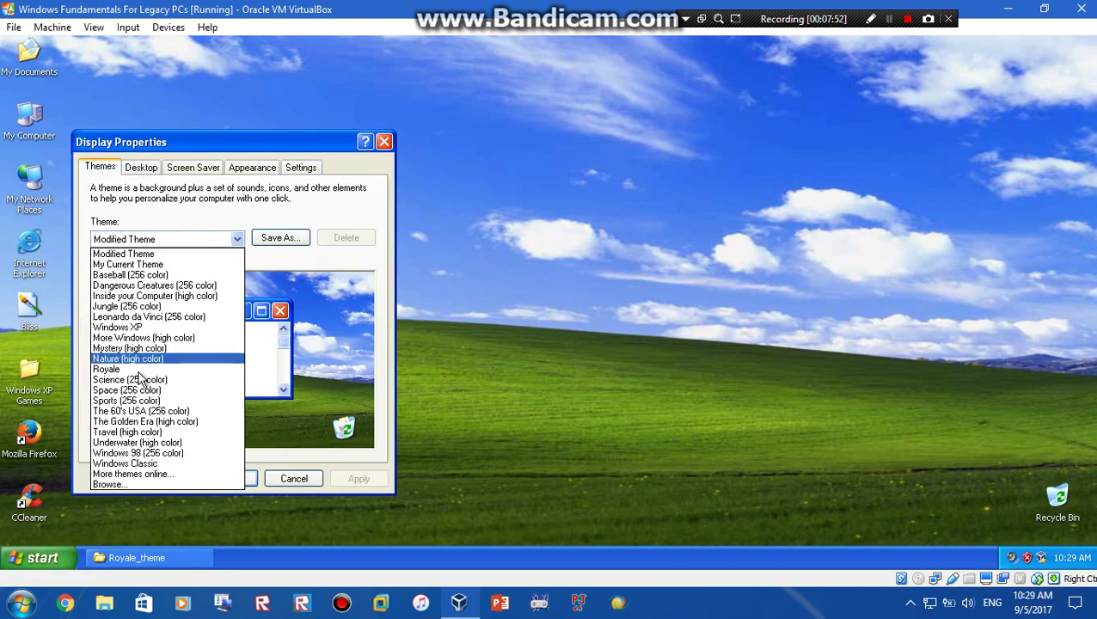
left_click(365, 481)
left_click(358, 479)
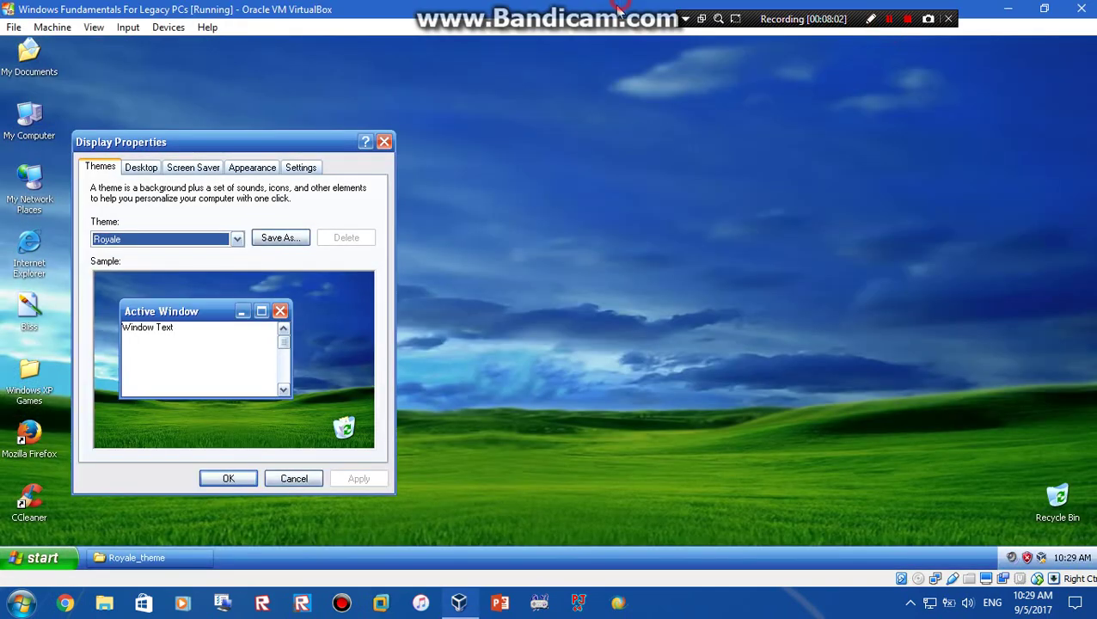
left_click(228, 477)
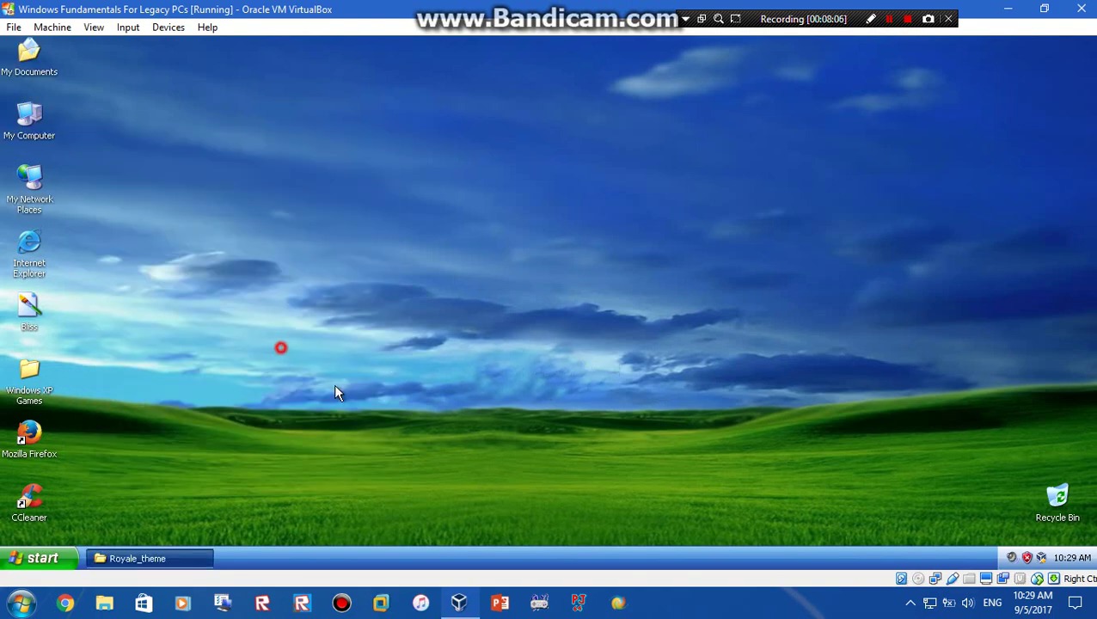
Step: Launch the ZuneDesktopTheme installer from Downloads and close the folder window
left_click(161, 561)
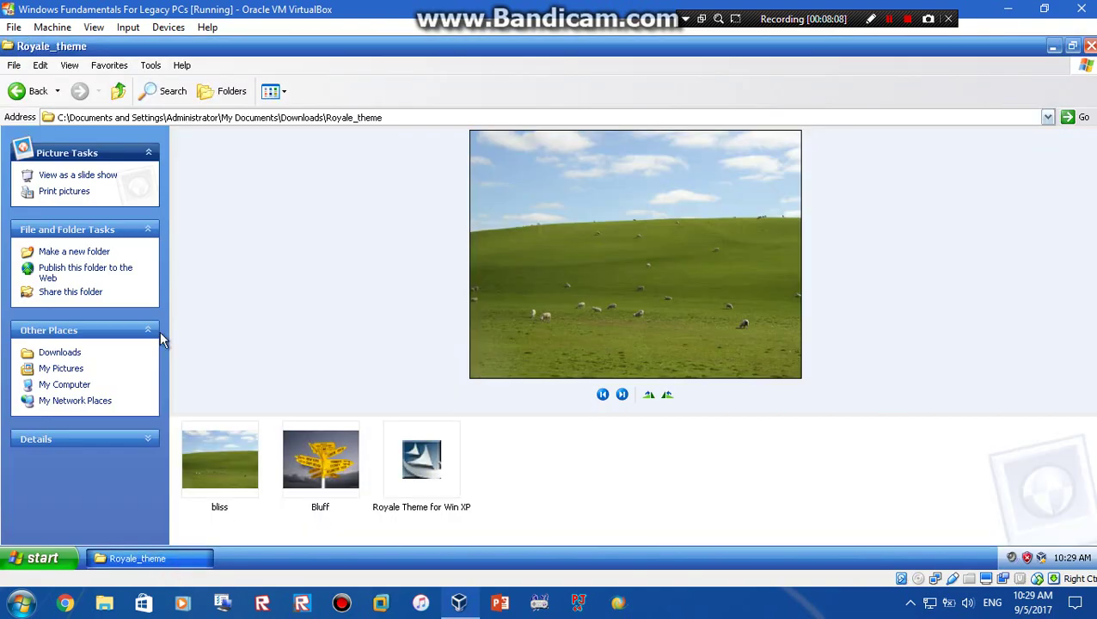
left_click(26, 91)
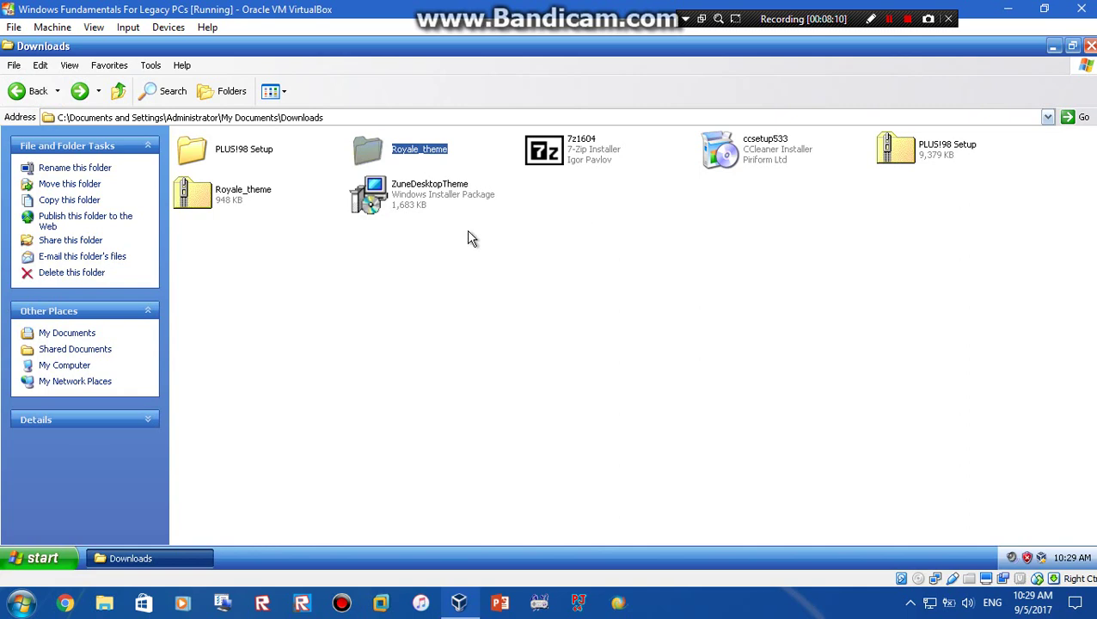
double_click(434, 206)
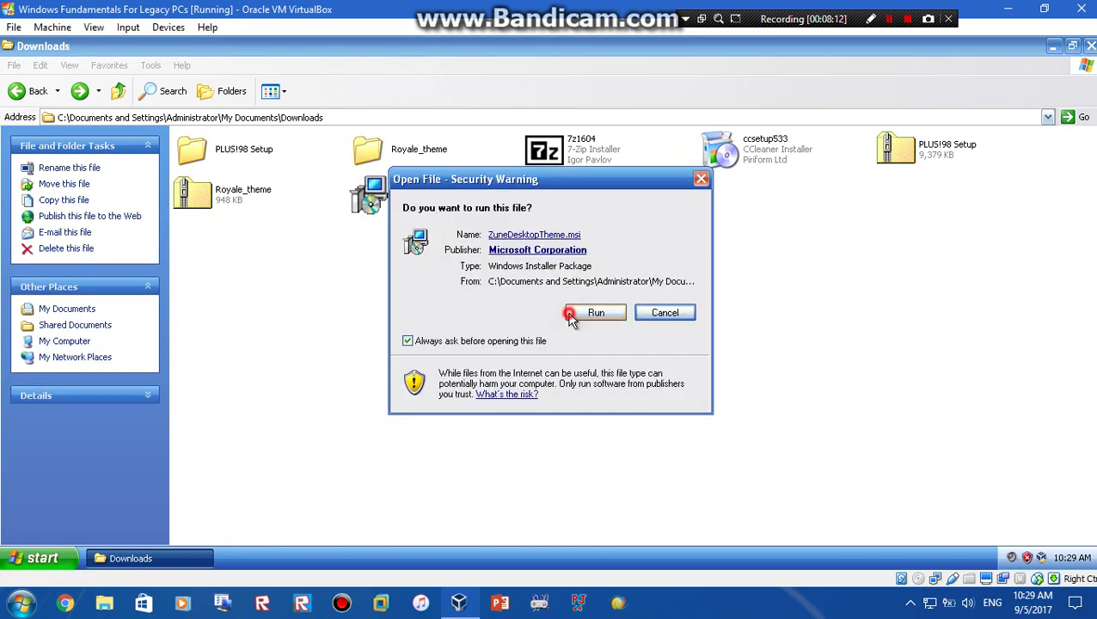
left_click(593, 313)
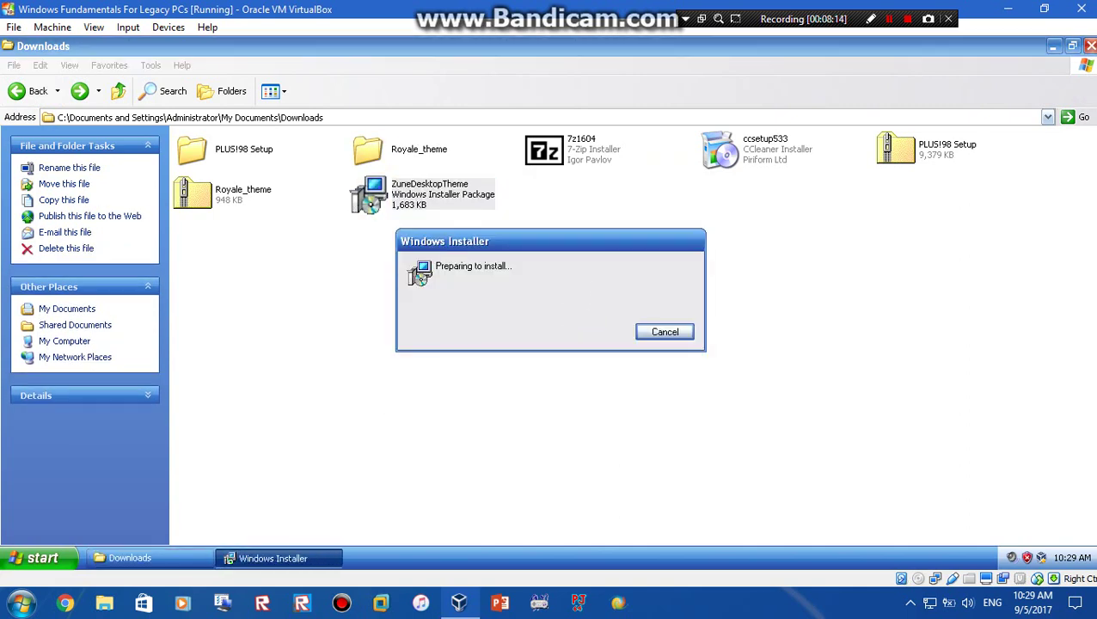
left_click(1090, 45)
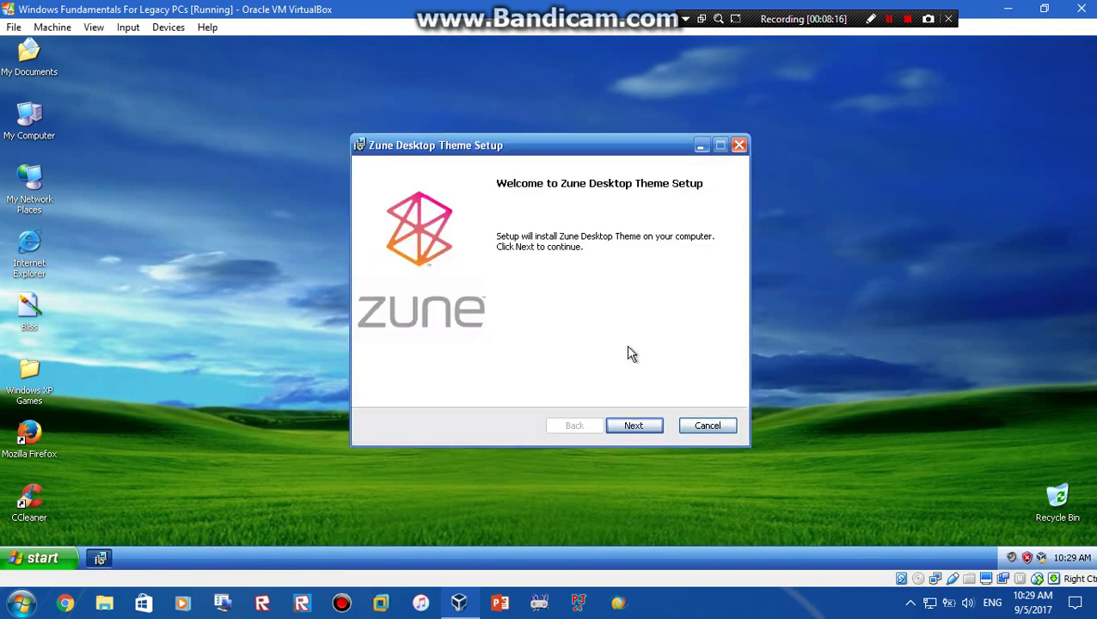
Step: Accept the license, install the Zune Desktop Theme, and finish setup
left_click(633, 423)
left_click(498, 387)
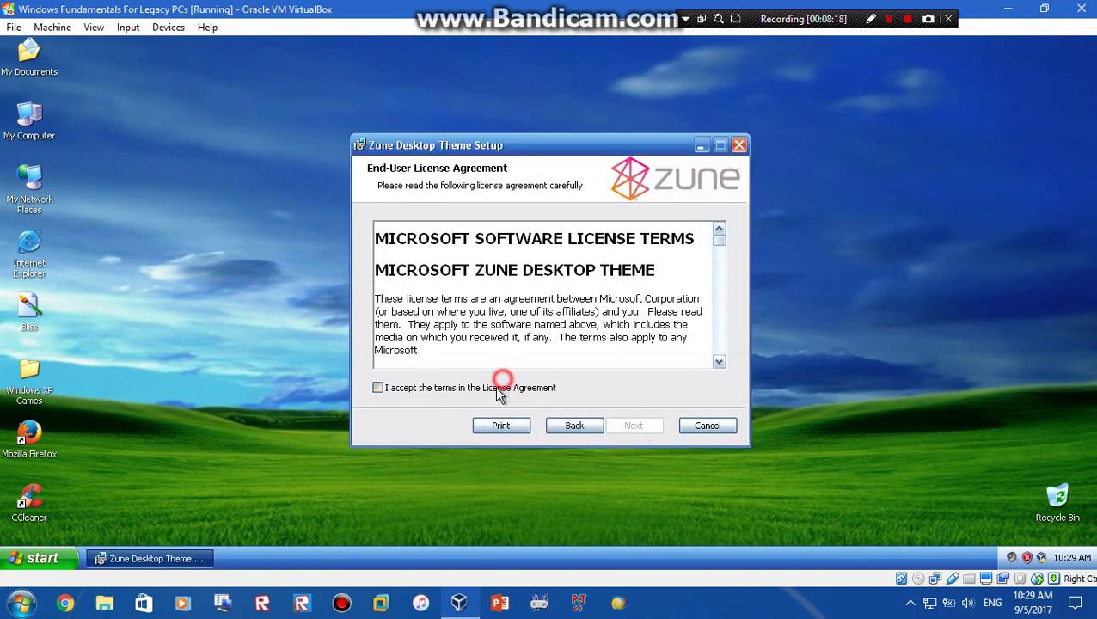
left_click(634, 425)
left_click(641, 426)
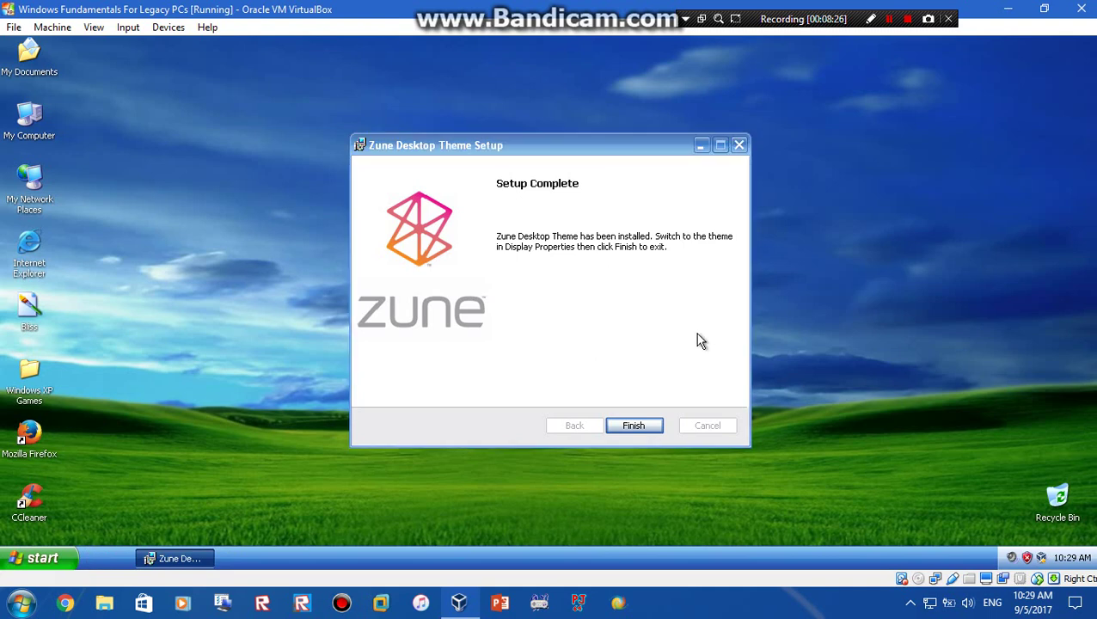
left_click(640, 428)
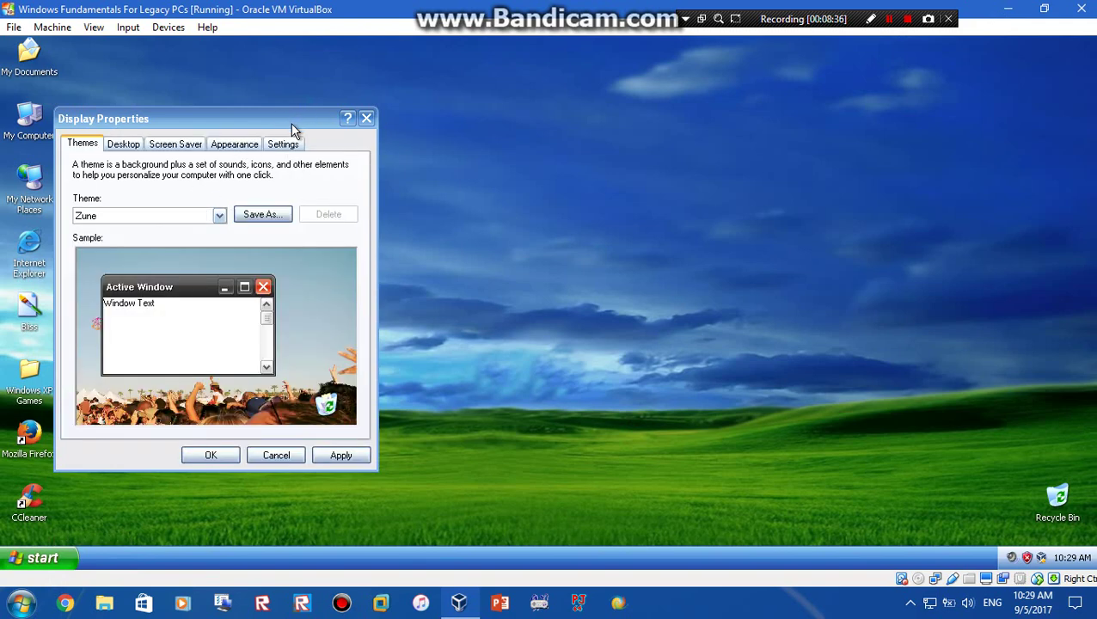
Step: Apply the Zune theme and close Display Properties, giving a concert-crowd wallpaper and dark taskbar
left_click(352, 459)
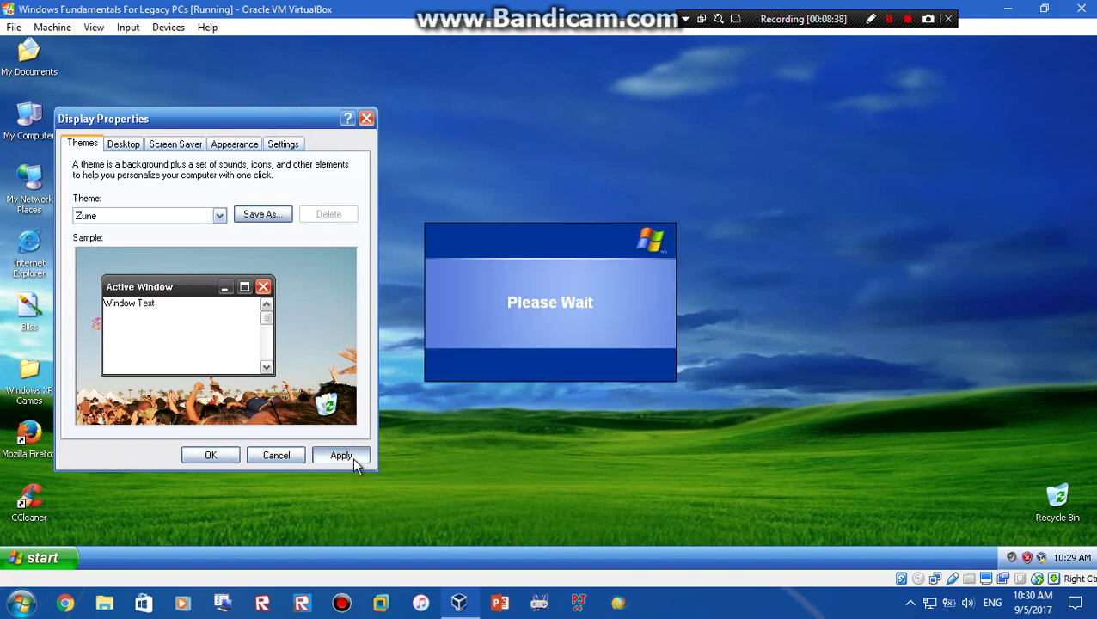
left_click(890, 19)
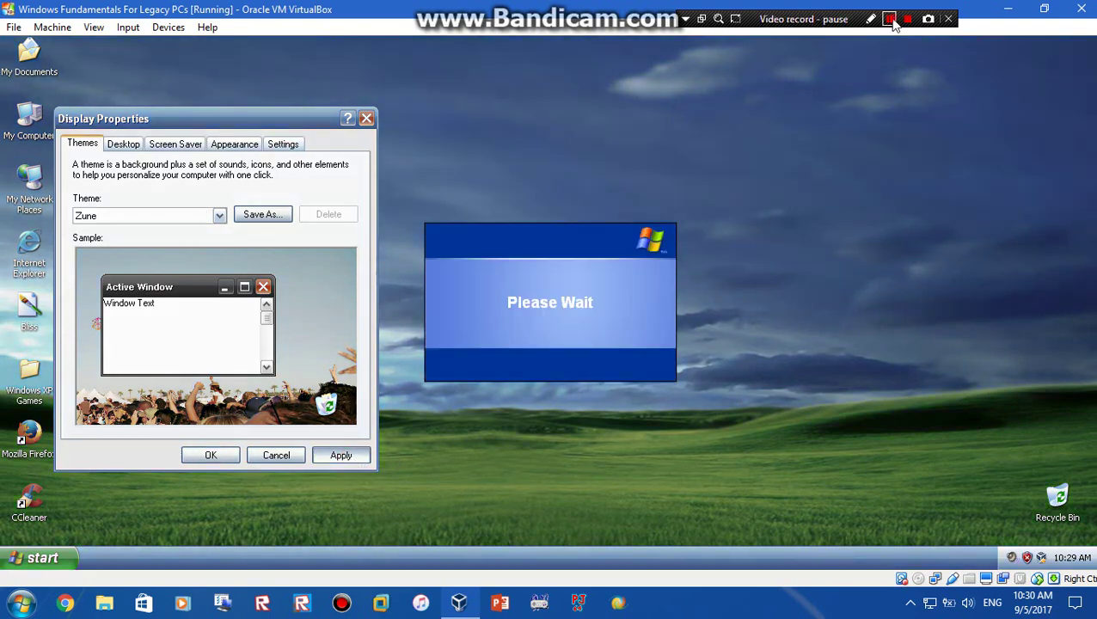
left_click(889, 19)
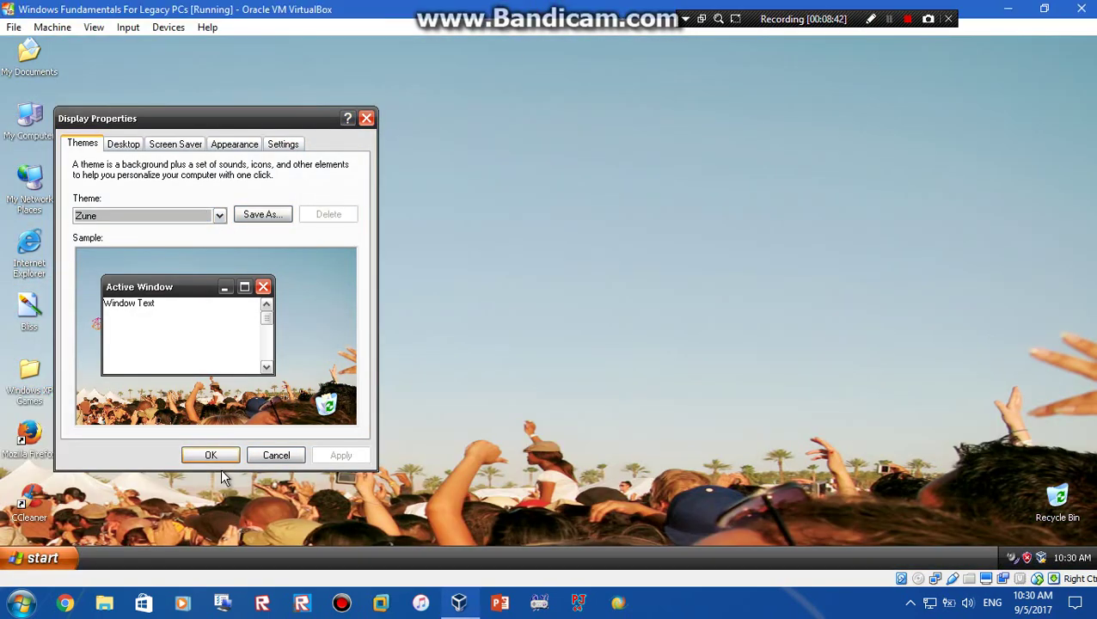
left_click(212, 453)
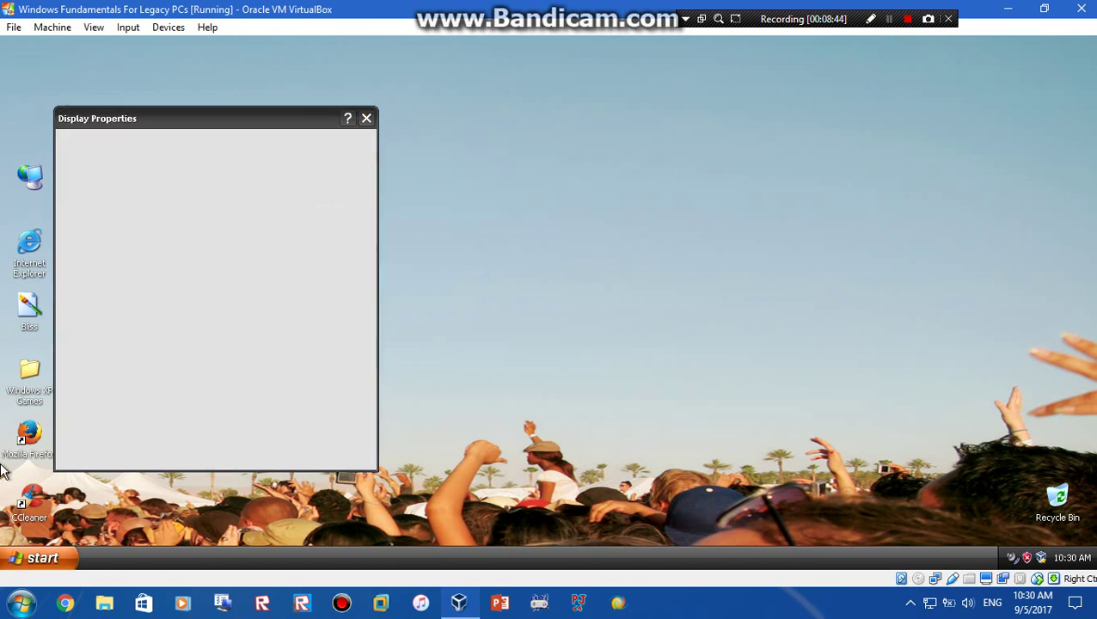
Step: Enable Show Quick Launch in the taskbar properties and apply it
right_click(107, 559)
left_click(129, 547)
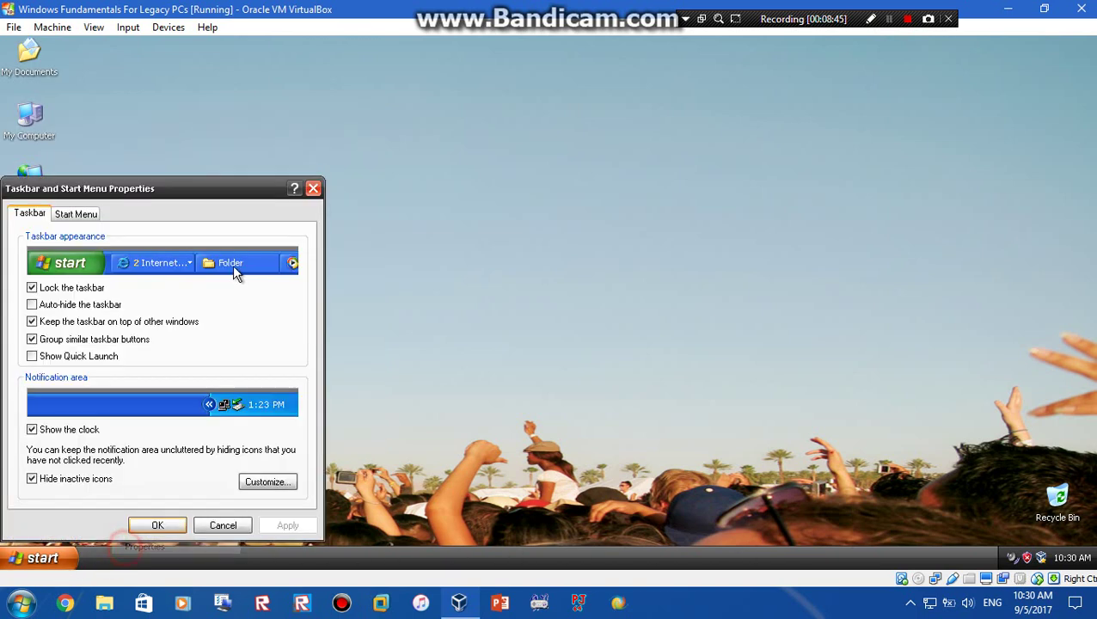
left_click(66, 355)
left_click(287, 524)
left_click(158, 524)
Step: Browse the Zune-themed Start menu and its submenus, then close it
left_click(39, 558)
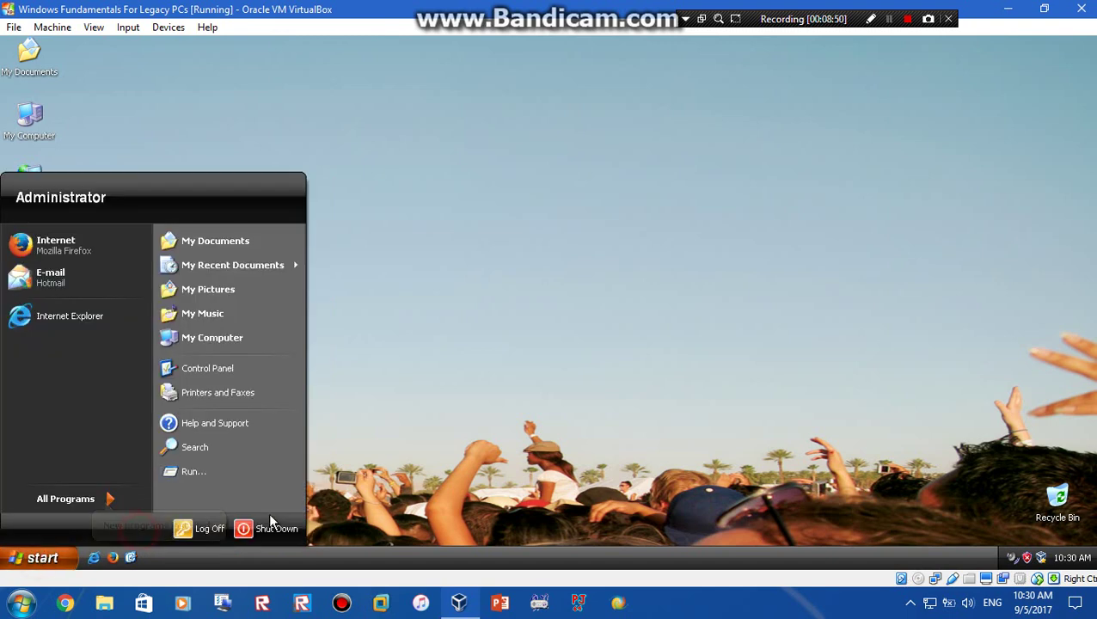
left_click(397, 421)
left_click(38, 558)
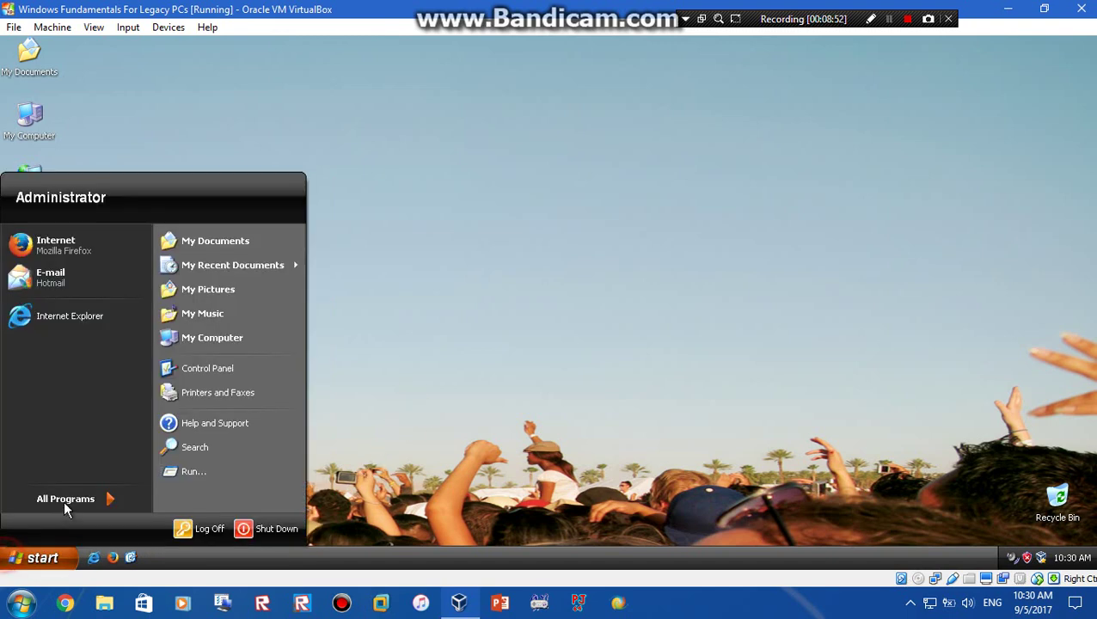
mouse_move(64, 500)
mouse_move(245, 350)
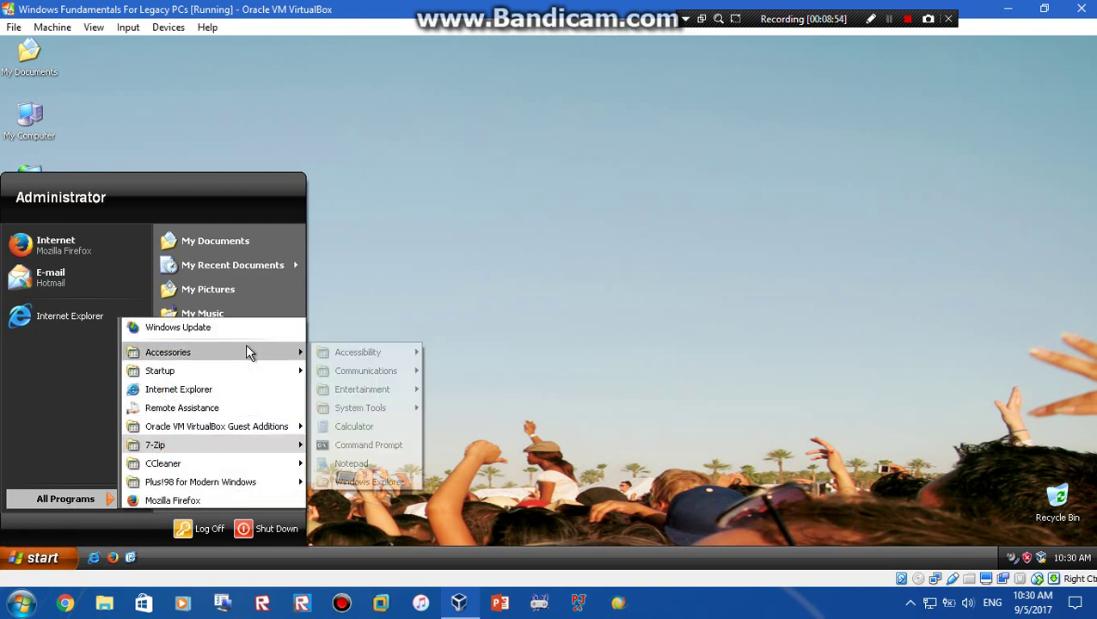
mouse_move(350, 372)
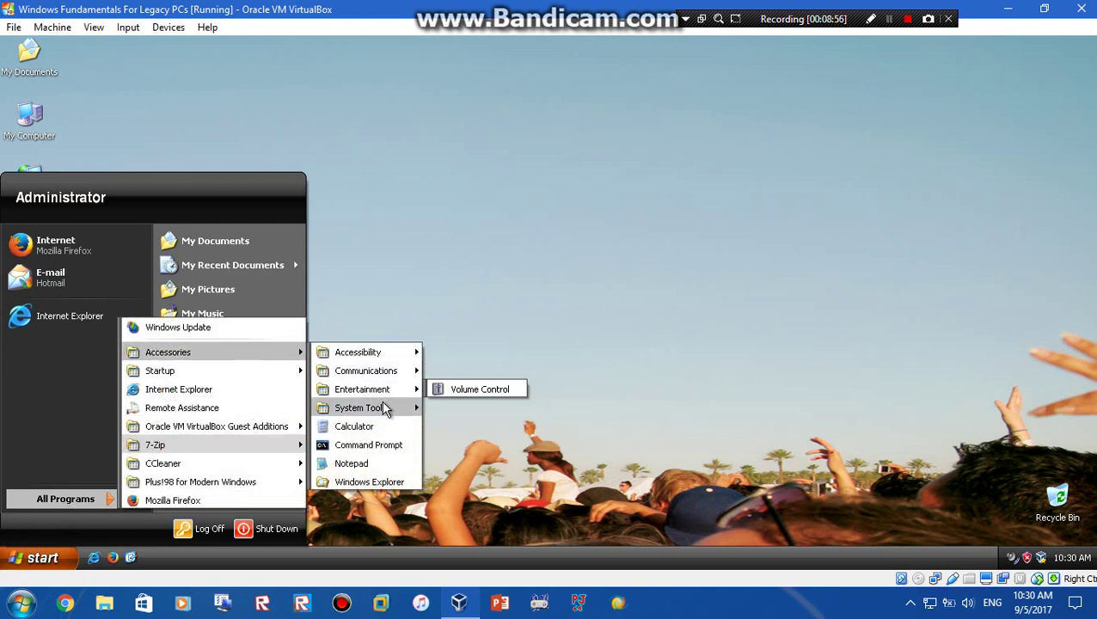
mouse_move(384, 409)
left_click(585, 304)
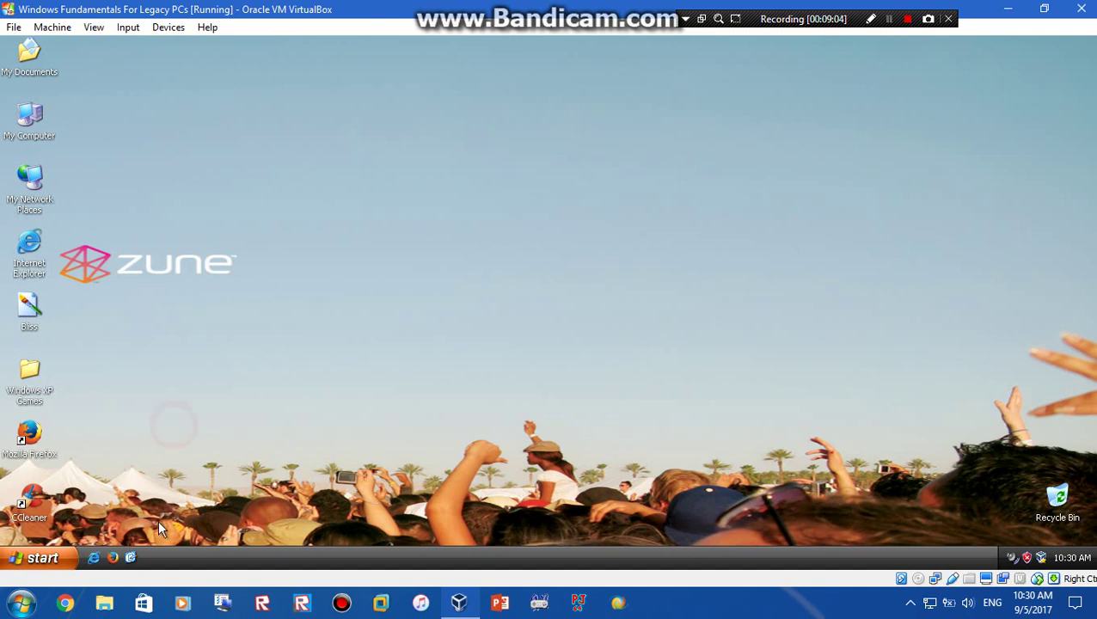
Step: Shut down the Windows guest from the Start menu, confirming in the Shut Down Windows dialog
left_click(37, 557)
left_click(261, 526)
left_click(544, 330)
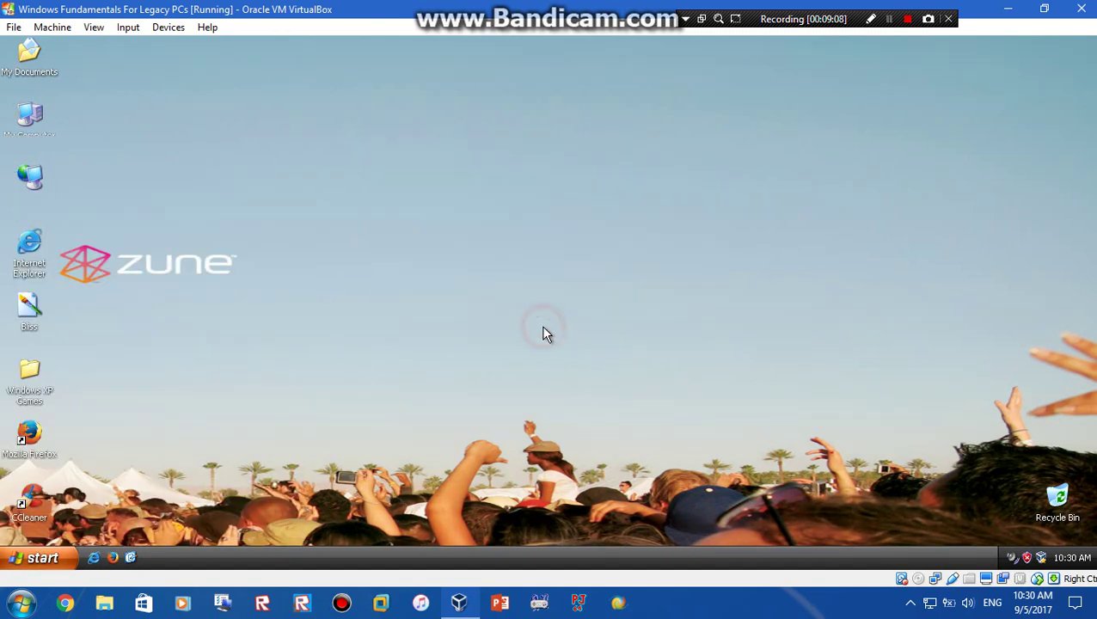